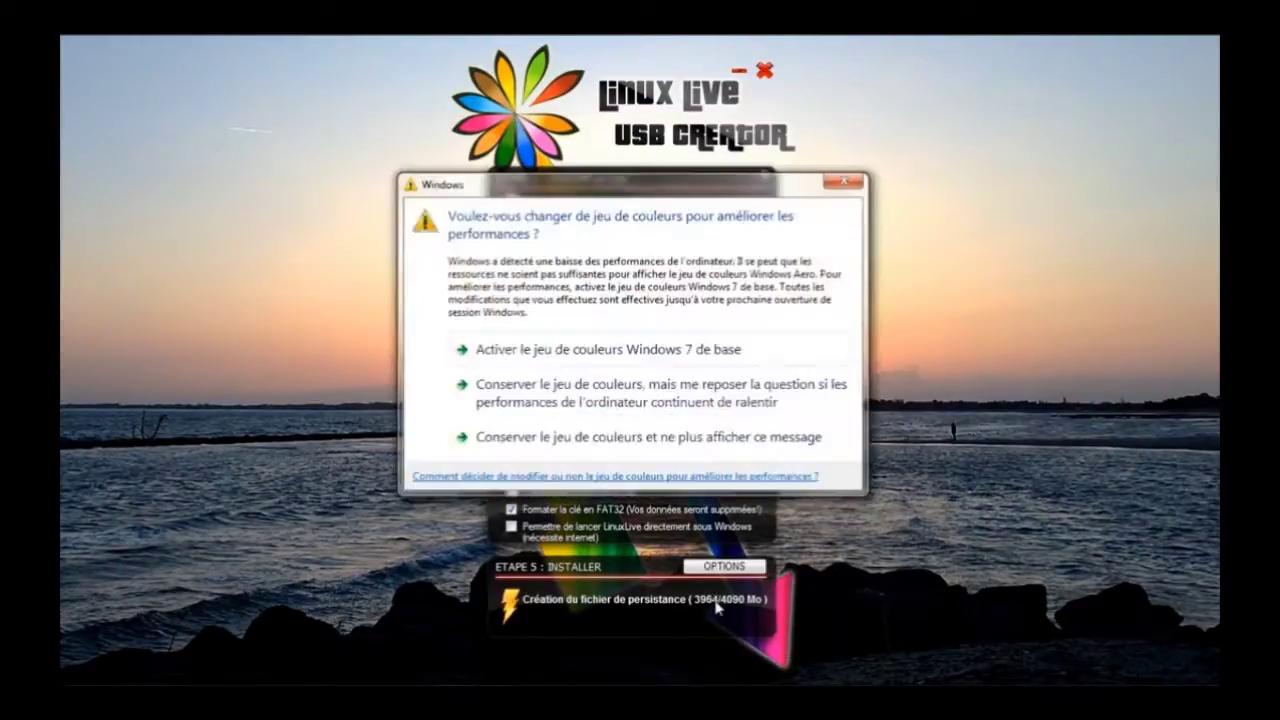
Dismiss the Windows colour-scheme prompt, and look over the LinuxLive key usage web page before closing it.
{"action": "left_click", "coordinate": [843, 181]}
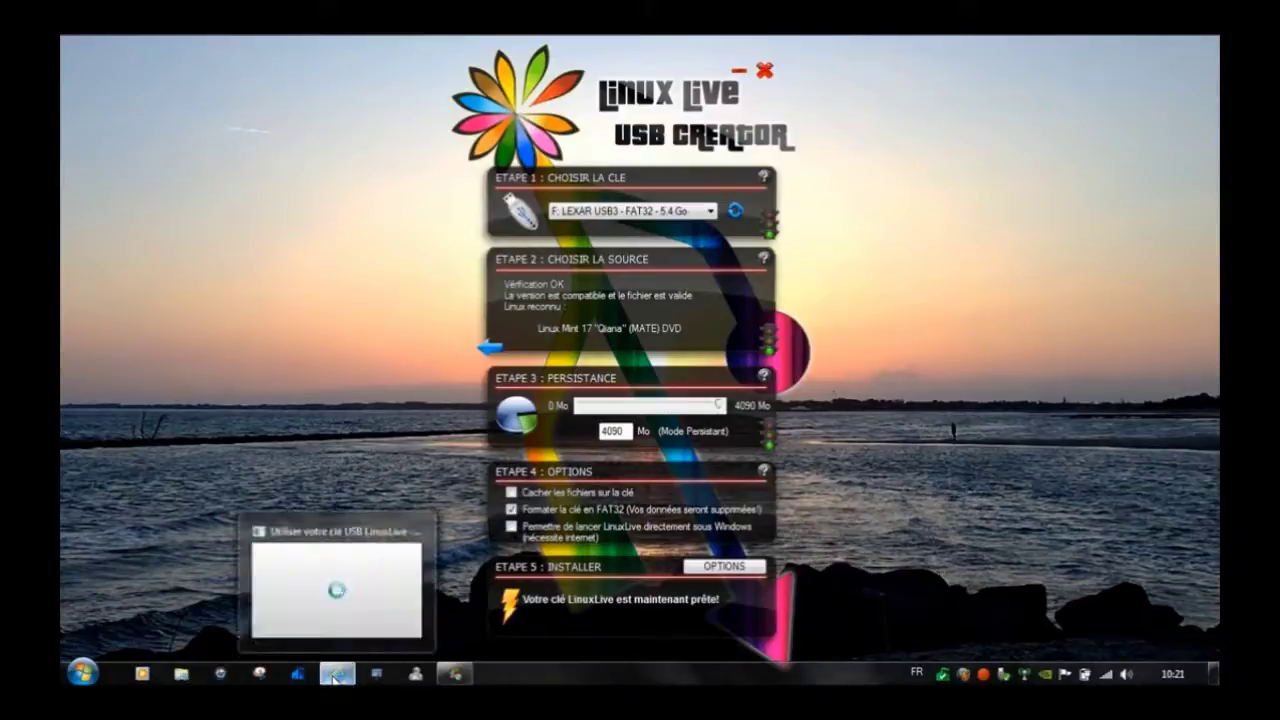
{"action": "left_click", "coordinate": [336, 677]}
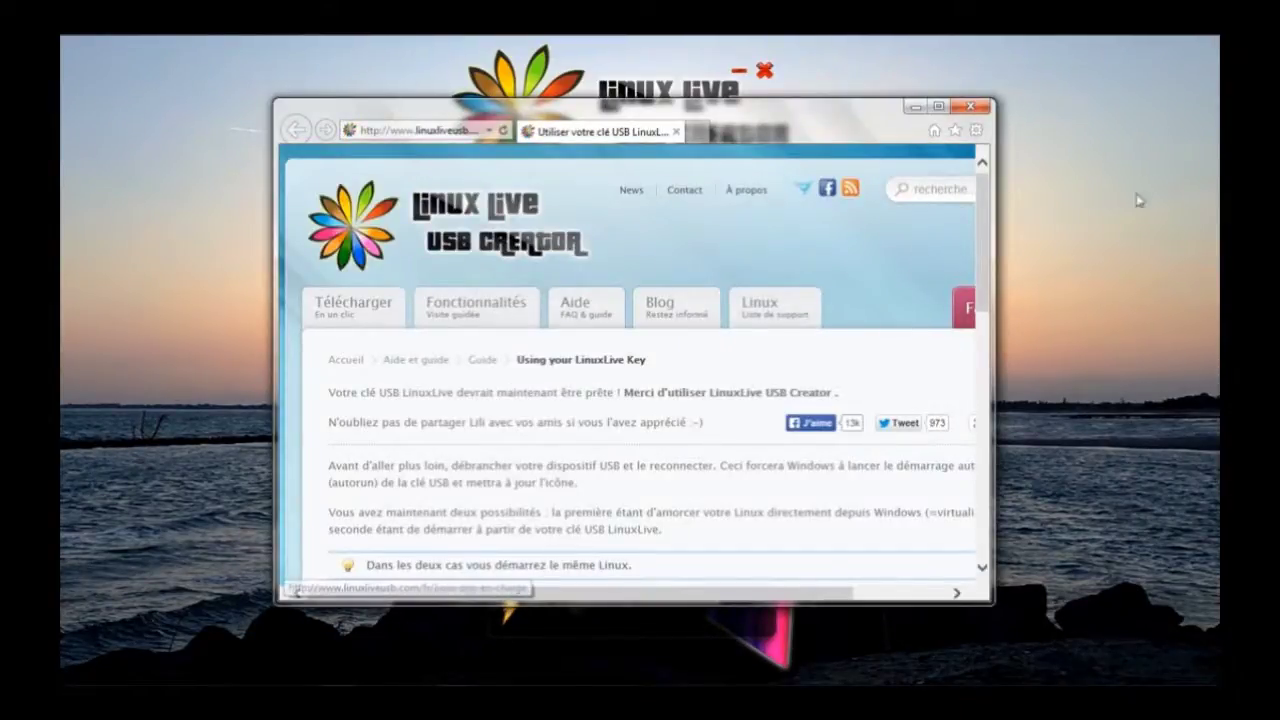
{"action": "left_click_drag", "start_coordinate": [986, 232], "coordinate": [983, 160]}
{"action": "left_click", "coordinate": [972, 108]}
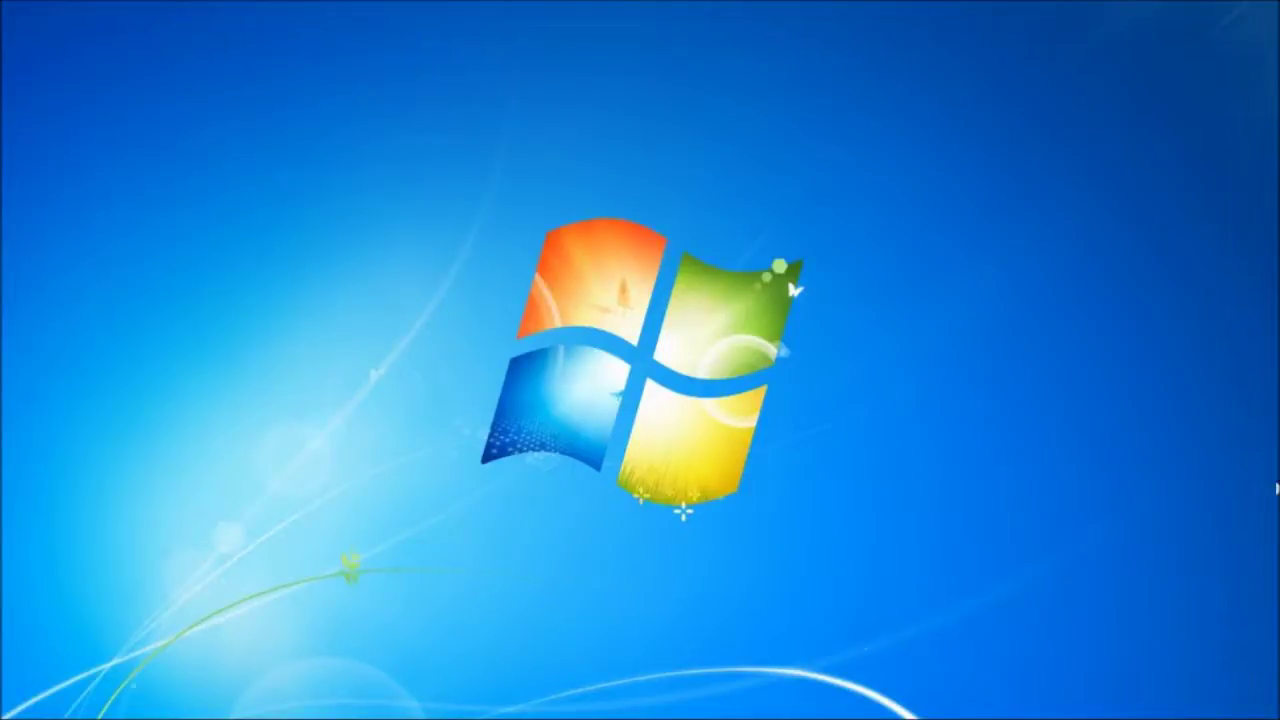
Open the Windows Ordinateur view and select the MYLINUXLIVE (F:) drive.
{"action": "left_click", "coordinate": [22, 706]}
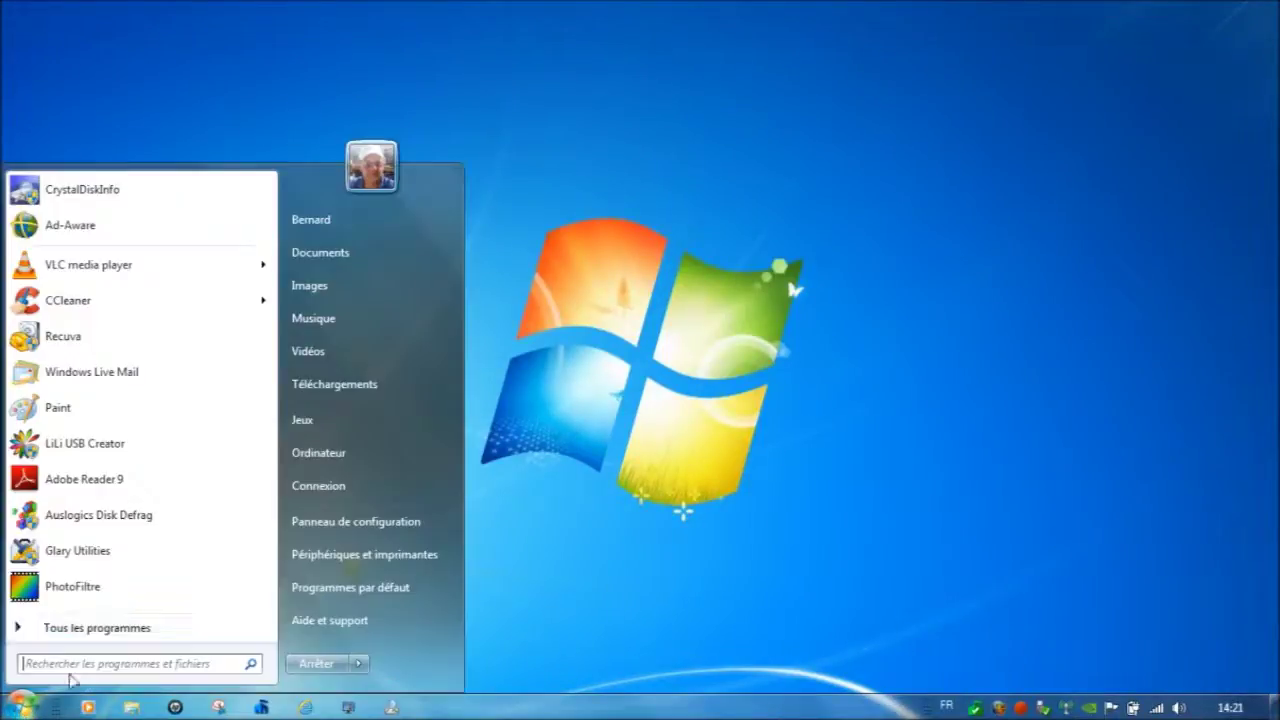
{"action": "left_click", "coordinate": [368, 453]}
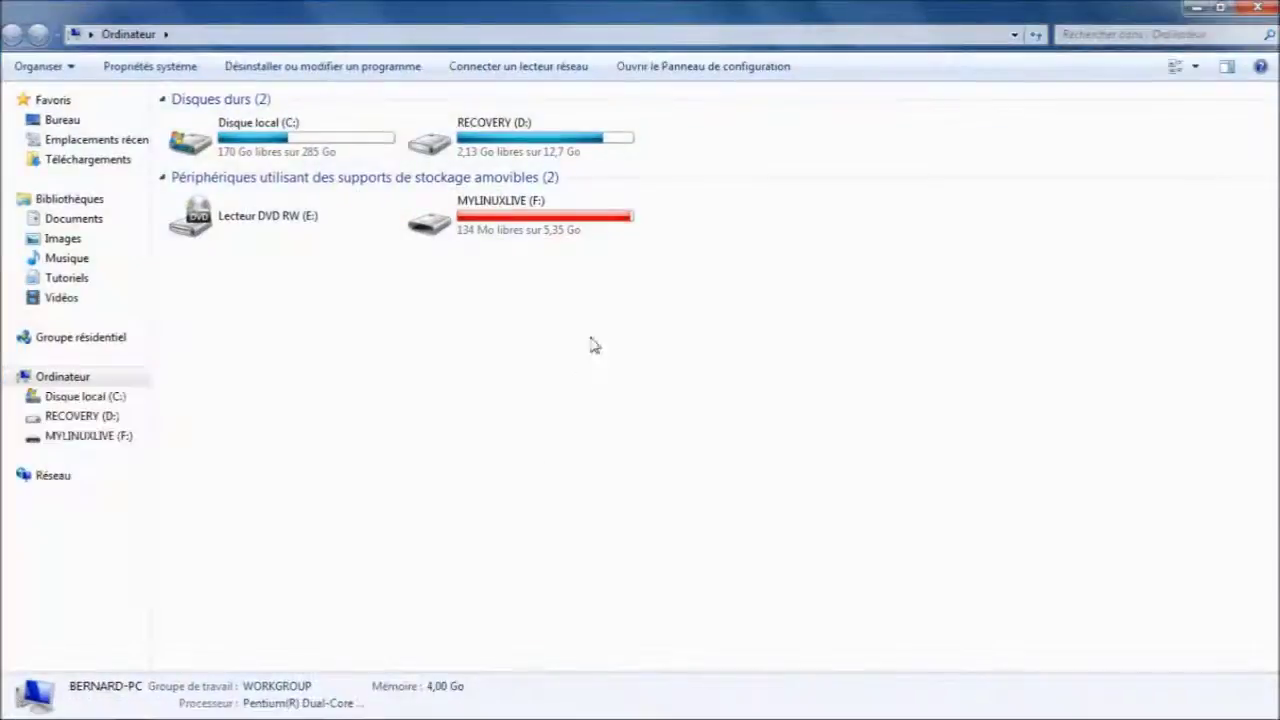
{"action": "left_click", "coordinate": [545, 236]}
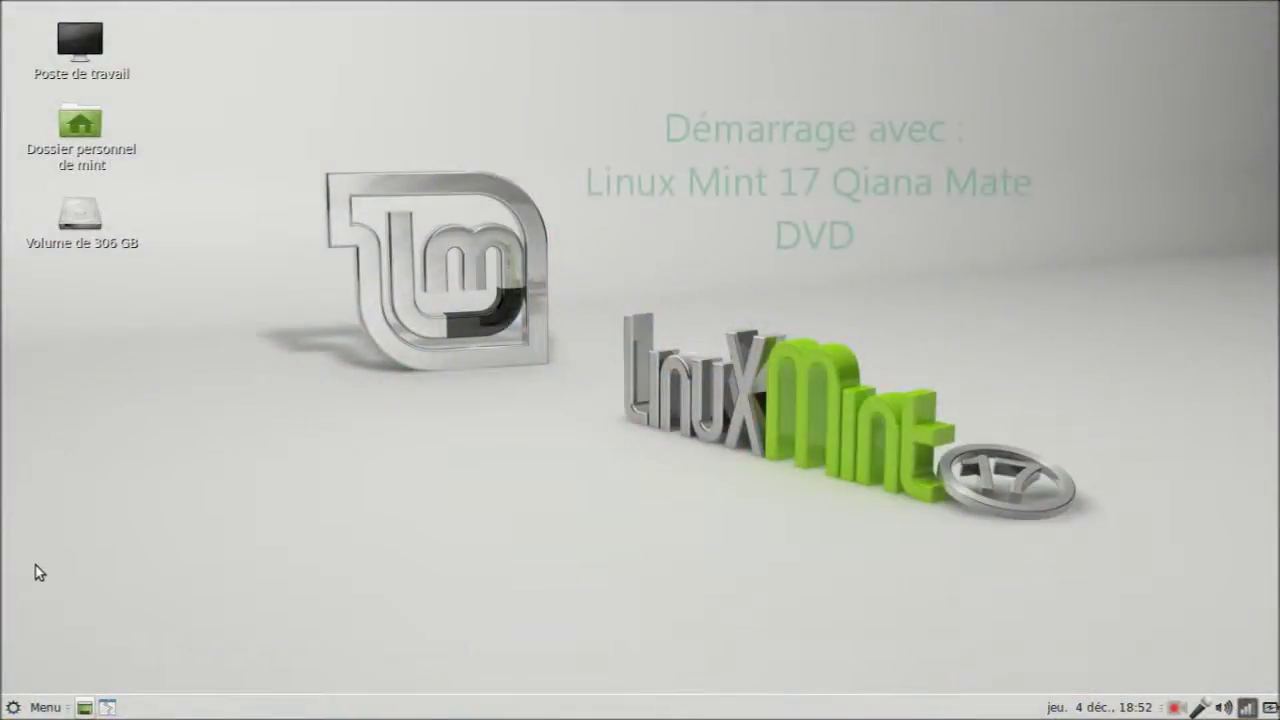
Examine the full list of Linux Mint applications by category, including Bureautique, Graphisme, Internet, Son et vidéo and Préférences.
{"action": "left_click", "coordinate": [43, 709]}
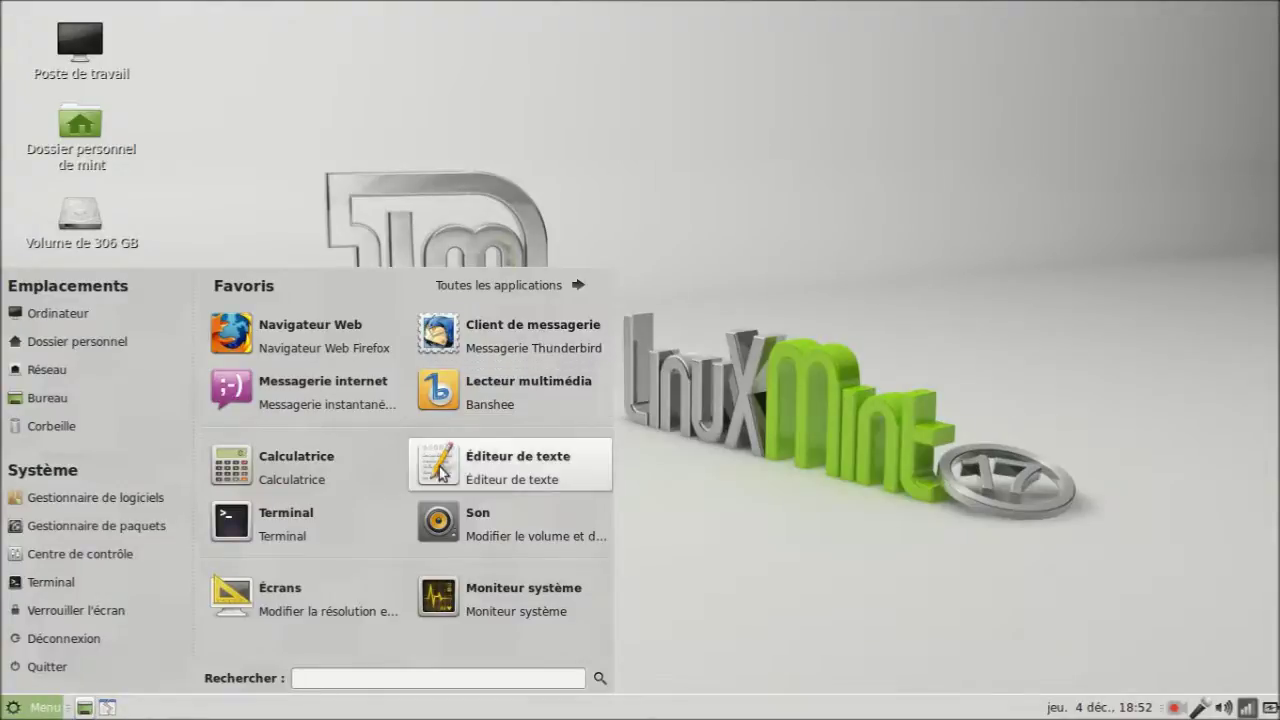
{"action": "left_click", "coordinate": [514, 287]}
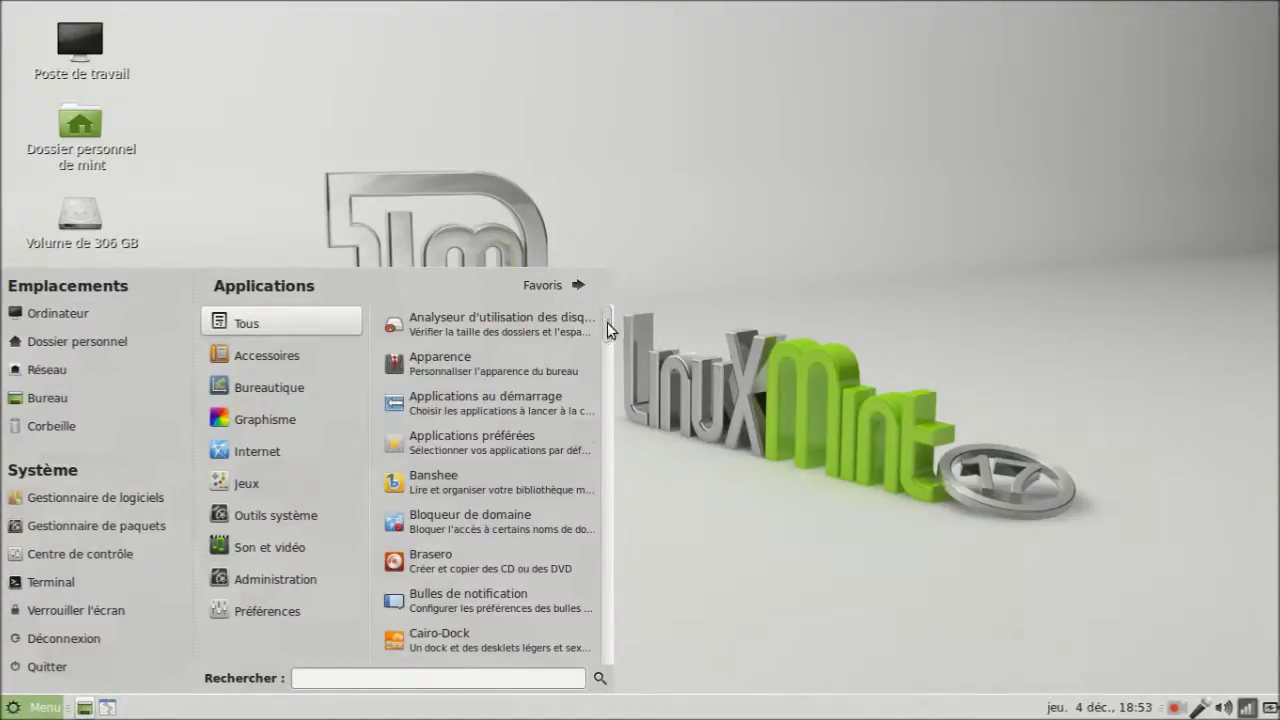
{"action": "mouse_move", "coordinate": [607, 322]}
{"action": "left_mouse_down"}
{"action": "mouse_move", "coordinate": [604, 412]}
{"action": "mouse_move", "coordinate": [629, 506]}
{"action": "mouse_move", "coordinate": [613, 660]}
{"action": "mouse_move", "coordinate": [606, 318]}
{"action": "left_mouse_up"}
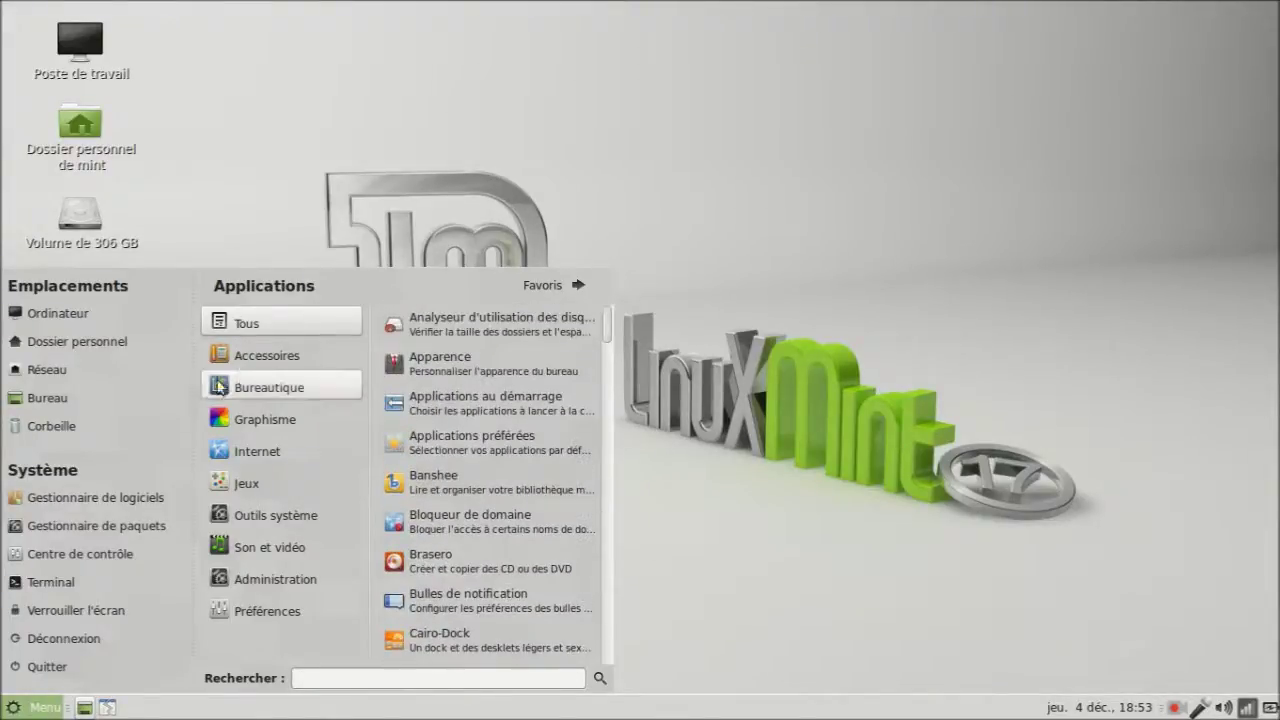
{"action": "left_click", "coordinate": [264, 357]}
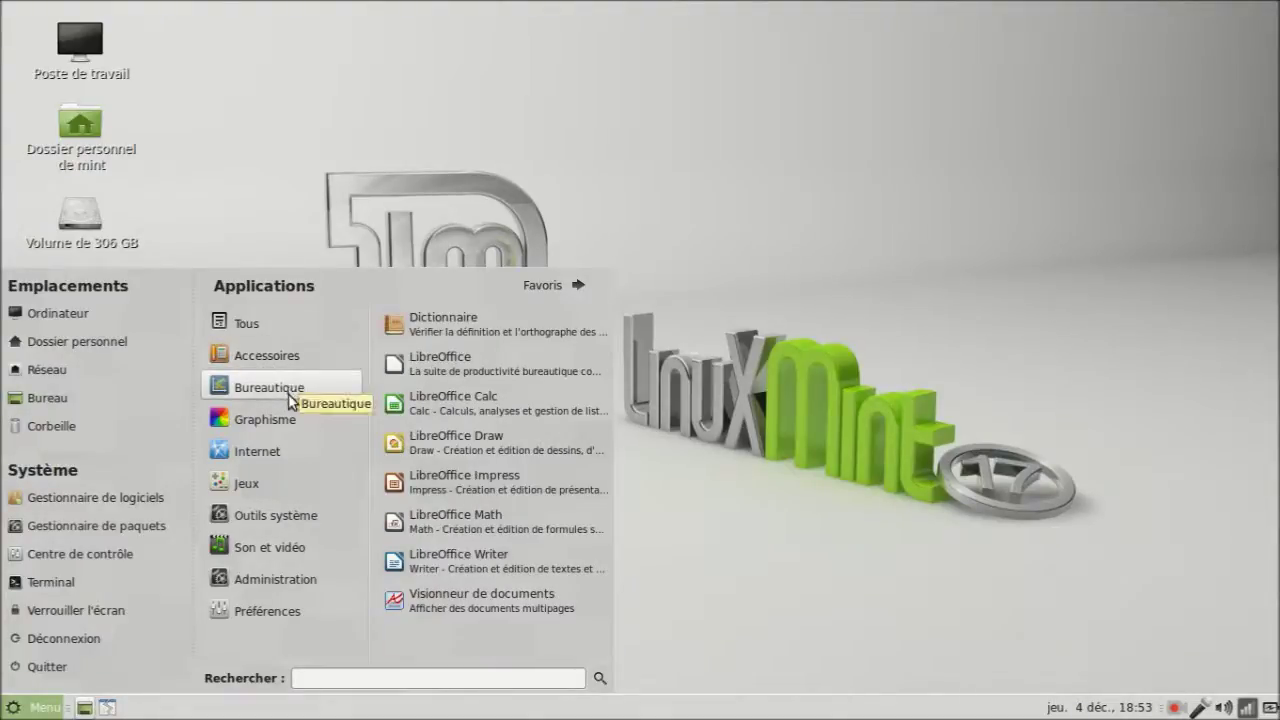
{"action": "mouse_move", "coordinate": [285, 421]}
{"action": "mouse_move", "coordinate": [285, 458]}
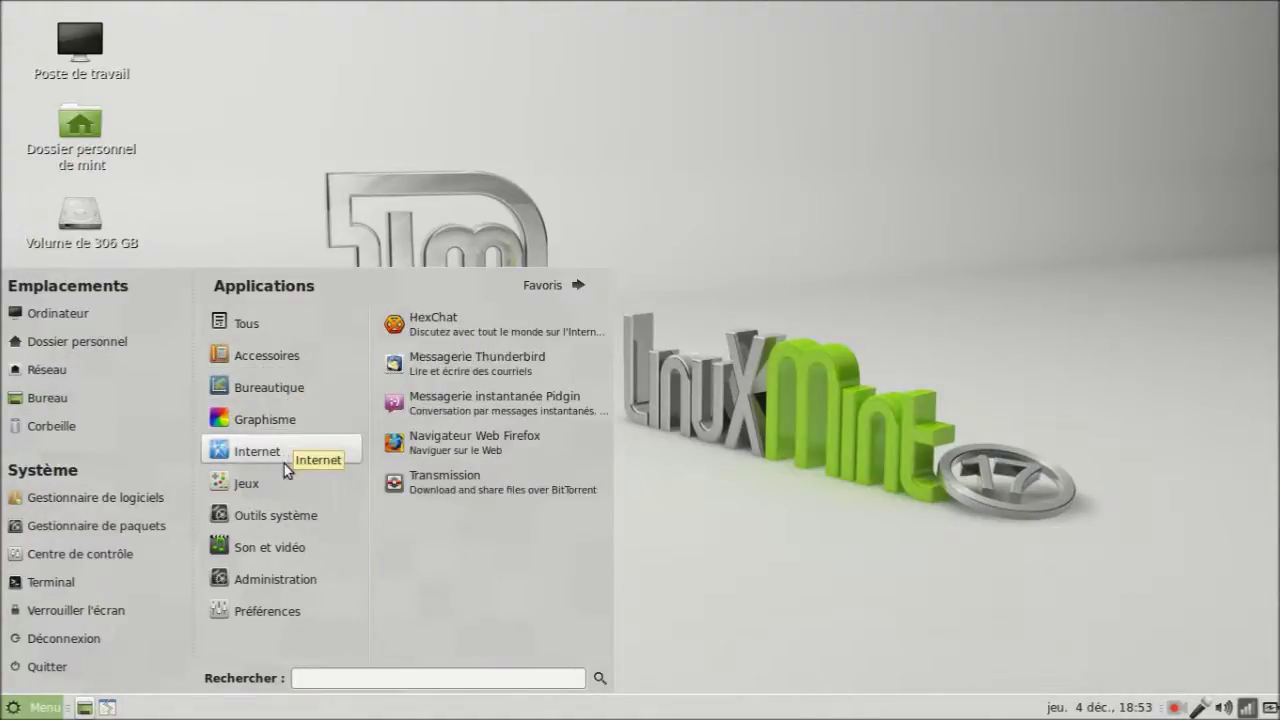
{"action": "mouse_move", "coordinate": [277, 550]}
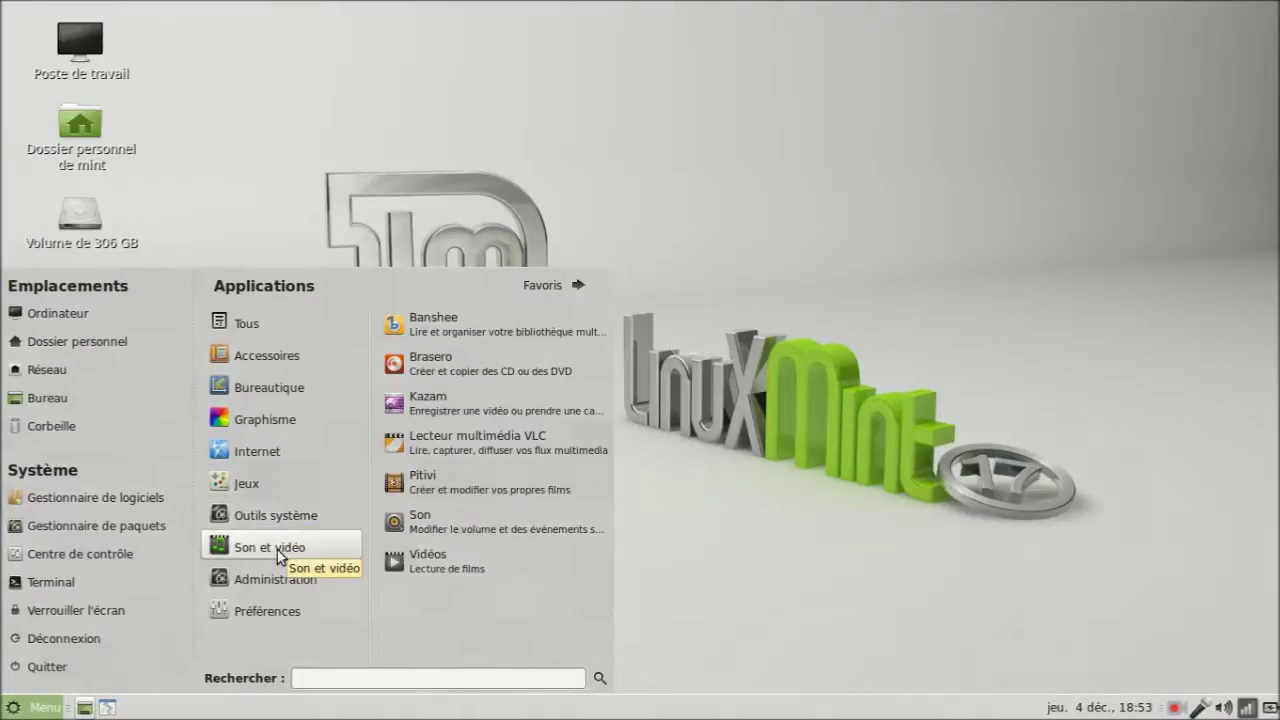
{"action": "mouse_move", "coordinate": [280, 611]}
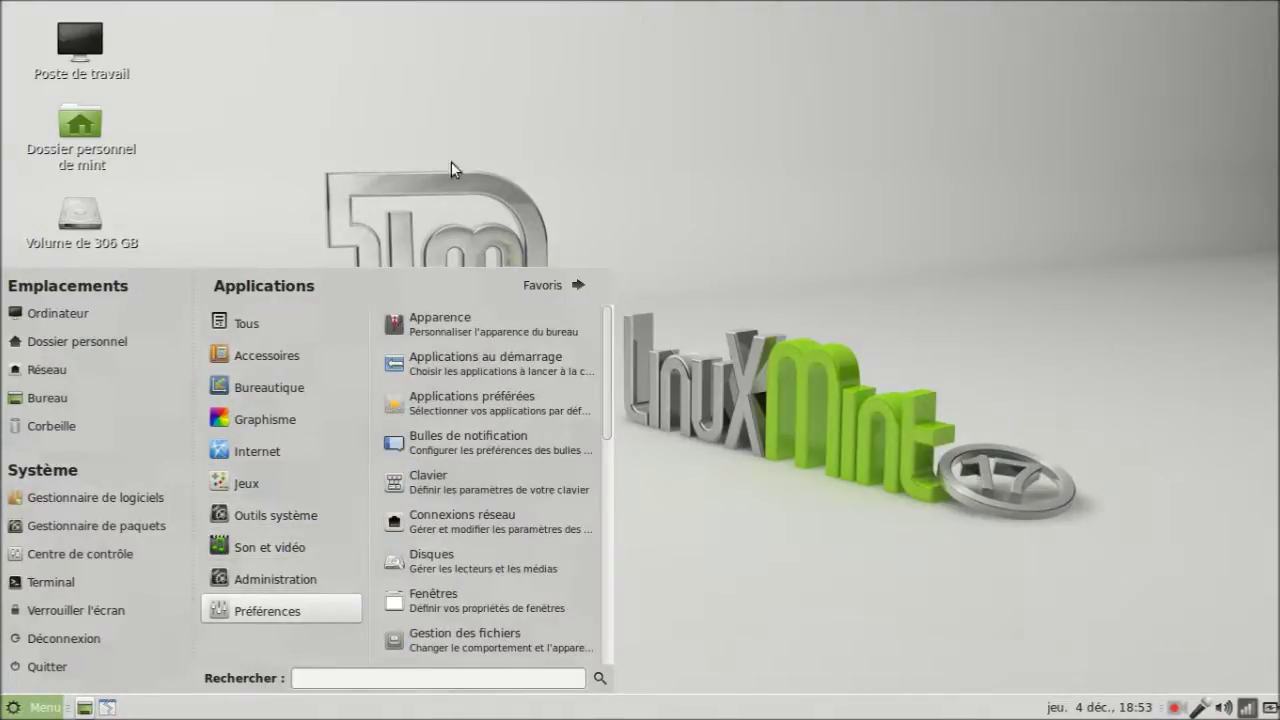
Open the Gestionnaire de logiciels and look through the Multimédia packages, returning to the category overview.
{"action": "left_click", "coordinate": [92, 498]}
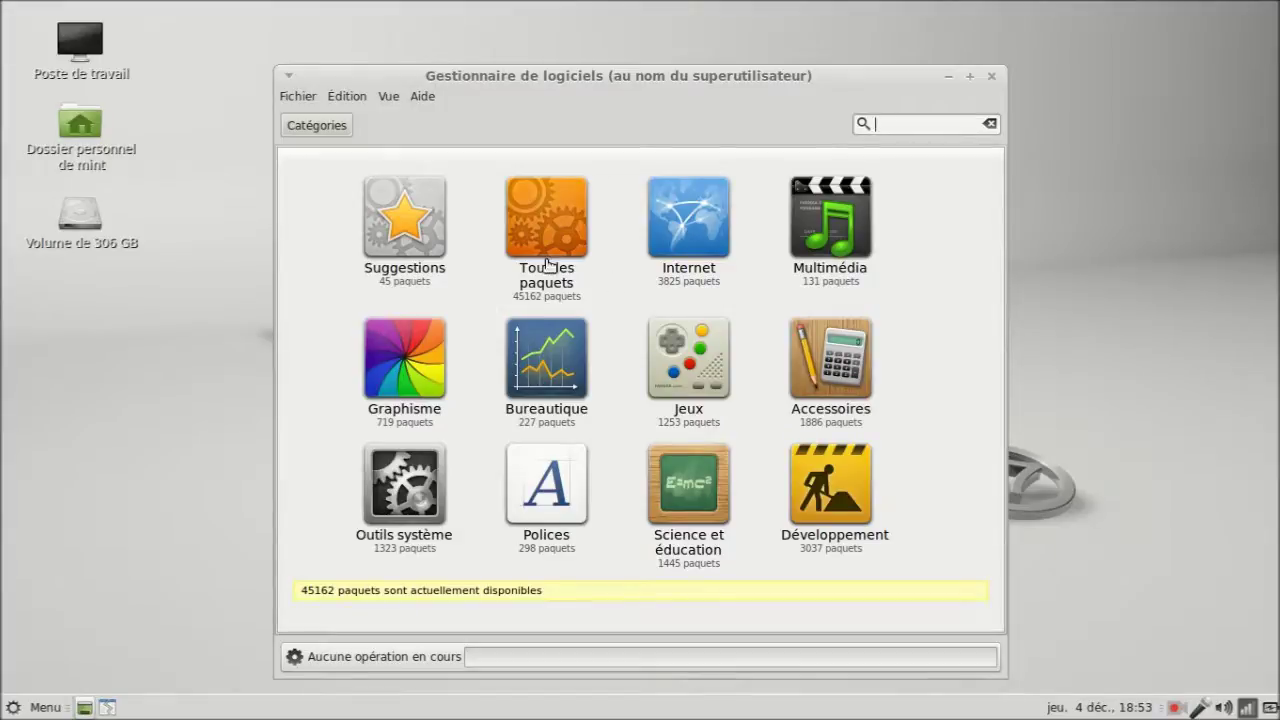
{"action": "left_click", "coordinate": [848, 253]}
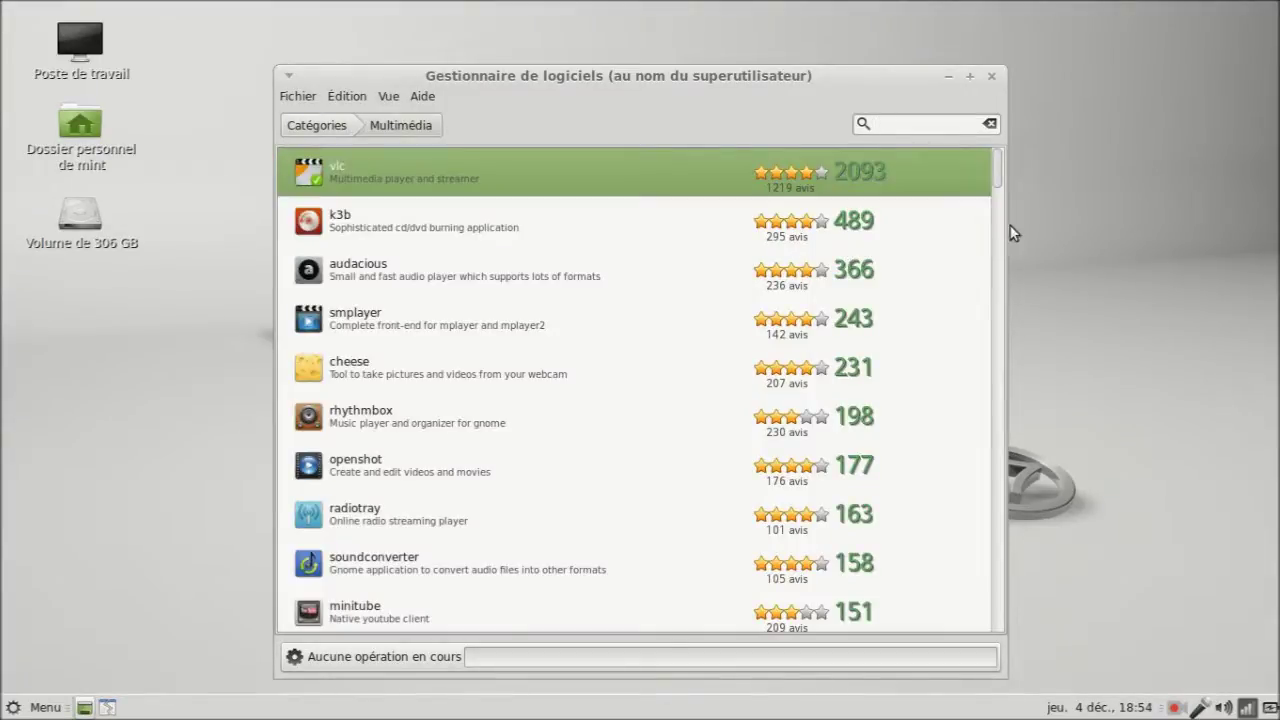
{"action": "left_click_drag", "start_coordinate": [995, 160], "coordinate": [968, 322]}
{"action": "scroll", "coordinate": [502, 205], "scroll_direction": "down", "scroll_amount": 5}
{"action": "left_click", "coordinate": [343, 134]}
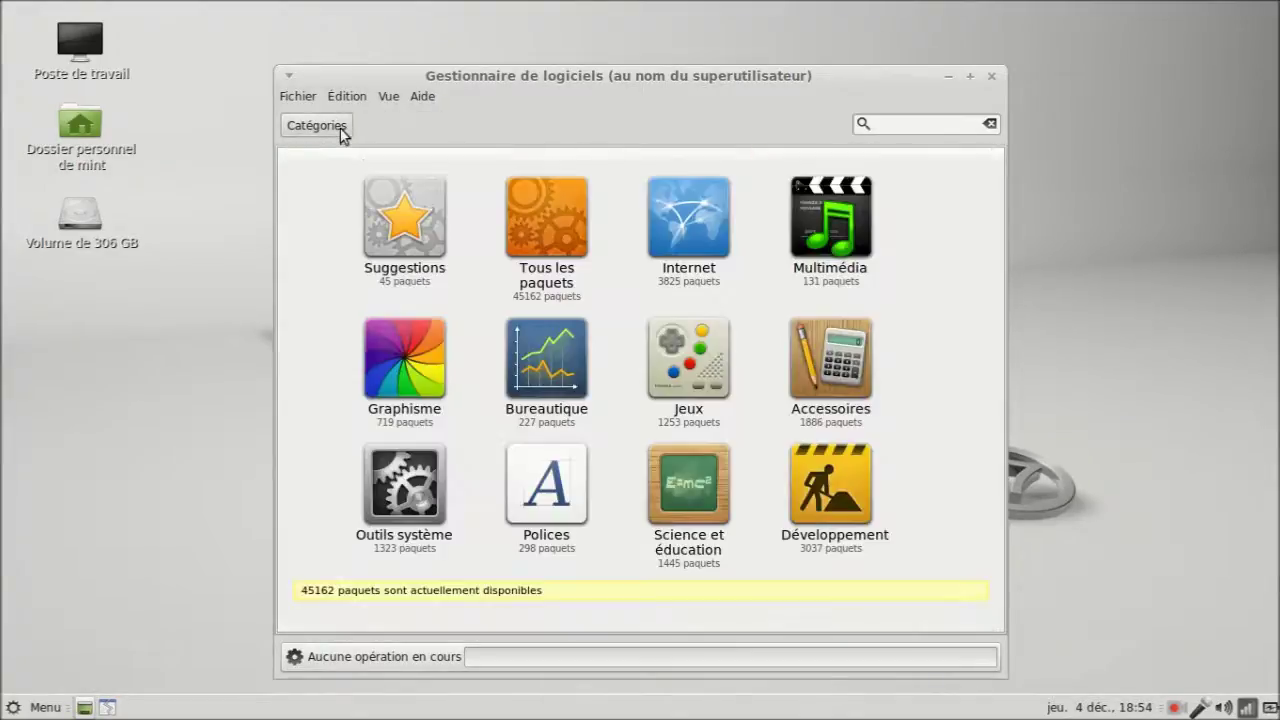
Look through the Bureautique packages and close the Gestionnaire de logiciels.
{"action": "left_click", "coordinate": [553, 361]}
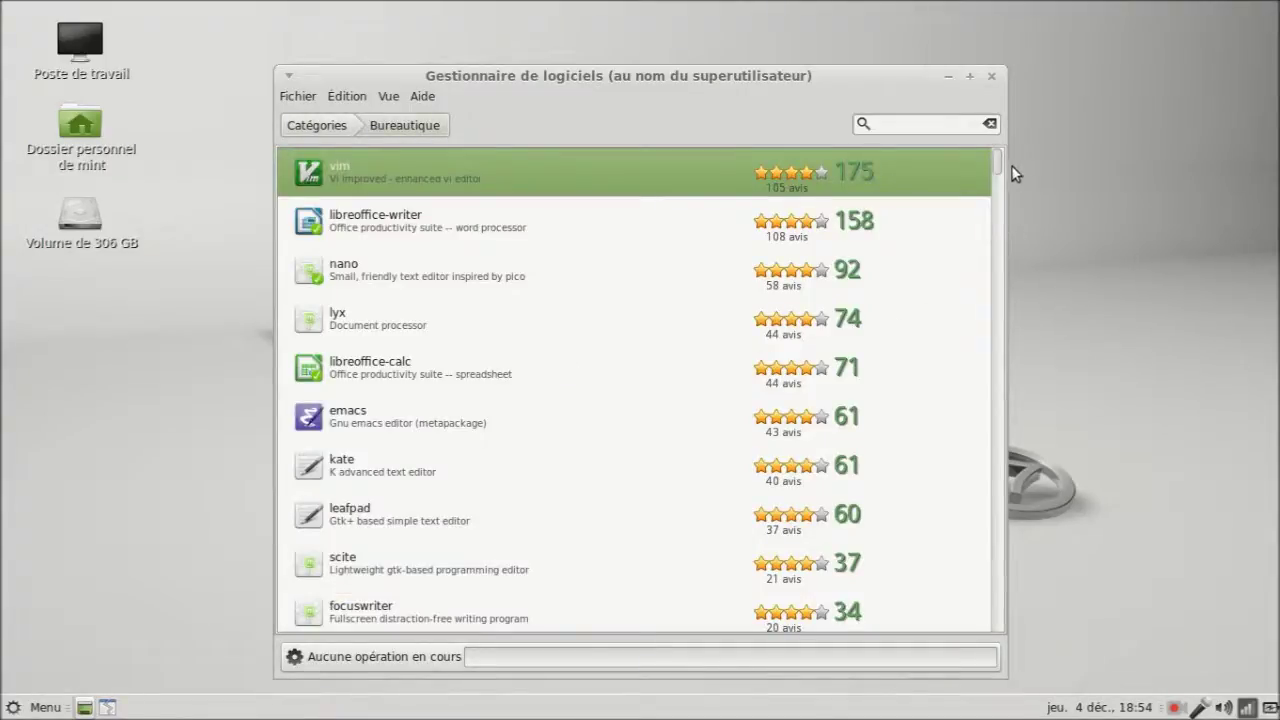
{"action": "left_click_drag", "start_coordinate": [997, 168], "coordinate": [981, 270]}
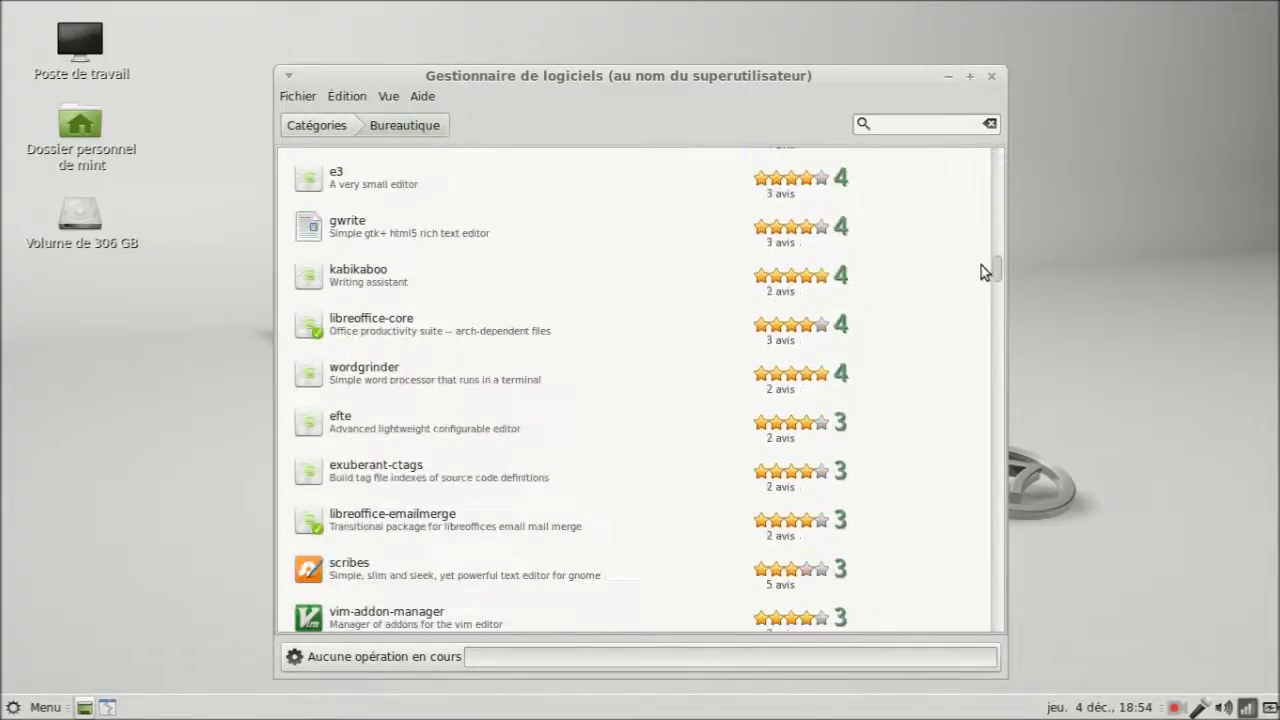
{"action": "left_click", "coordinate": [313, 131]}
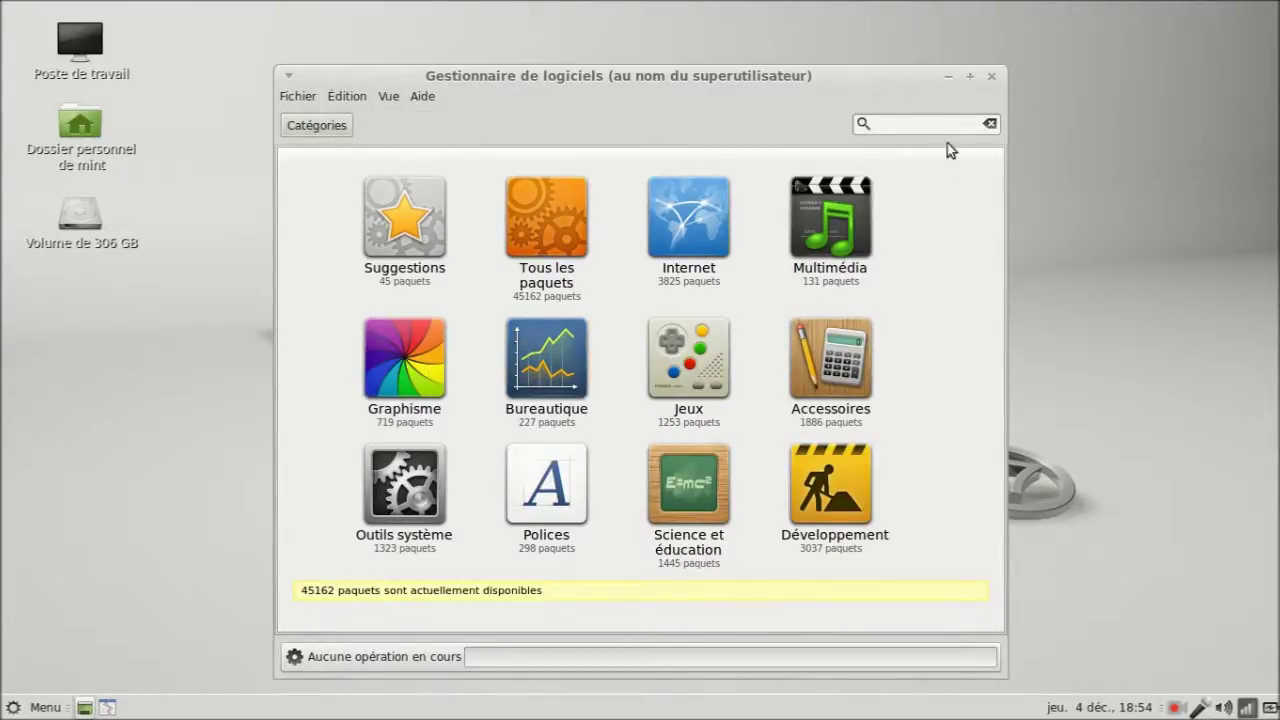
{"action": "left_click", "coordinate": [990, 77]}
Inspect the contents of the Images and Vidéos folders in the mint personal folder, and close the file window.
{"action": "double_click", "coordinate": [80, 146]}
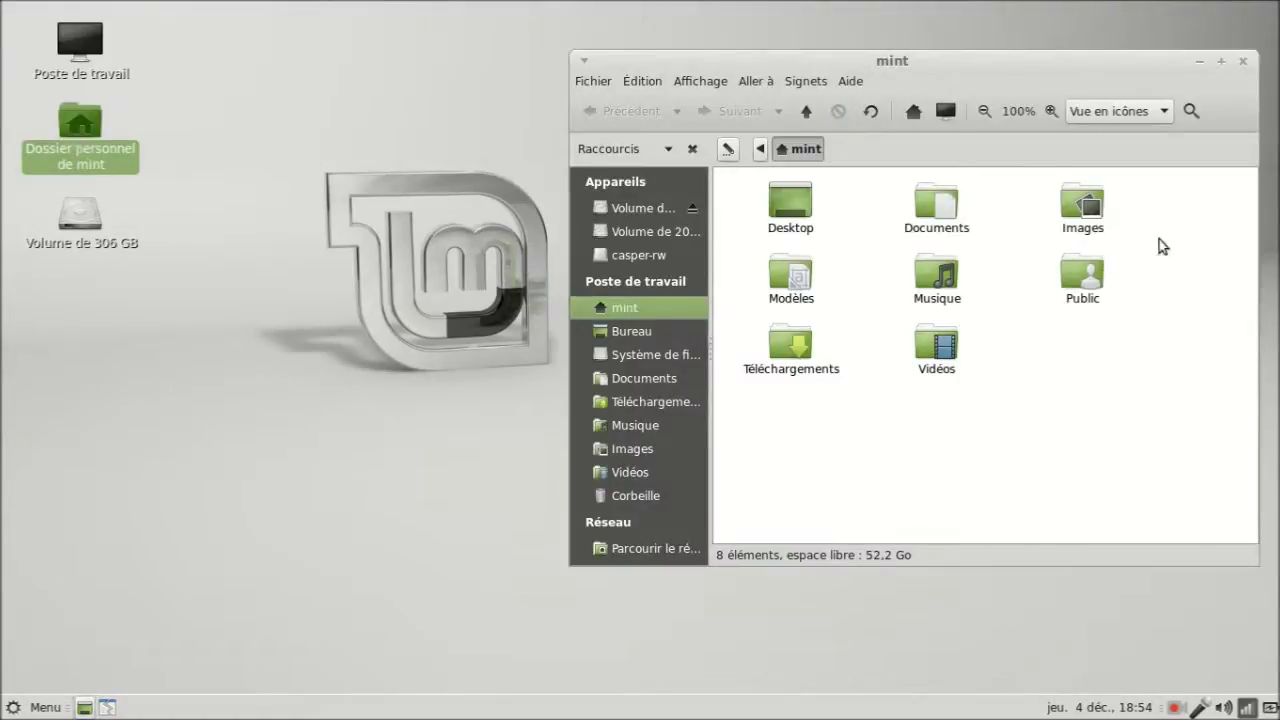
{"action": "double_click", "coordinate": [1082, 212]}
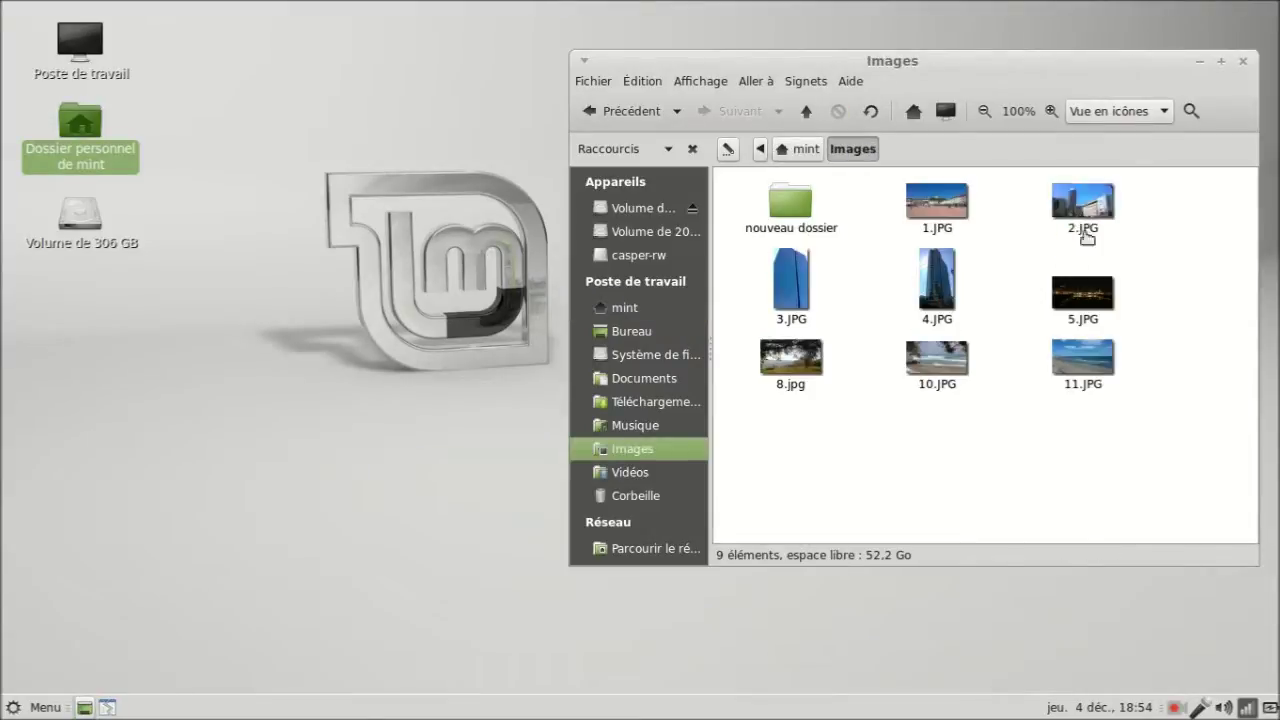
{"action": "left_click", "coordinate": [607, 471]}
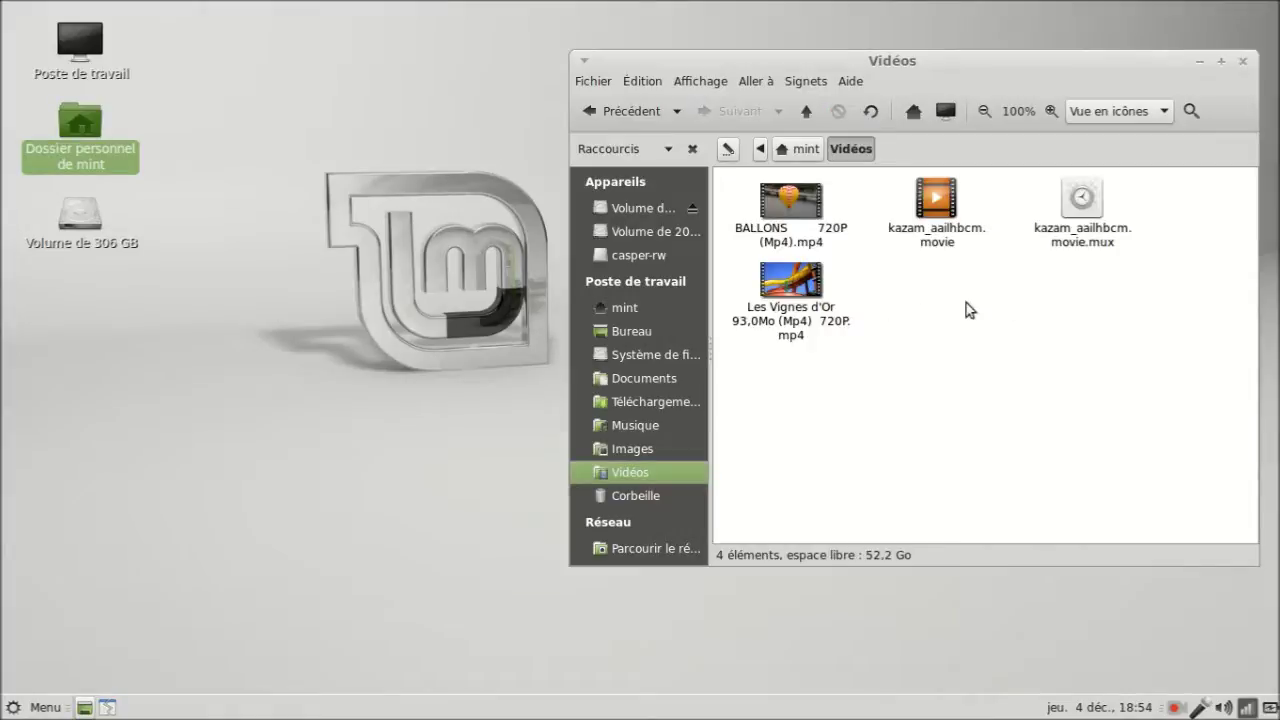
{"action": "left_click", "coordinate": [1242, 64]}
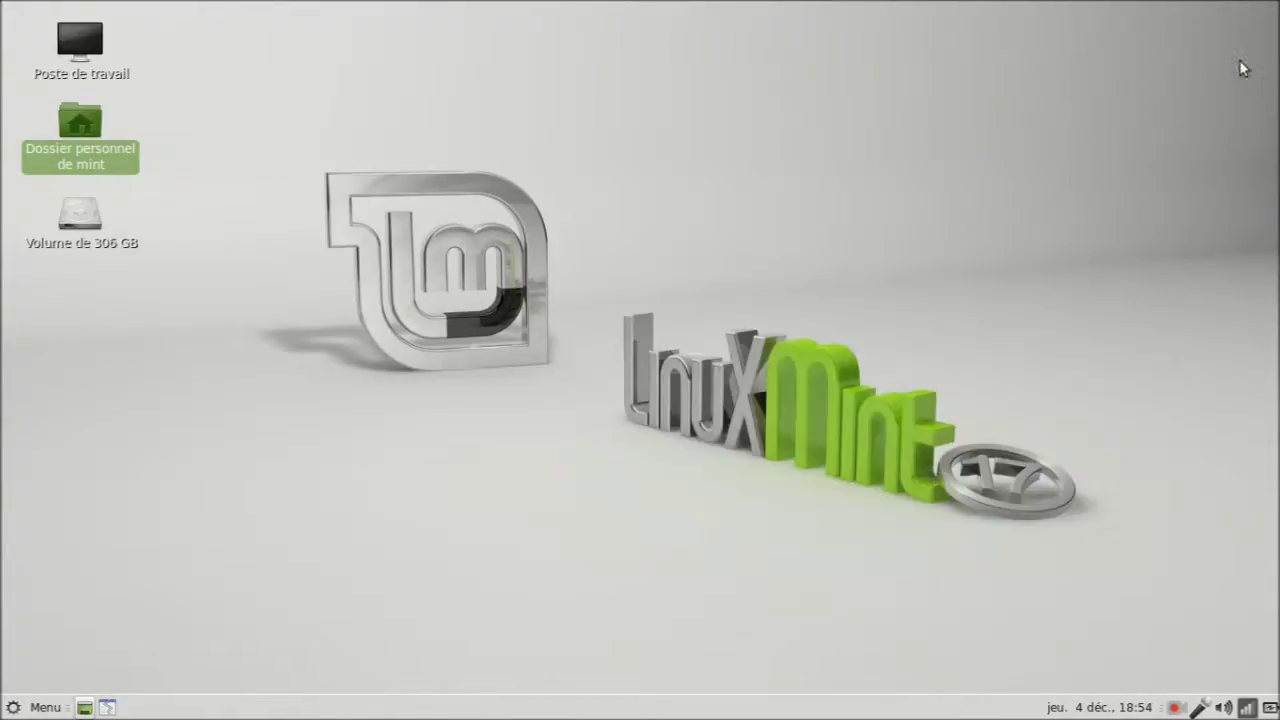
From Poste de travail, open the 306 GB volume and go to A_ Photos & Vidéos pour LINUX in the Windows user's Documents folder.
{"action": "left_click", "coordinate": [86, 52]}
{"action": "double_click", "coordinate": [86, 52]}
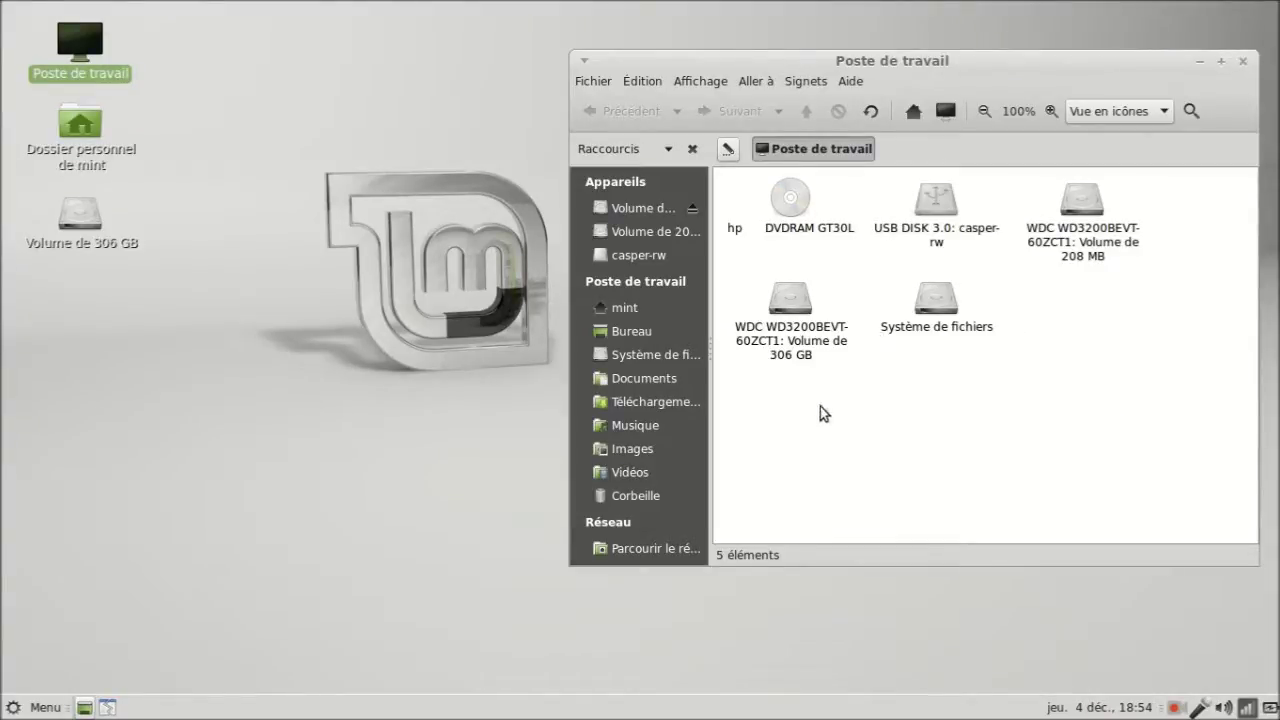
{"action": "double_click", "coordinate": [791, 305]}
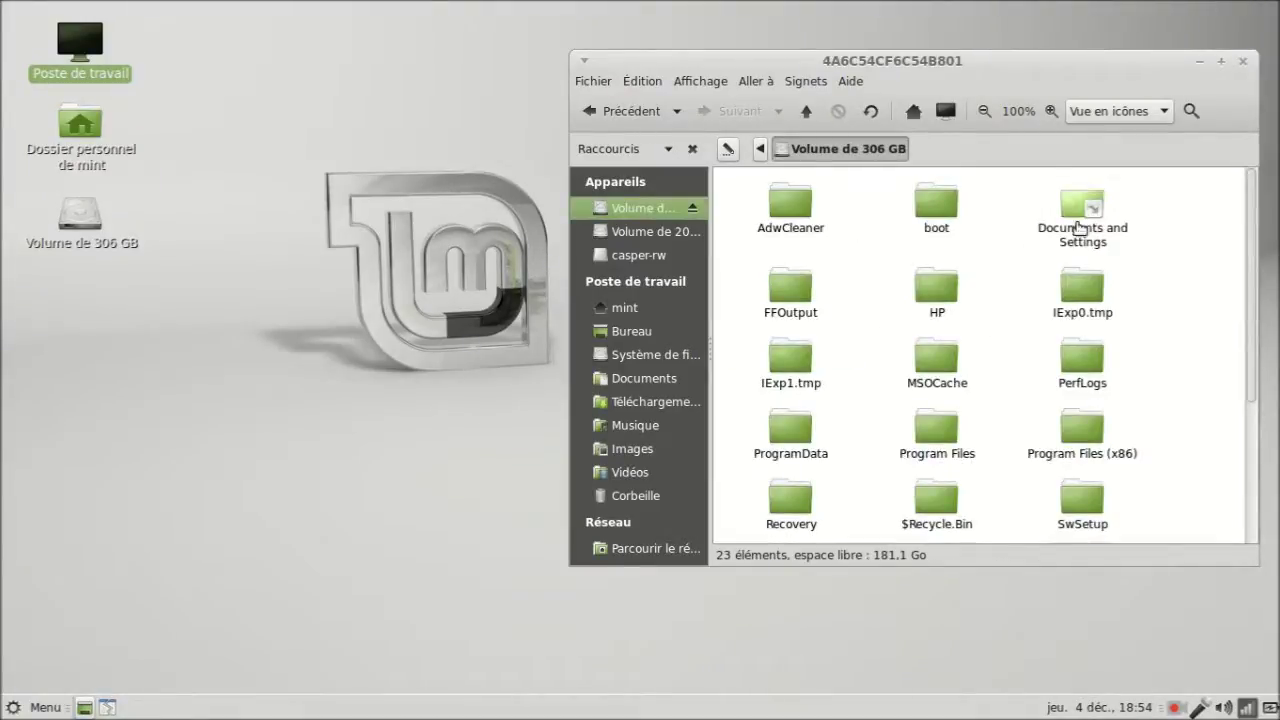
{"action": "double_click", "coordinate": [1070, 217]}
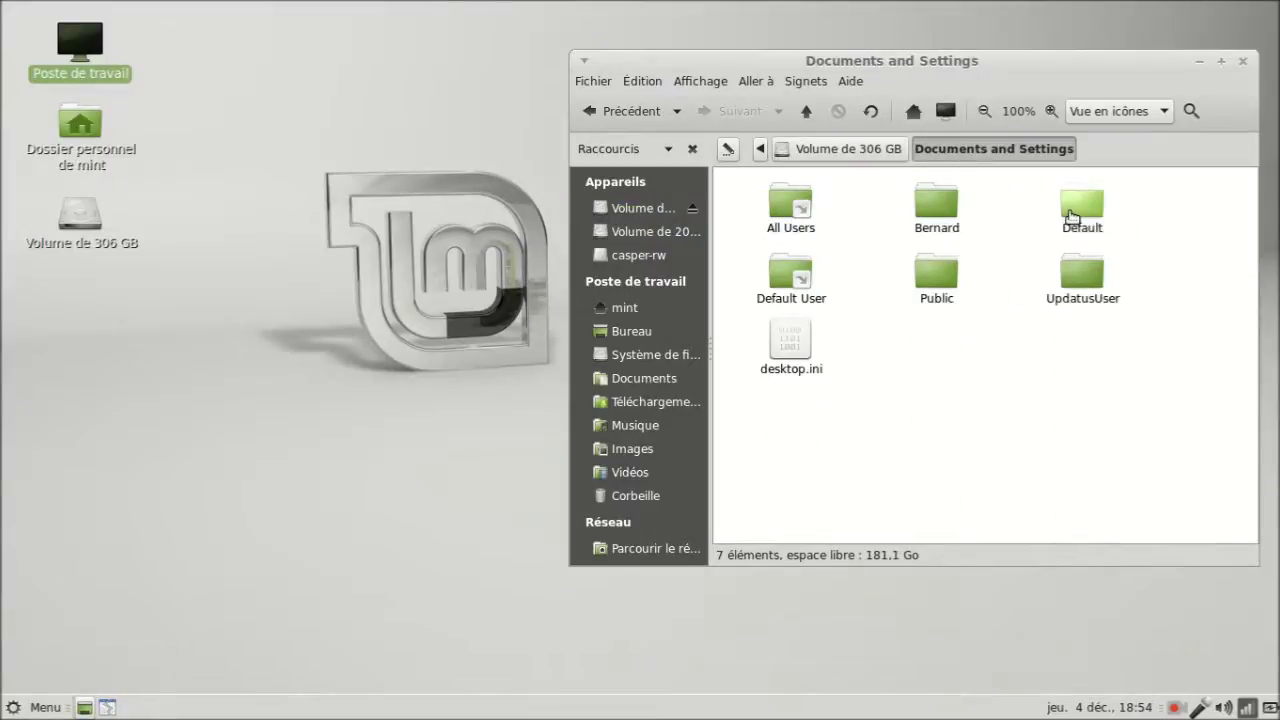
{"action": "double_click", "coordinate": [934, 207]}
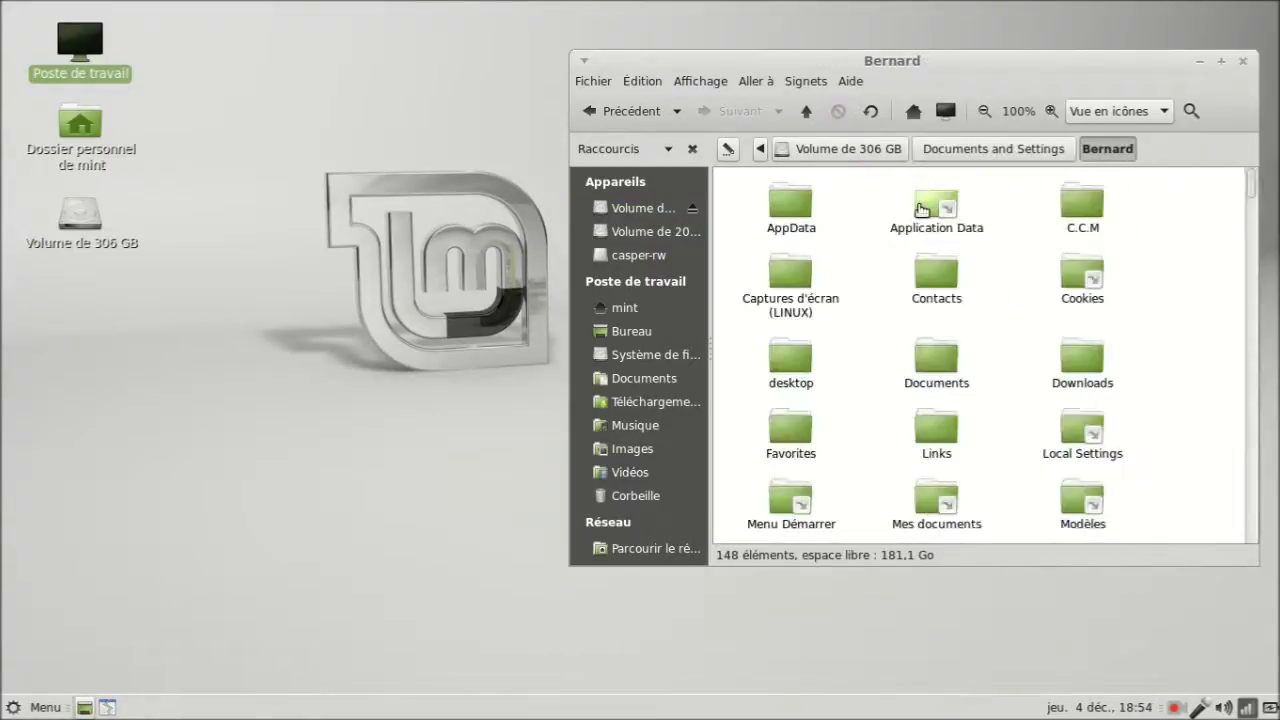
{"action": "double_click", "coordinate": [934, 356]}
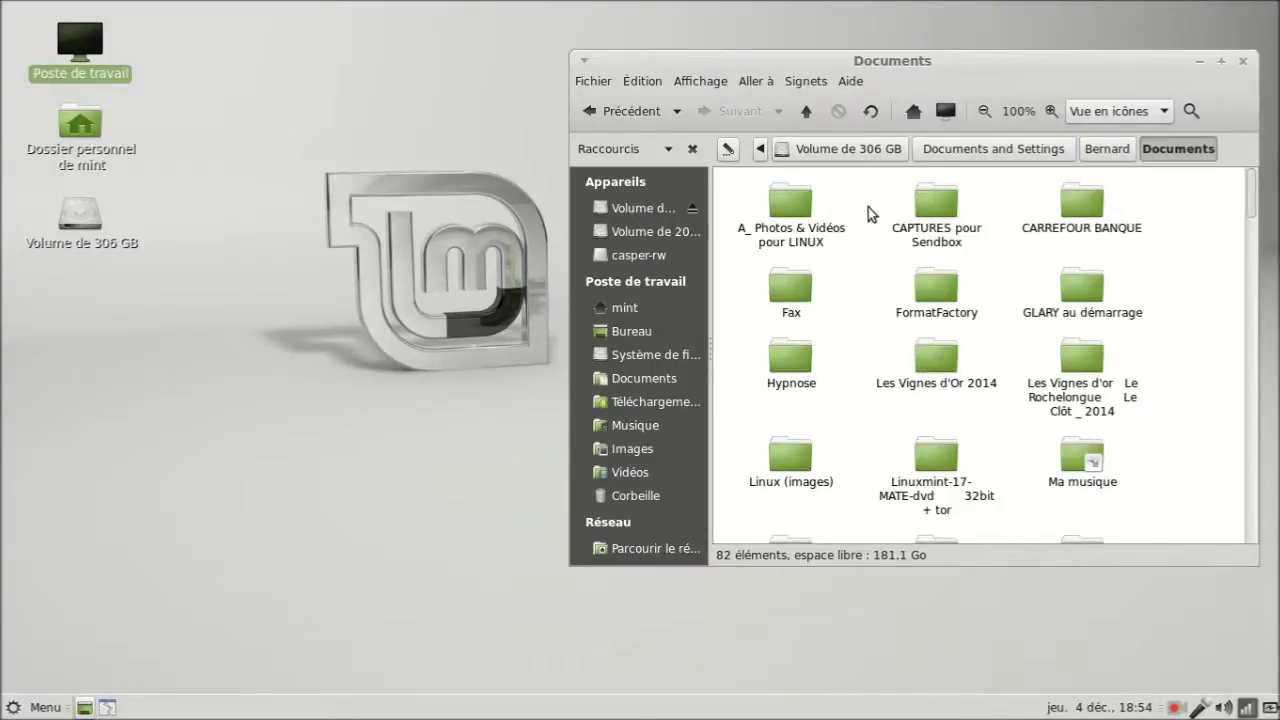
{"action": "left_click", "coordinate": [806, 210]}
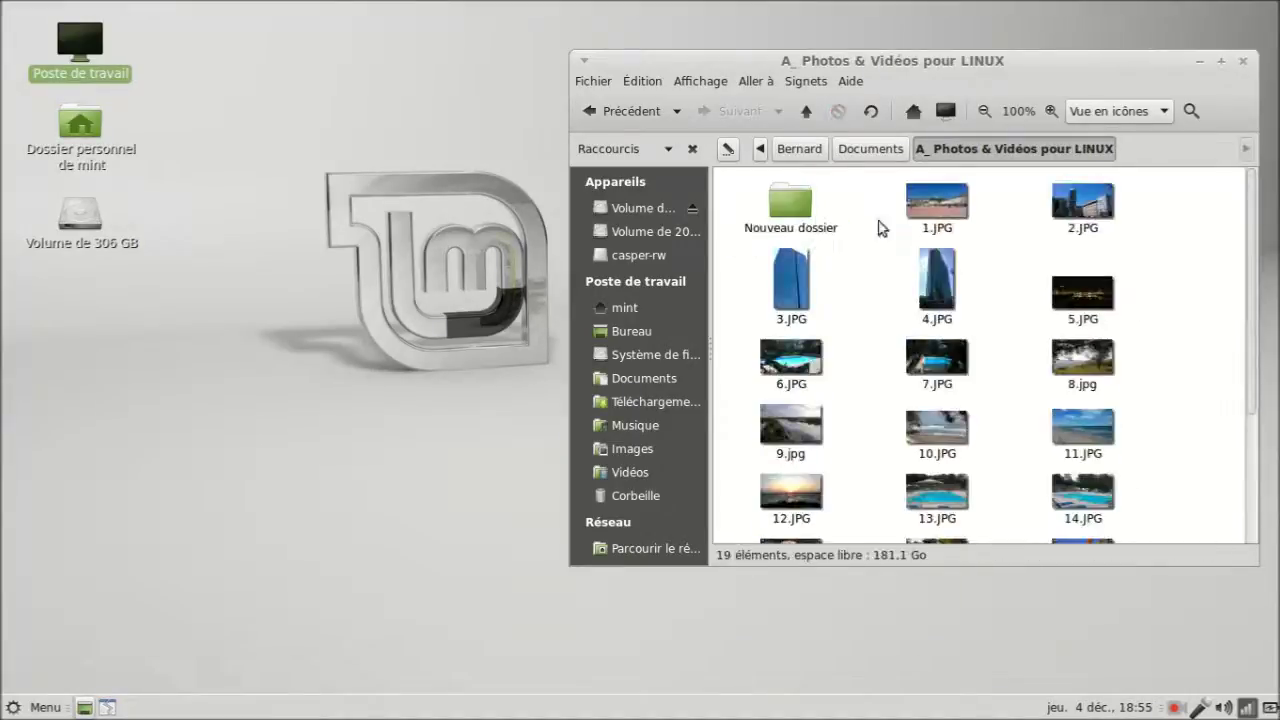
Move the source folder window aside and open the mint user's Images folder in a second window next to it.
{"action": "left_click_drag", "start_coordinate": [1085, 67], "coordinate": [1168, 30]}
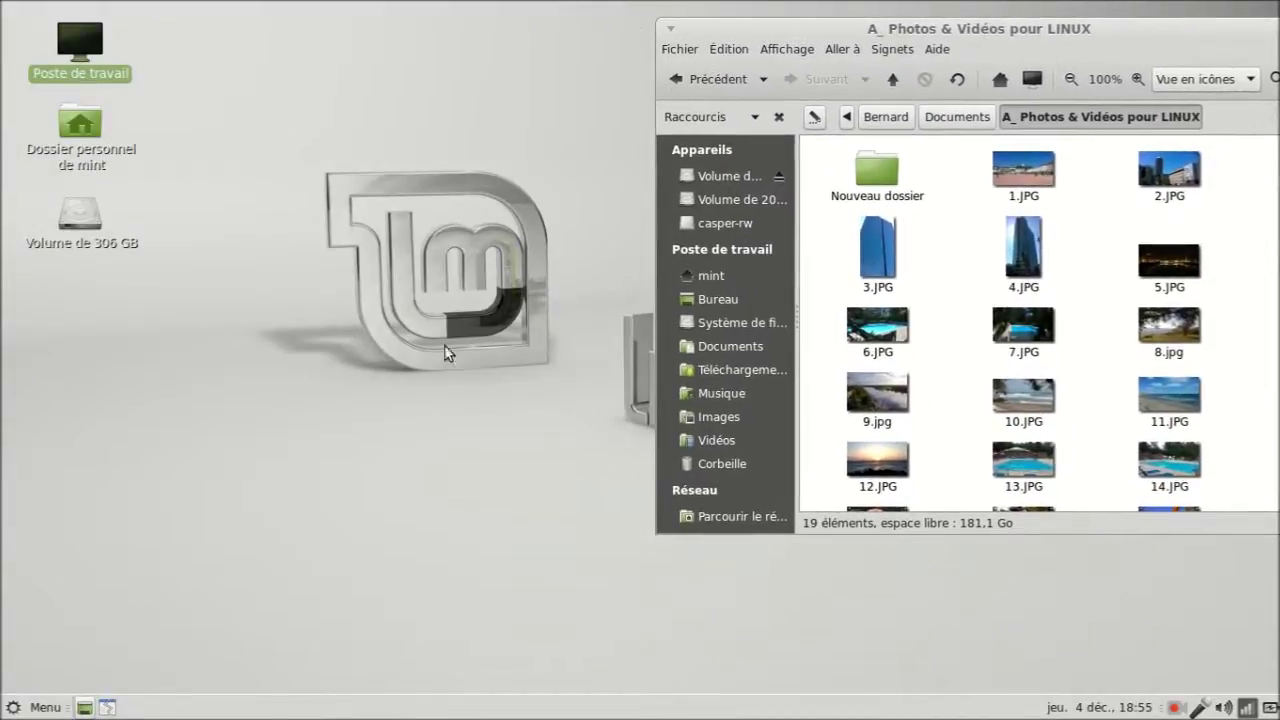
{"action": "double_click", "coordinate": [101, 128]}
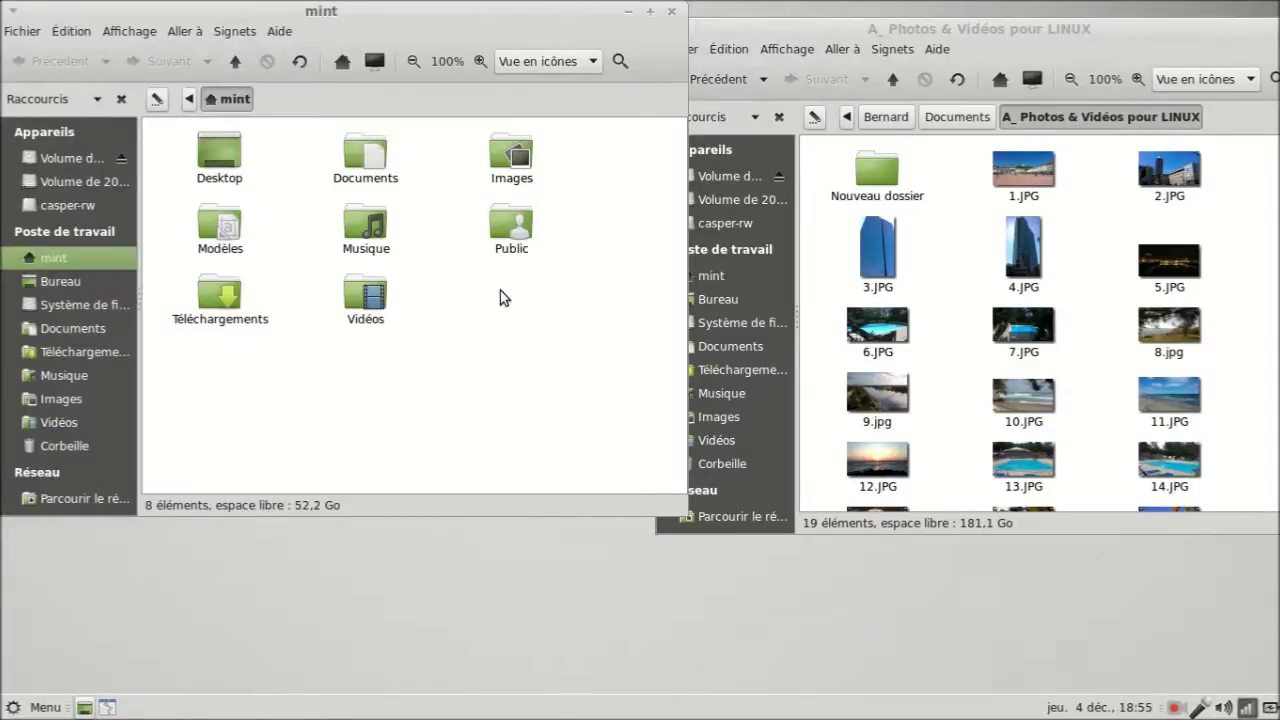
{"action": "double_click", "coordinate": [512, 170]}
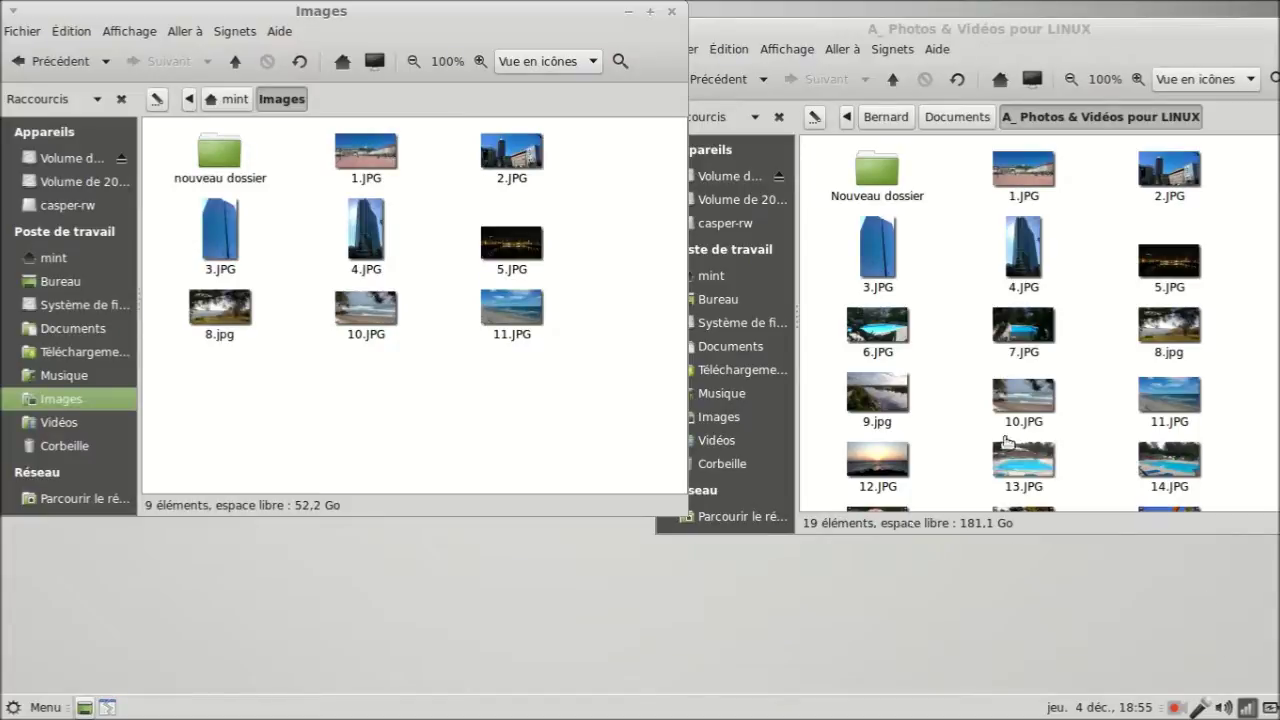
Copy 6.JPG, 7.JPG, 13.JPG and 14.JPG from A_ Photos & Vidéos pour LINUX into the mint Images folder.
{"action": "left_click_drag", "start_coordinate": [878, 330], "coordinate": [305, 394]}
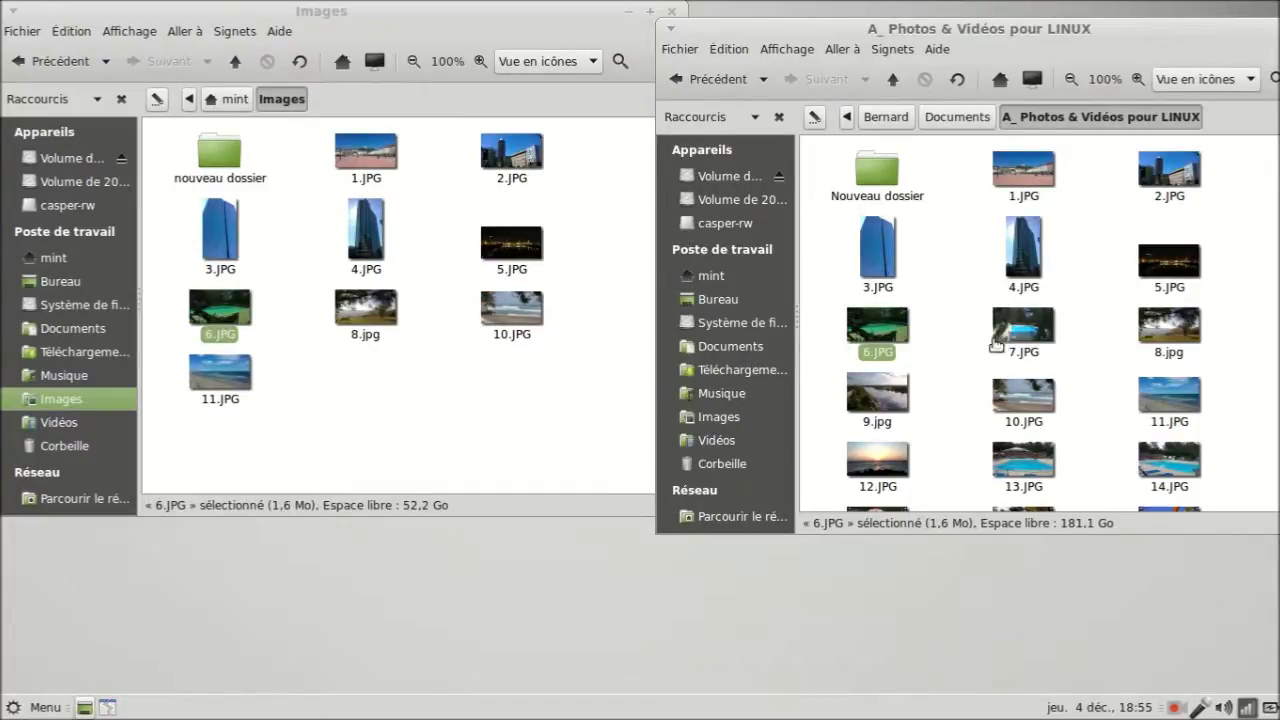
{"action": "left_click_drag", "start_coordinate": [1024, 345], "coordinate": [368, 394]}
{"action": "left_click_drag", "start_coordinate": [1024, 460], "coordinate": [440, 400]}
{"action": "left_click_drag", "start_coordinate": [1169, 462], "coordinate": [576, 386]}
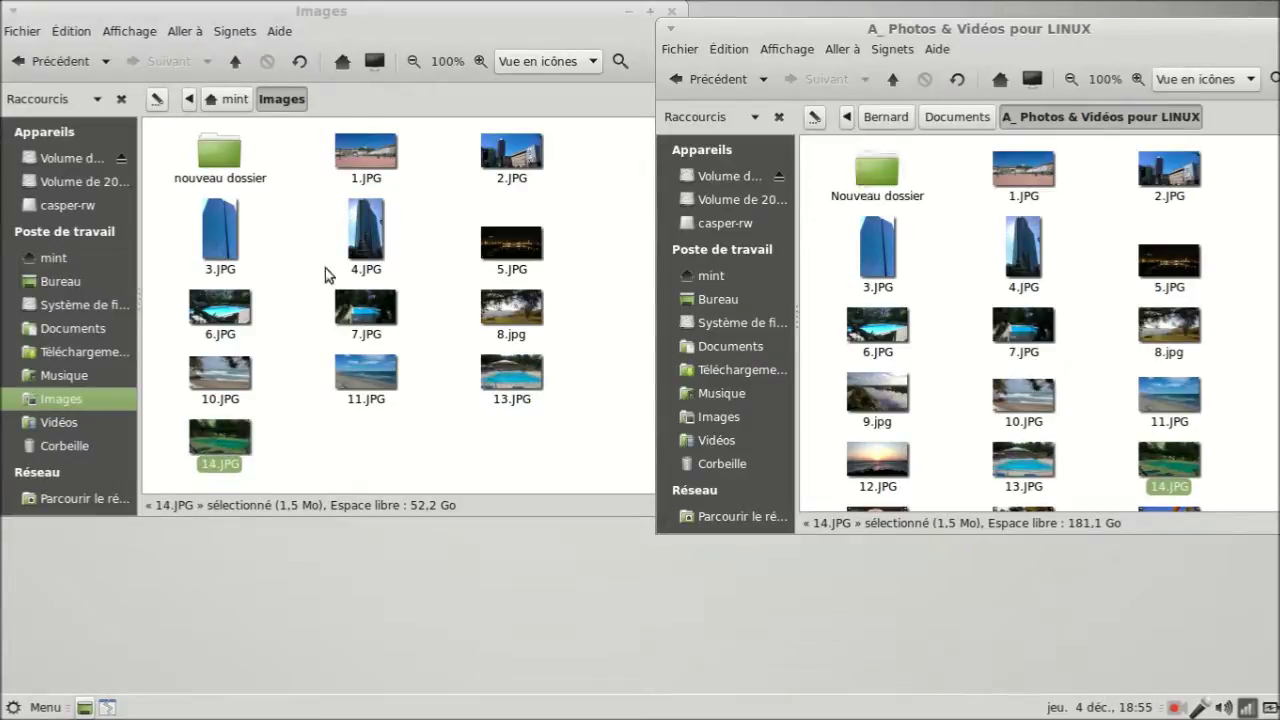
Show the mint Vidéos folder beside a second window opened on A_ Photos & Vidéos pour LINUX, with its video files in view.
{"action": "left_click", "coordinate": [60, 423]}
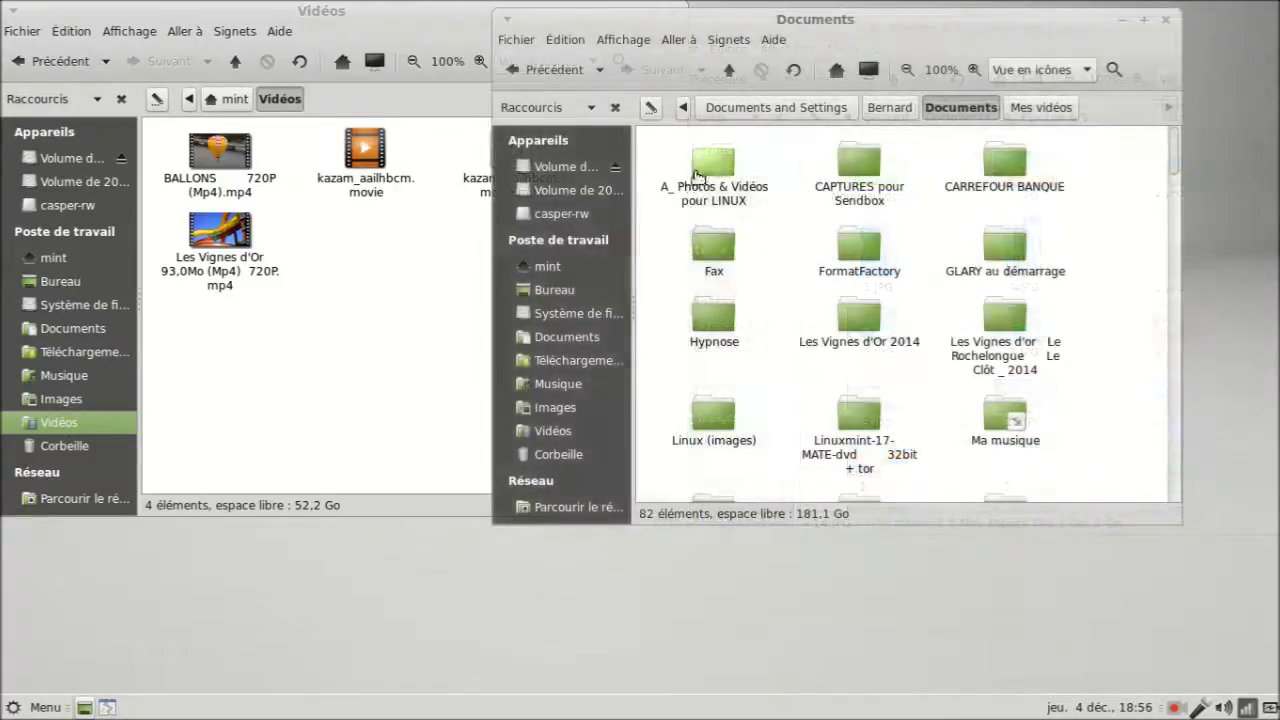
{"action": "double_click", "coordinate": [700, 177]}
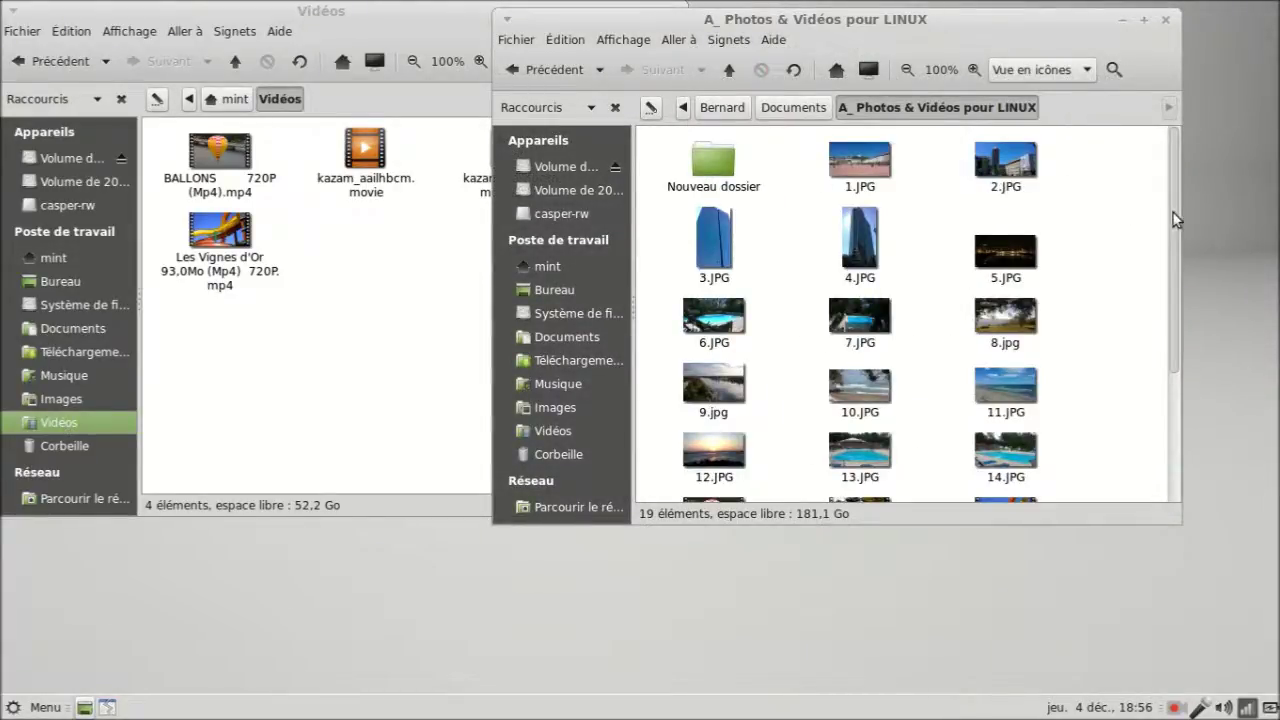
{"action": "left_click_drag", "start_coordinate": [1171, 216], "coordinate": [1190, 345]}
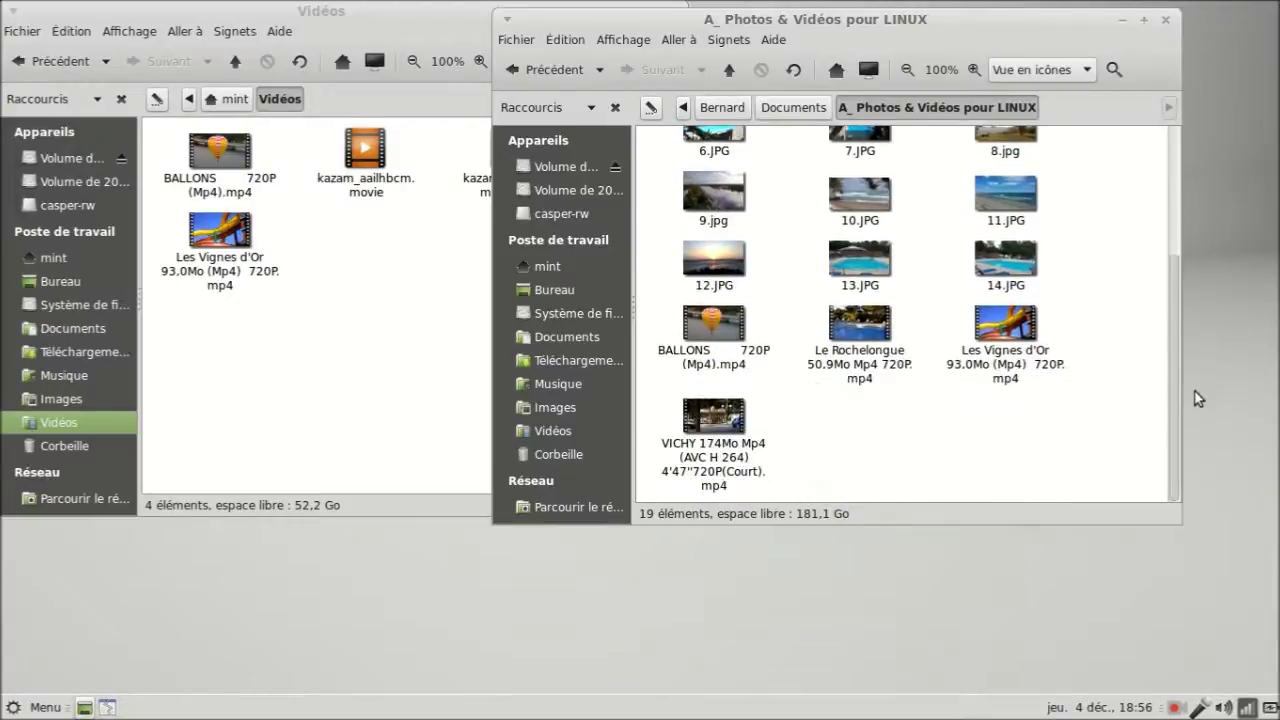
{"action": "left_click_drag", "start_coordinate": [684, 26], "coordinate": [788, 23]}
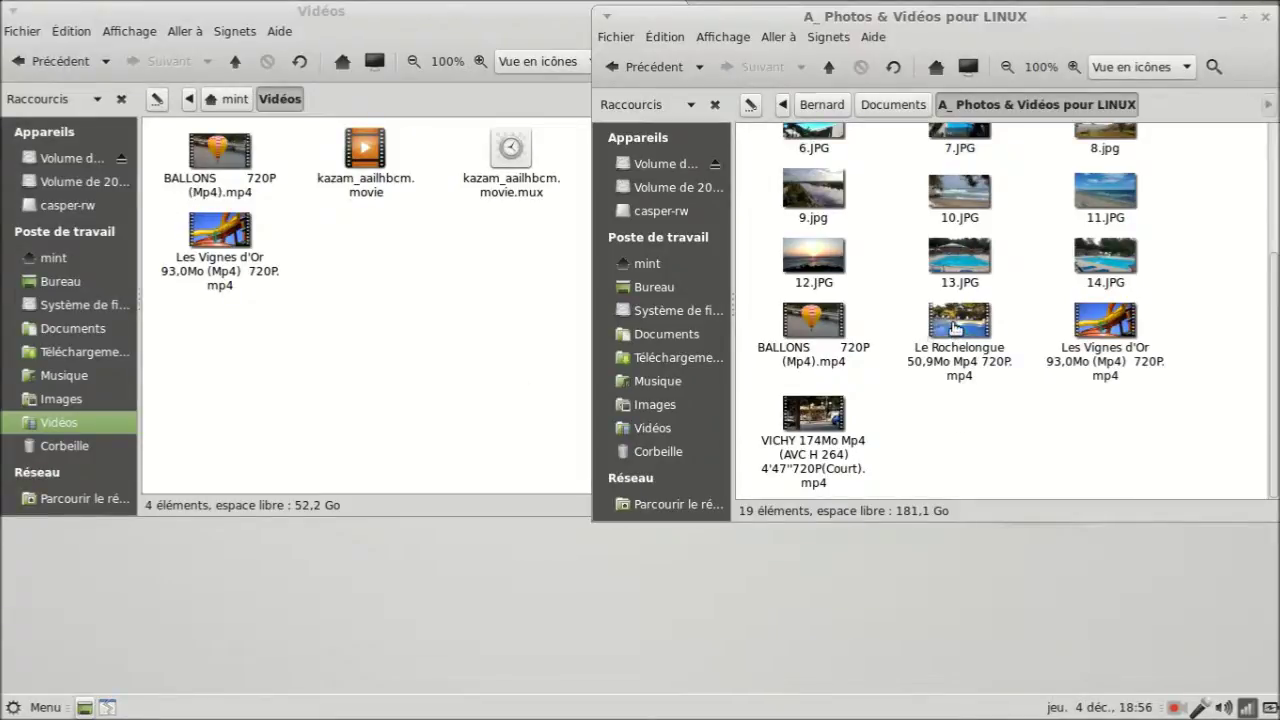
Copy the Le Rochelongue 50,9Mo and VICHY 174Mo MP4 videos from A_ Photos & Vidéos pour LINUX into the mint Vidéos folder.
{"action": "left_click_drag", "start_coordinate": [958, 330], "coordinate": [361, 259]}
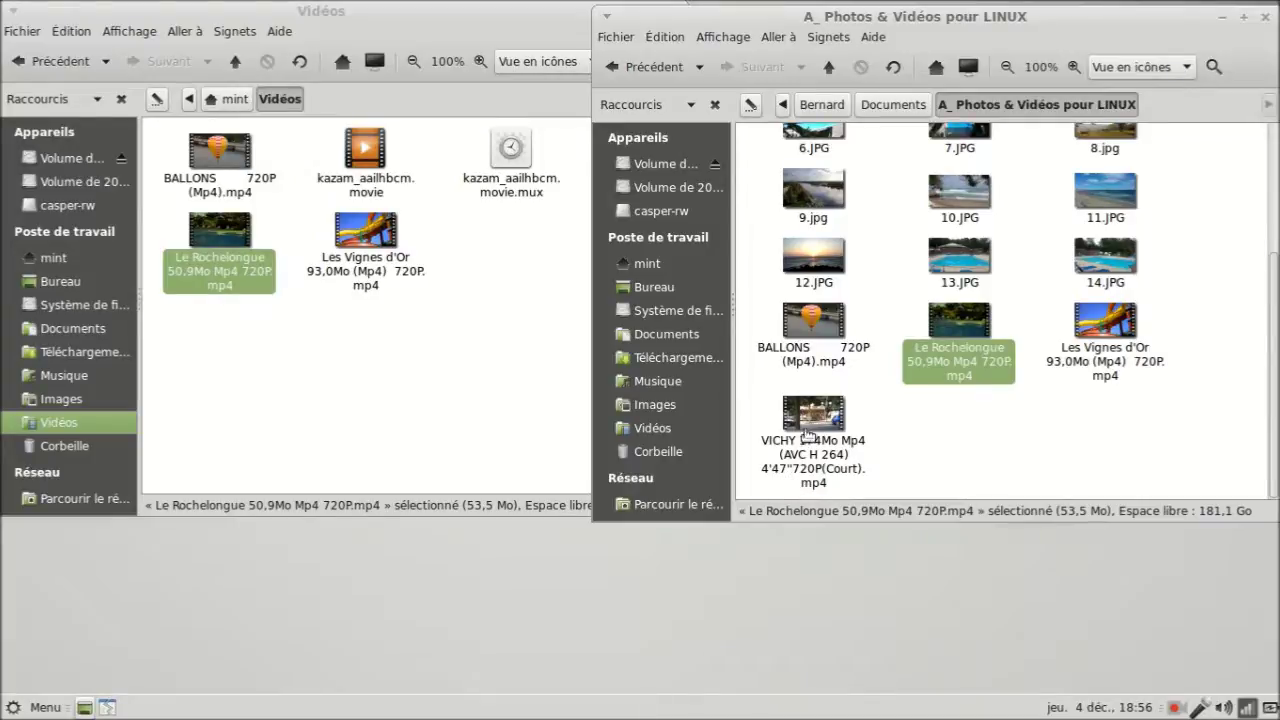
{"action": "left_click_drag", "start_coordinate": [811, 424], "coordinate": [465, 333]}
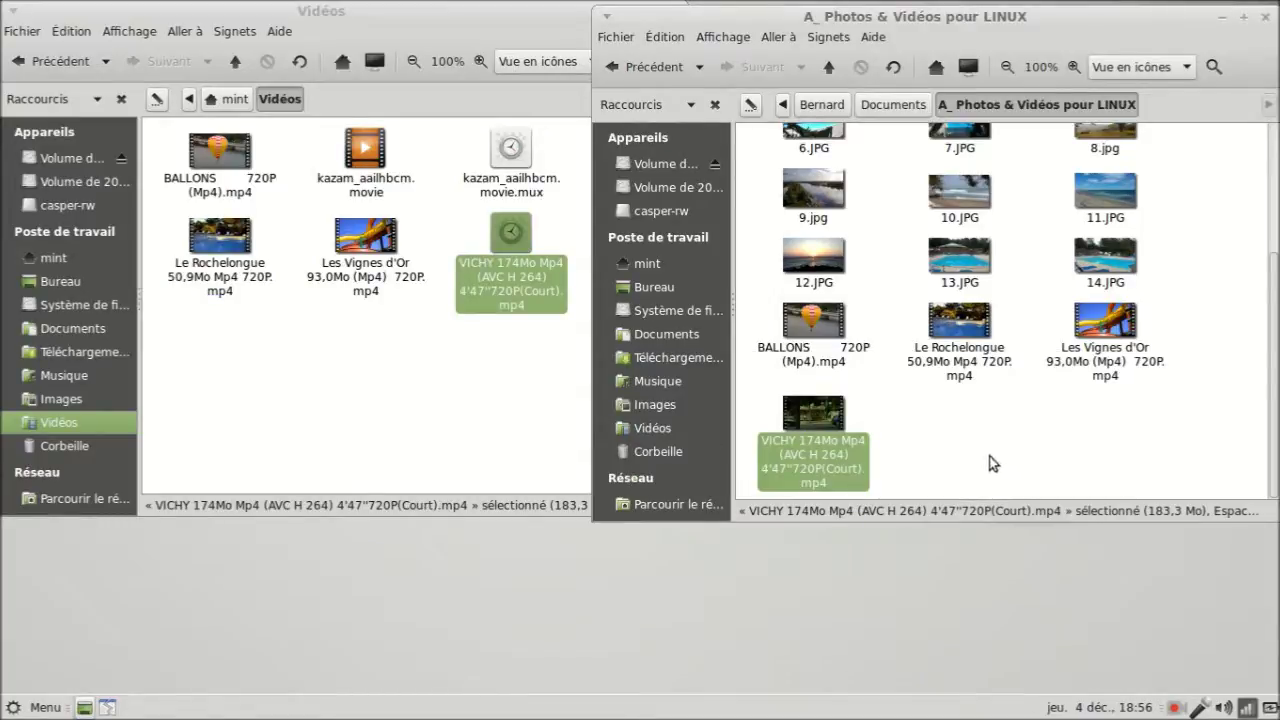
{"action": "left_click", "coordinate": [932, 444]}
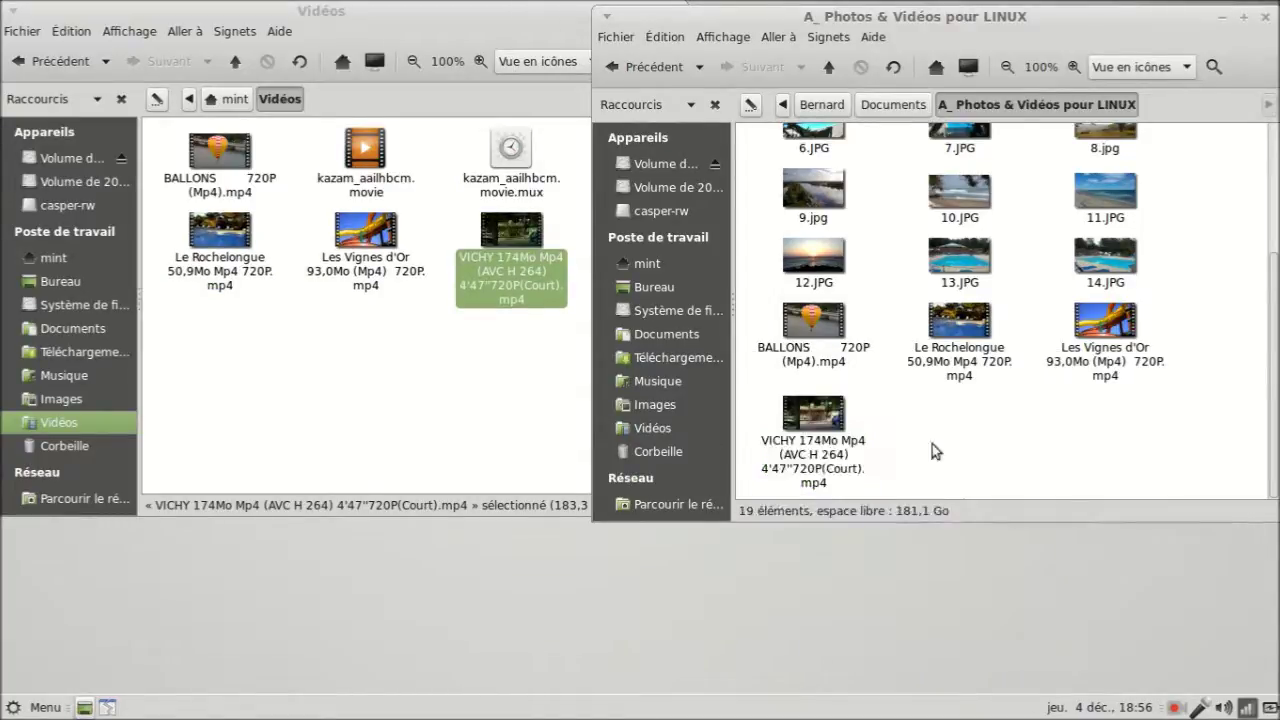
{"action": "left_click", "coordinate": [547, 415]}
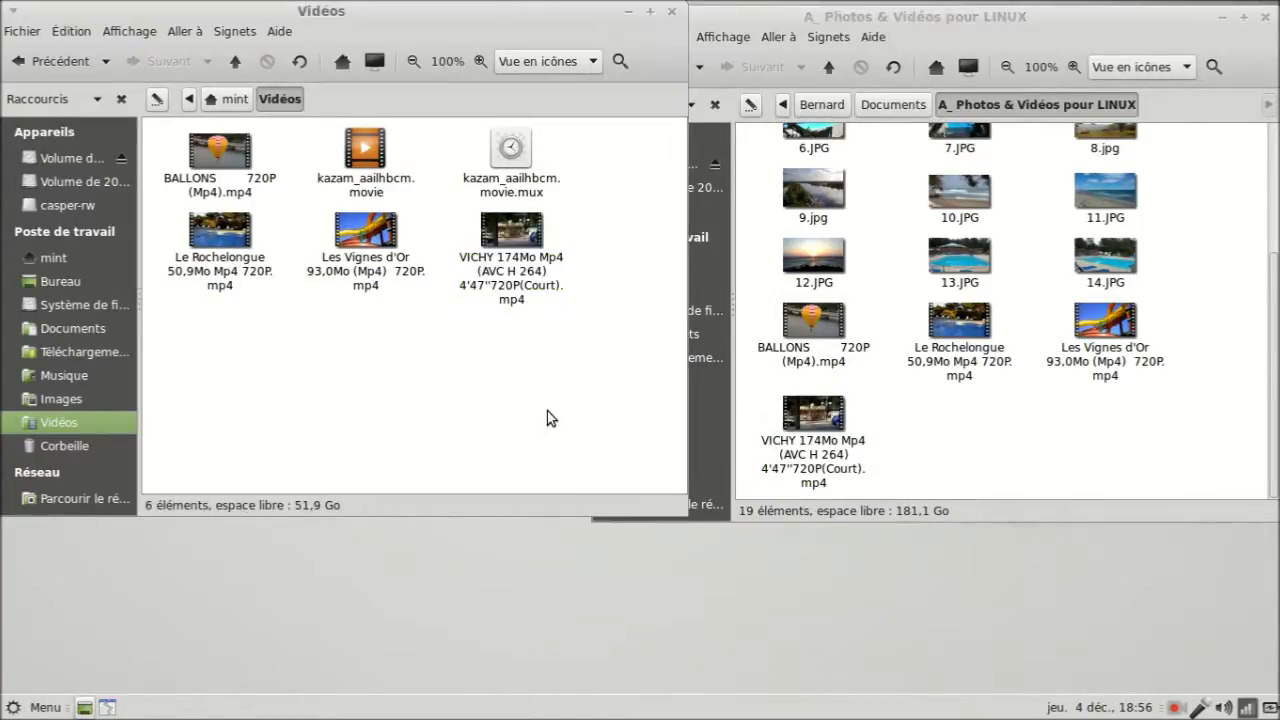
Close the A_ Photos & Vidéos pour LINUX window and the mint Vidéos window to clear the desktop.
{"action": "left_click", "coordinate": [1266, 18]}
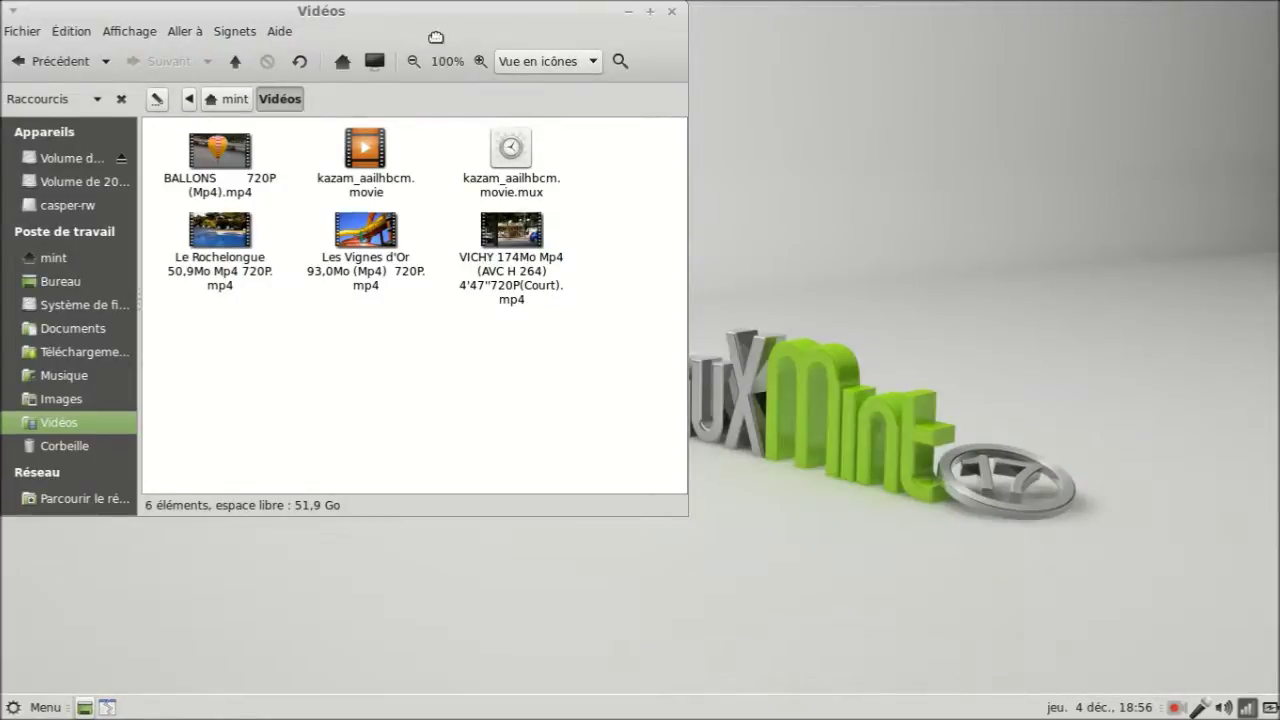
{"action": "left_click_drag", "start_coordinate": [438, 38], "coordinate": [974, 68]}
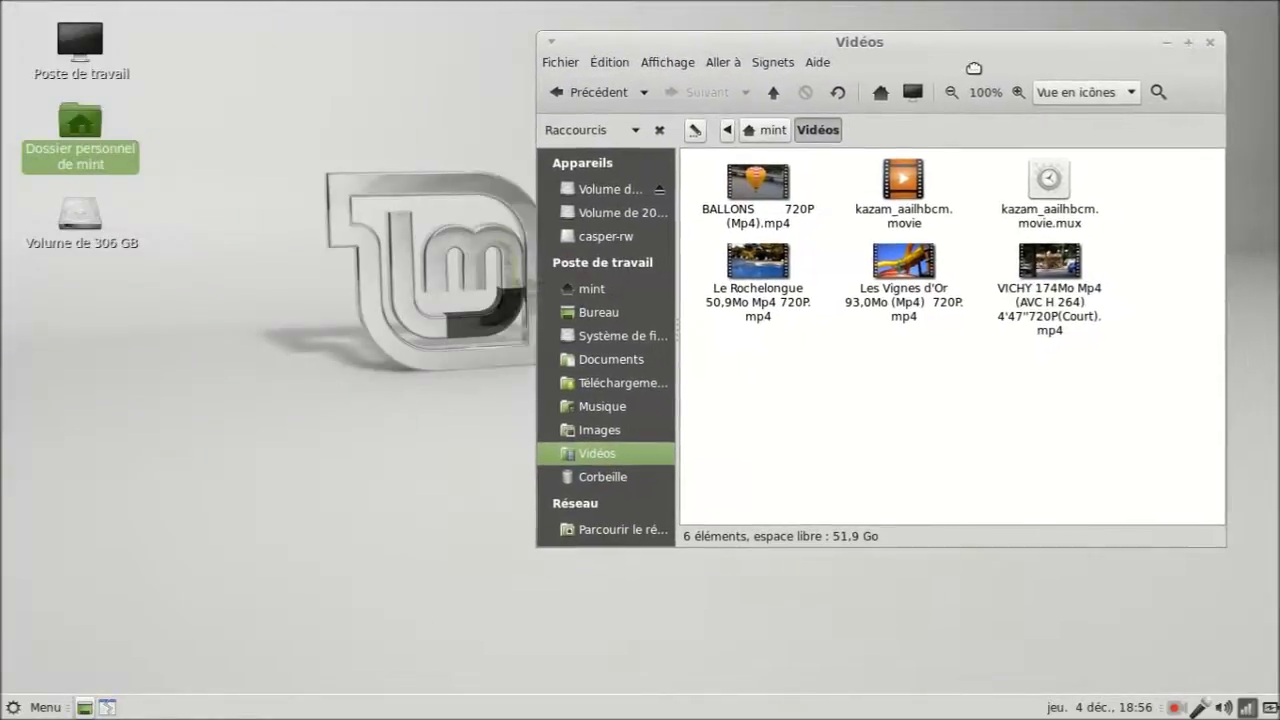
{"action": "left_click", "coordinate": [1208, 44]}
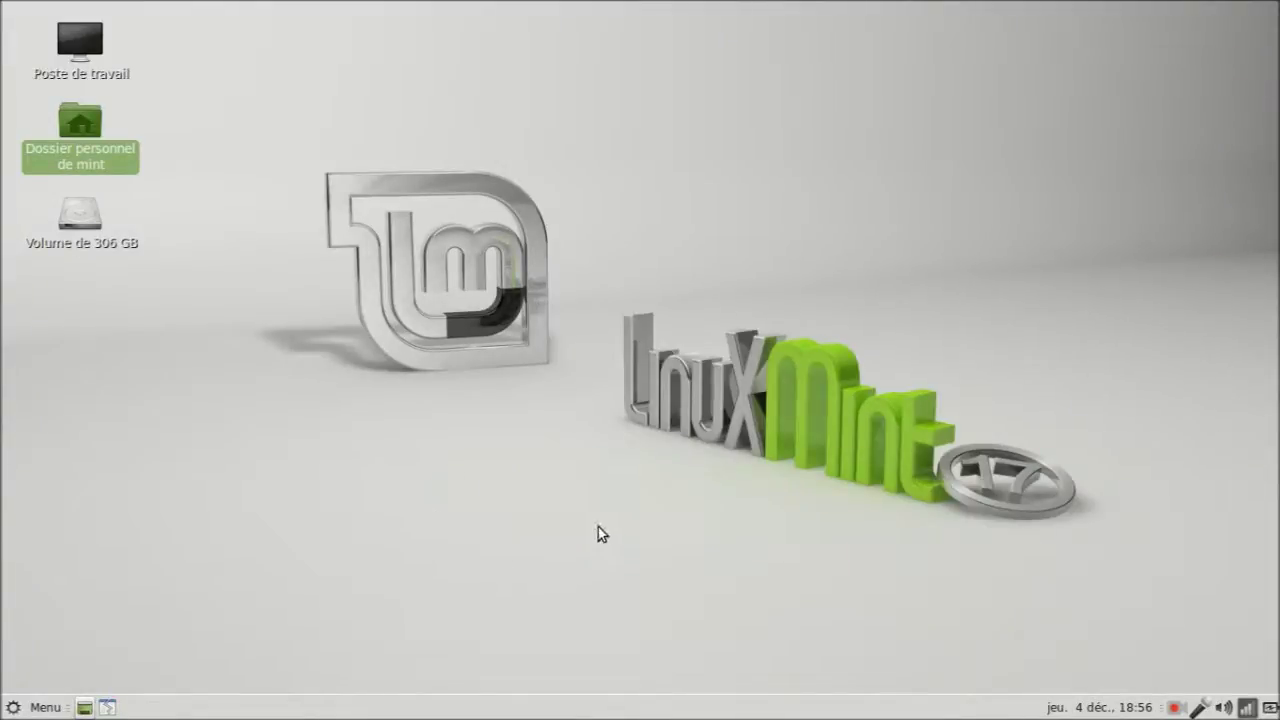
Set the desktop panel's orientation to En haut, turn off its Étendre option, and close the panel properties.
{"action": "right_click", "coordinate": [560, 710]}
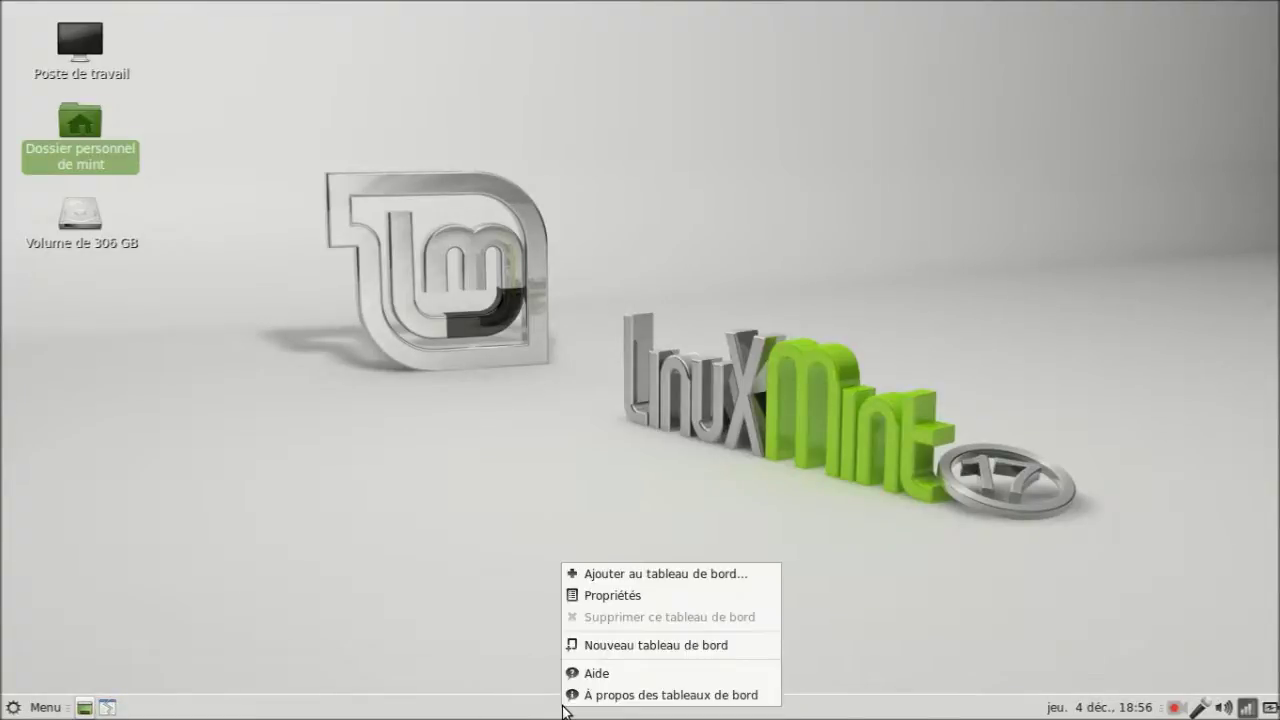
{"action": "left_click", "coordinate": [631, 594]}
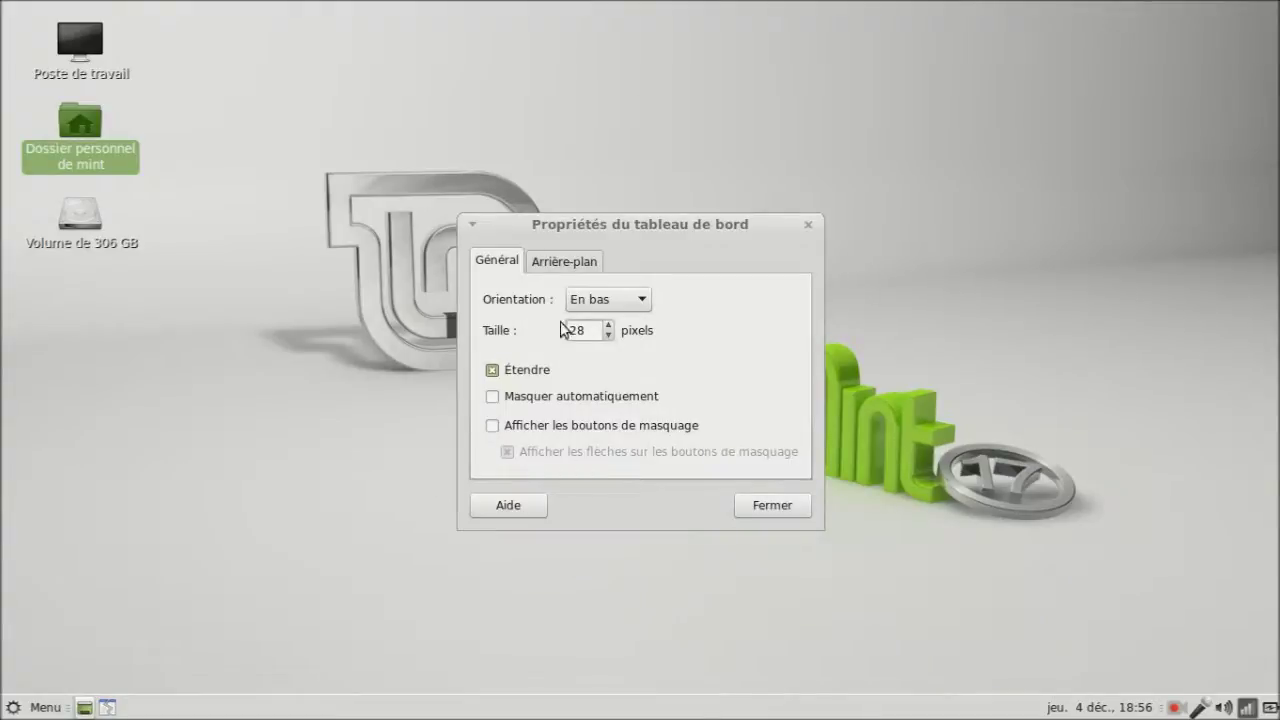
{"action": "left_click", "coordinate": [644, 308]}
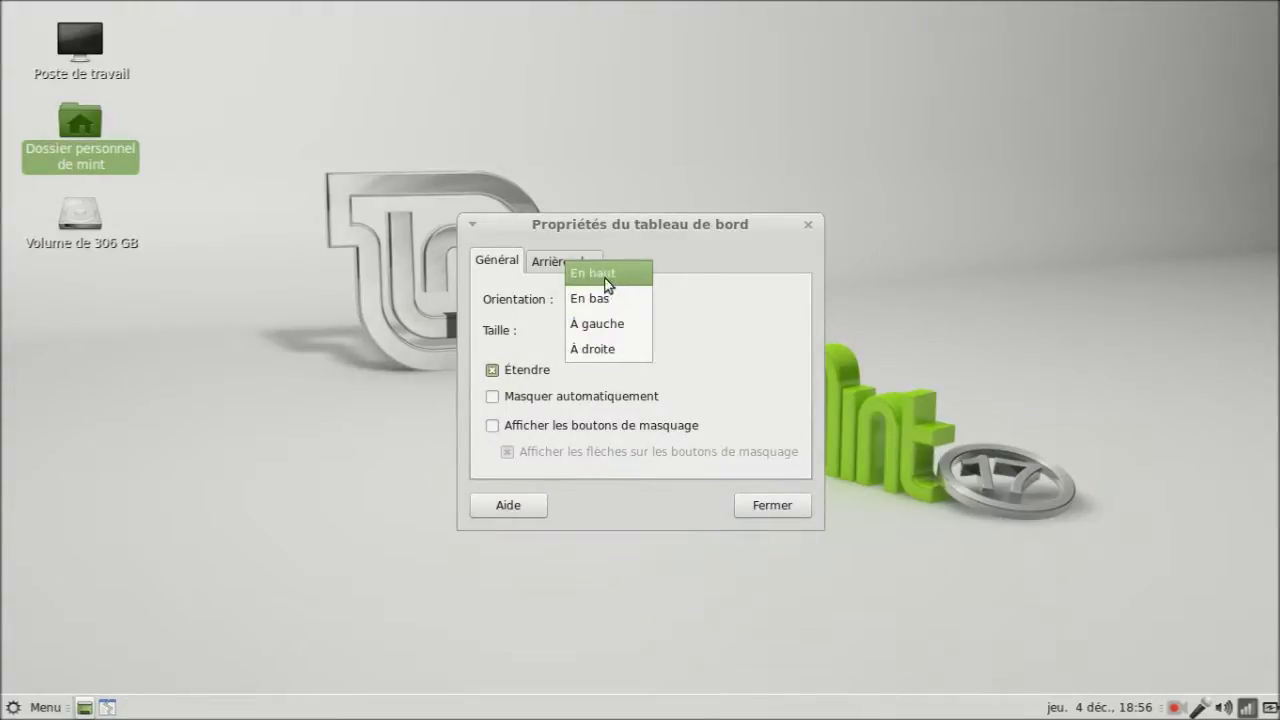
{"action": "left_click", "coordinate": [606, 279]}
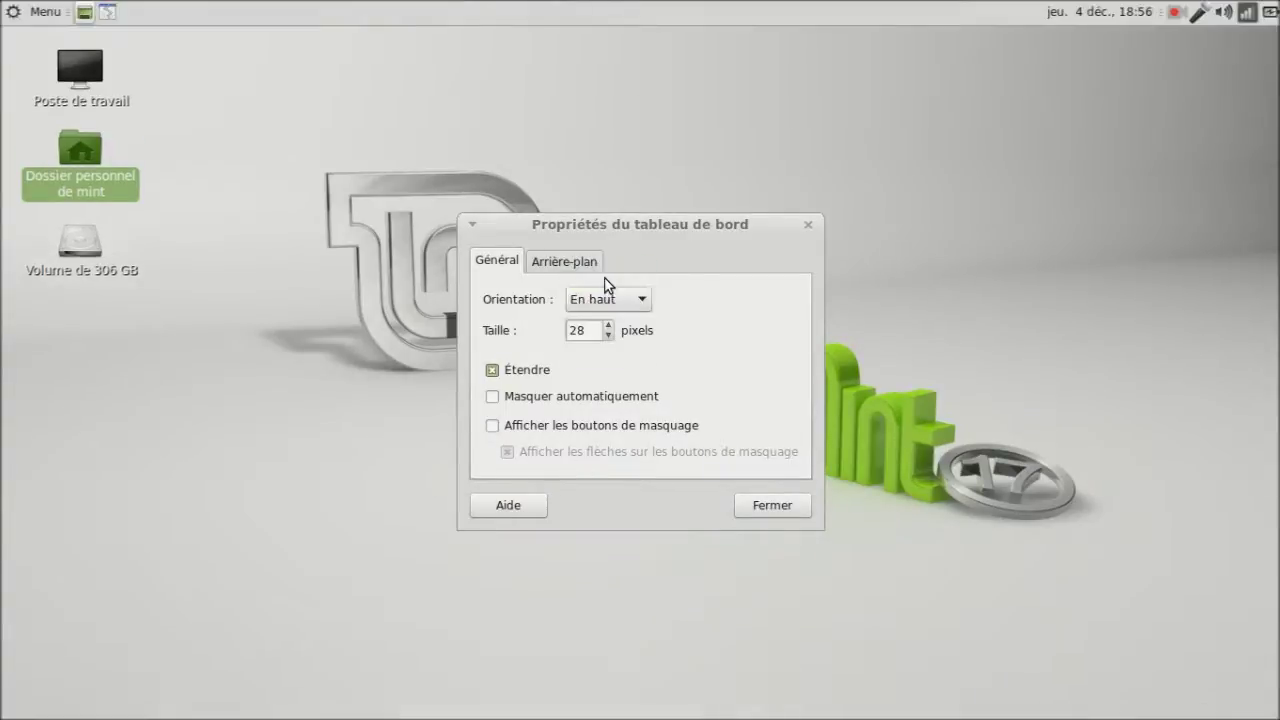
{"action": "left_click", "coordinate": [516, 375]}
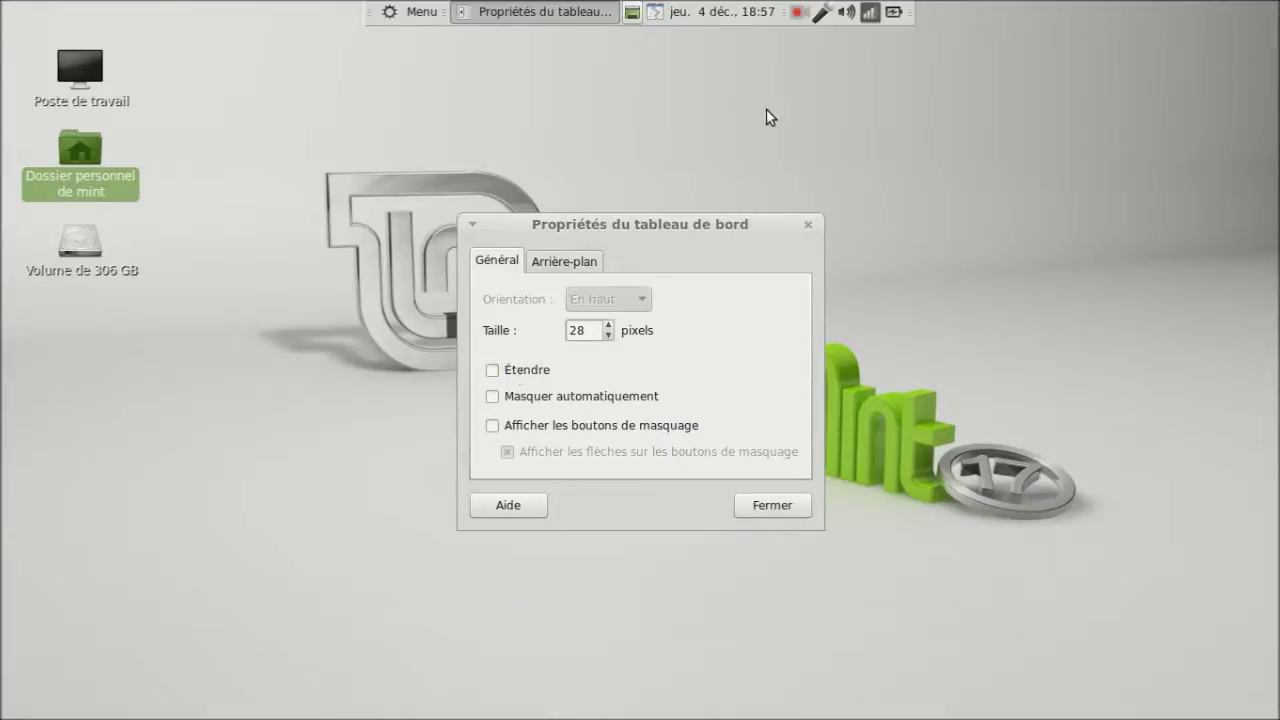
{"action": "left_click", "coordinate": [760, 509]}
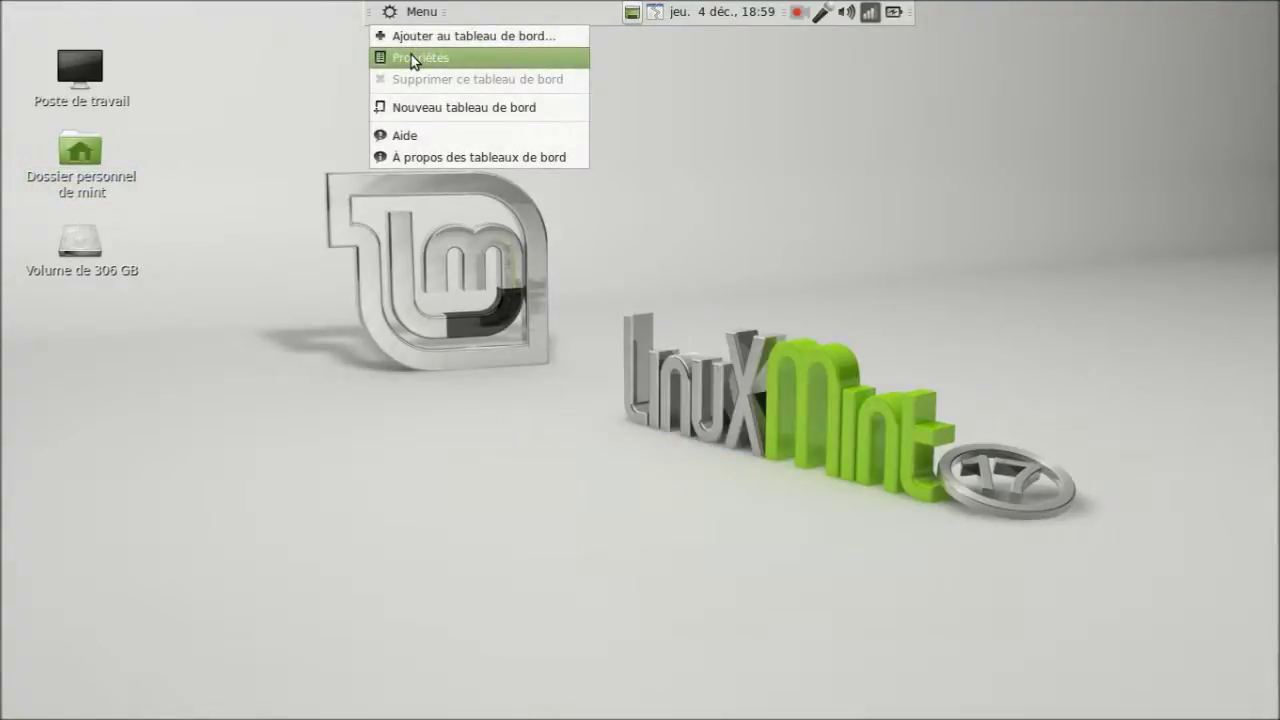
Turn on Masquer automatiquement in the desktop panel's properties and close the dialog.
{"action": "left_click", "coordinate": [414, 60]}
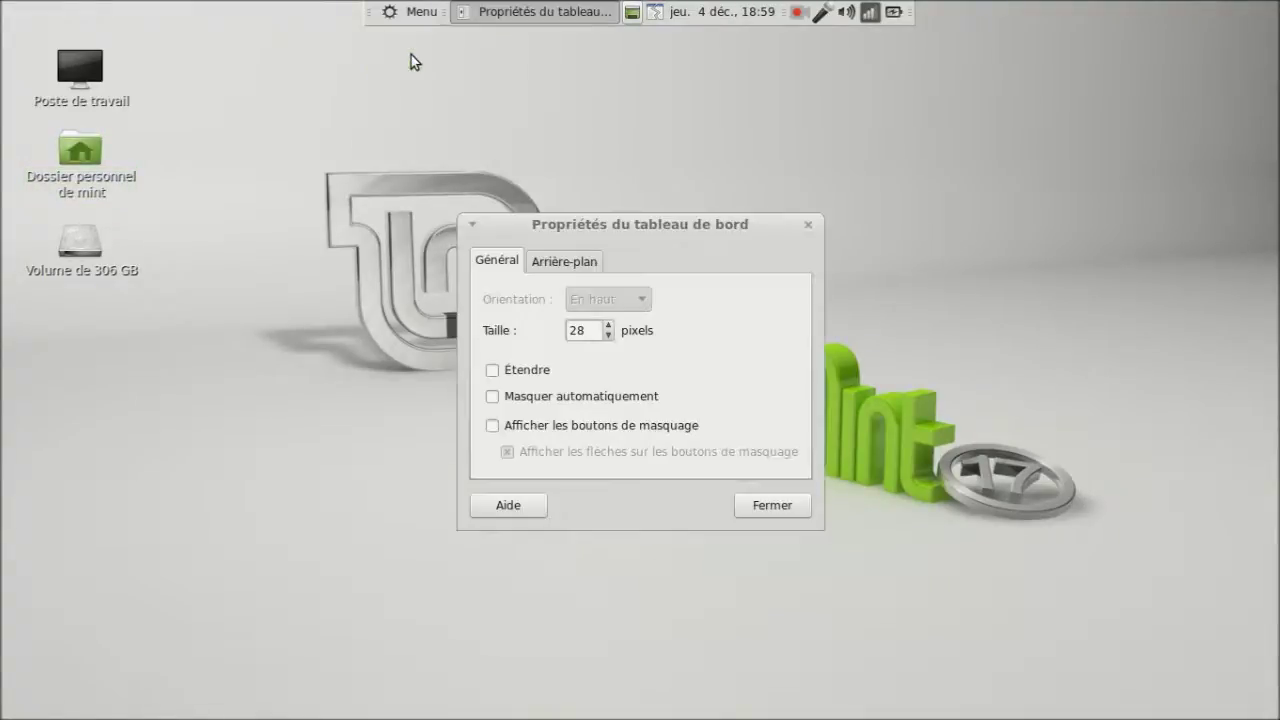
{"action": "left_click", "coordinate": [492, 397]}
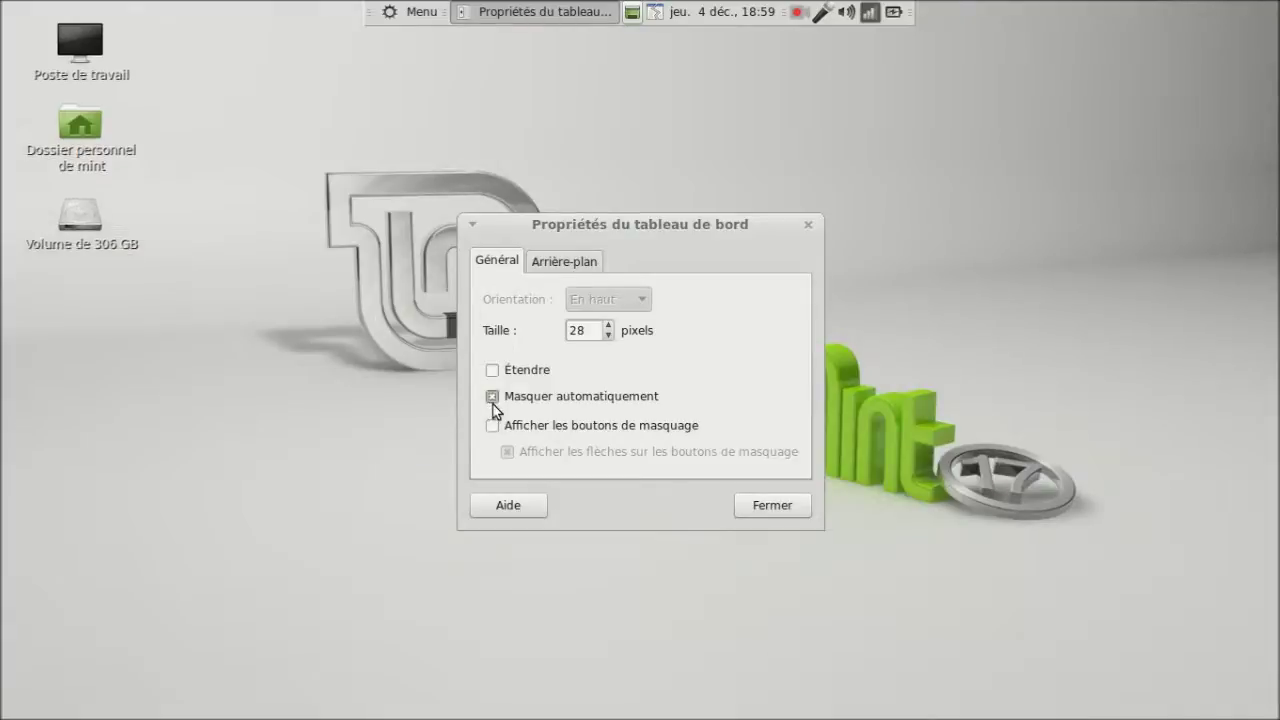
{"action": "left_click", "coordinate": [531, 110]}
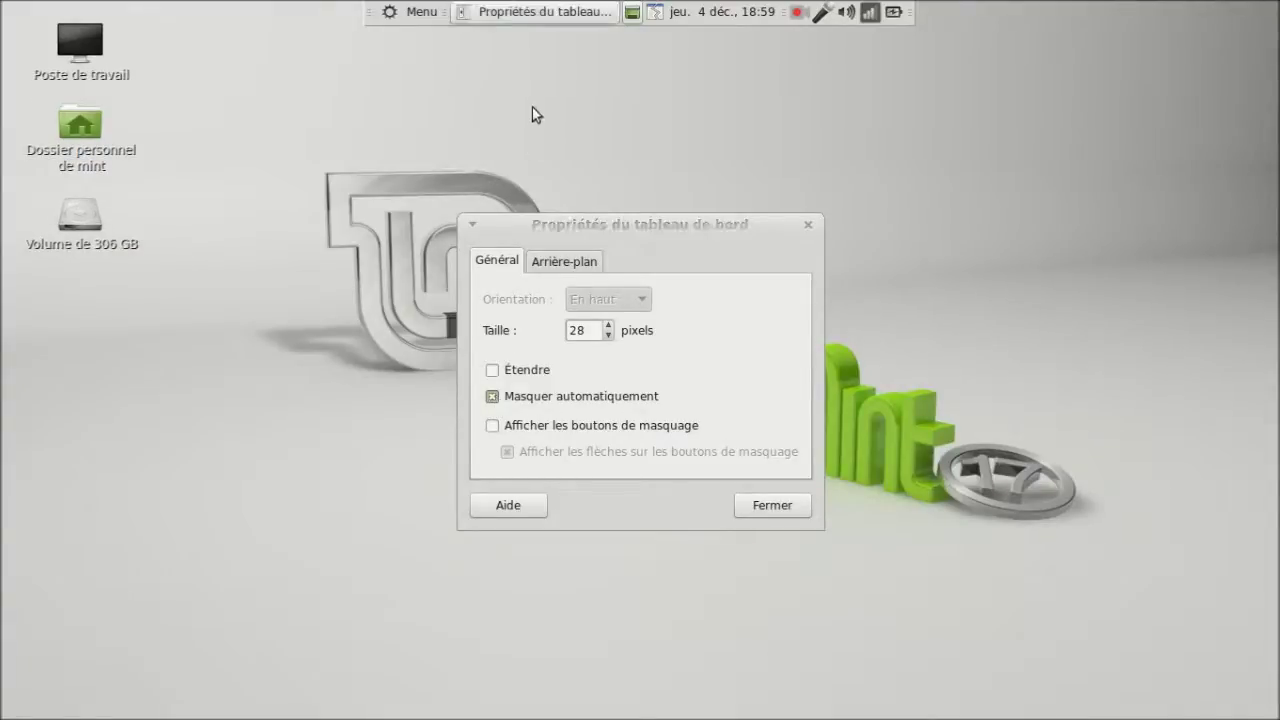
{"action": "left_click", "coordinate": [775, 506]}
Reveal the hidden panel and launch Cairo-Dock from the Outils système applications.
{"action": "mouse_move", "coordinate": [609, 4]}
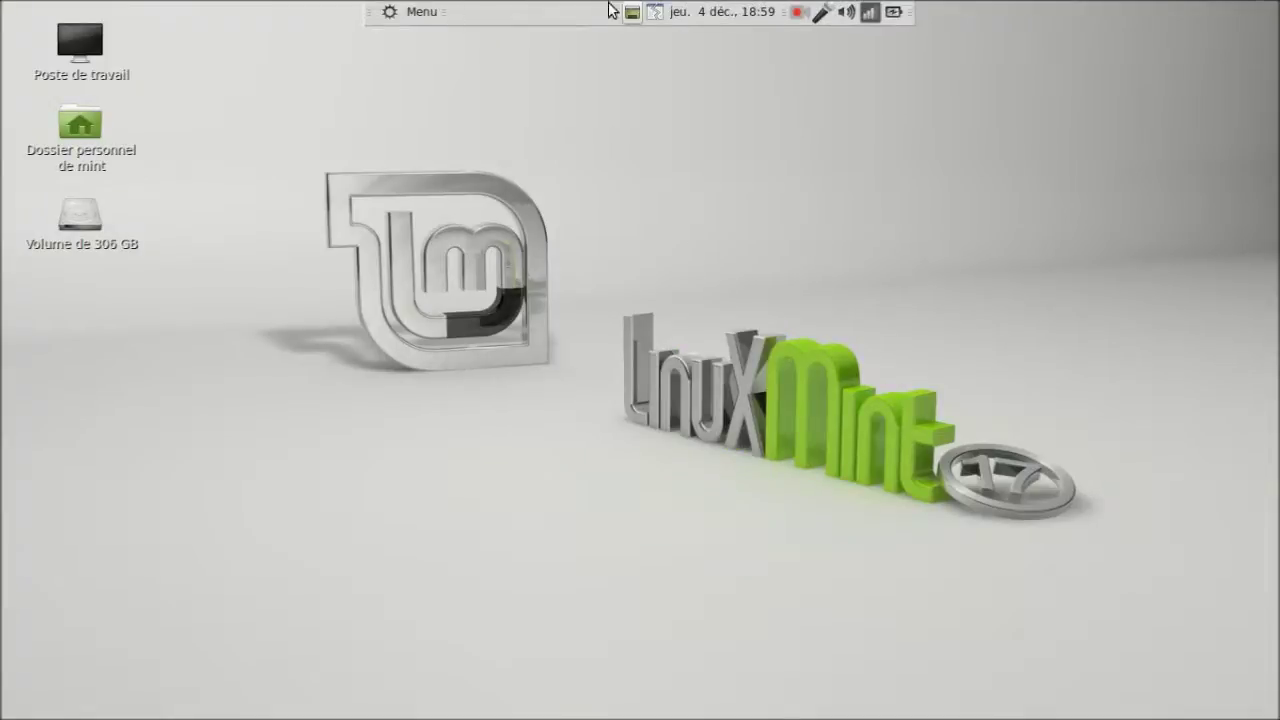
{"action": "left_click", "coordinate": [413, 17]}
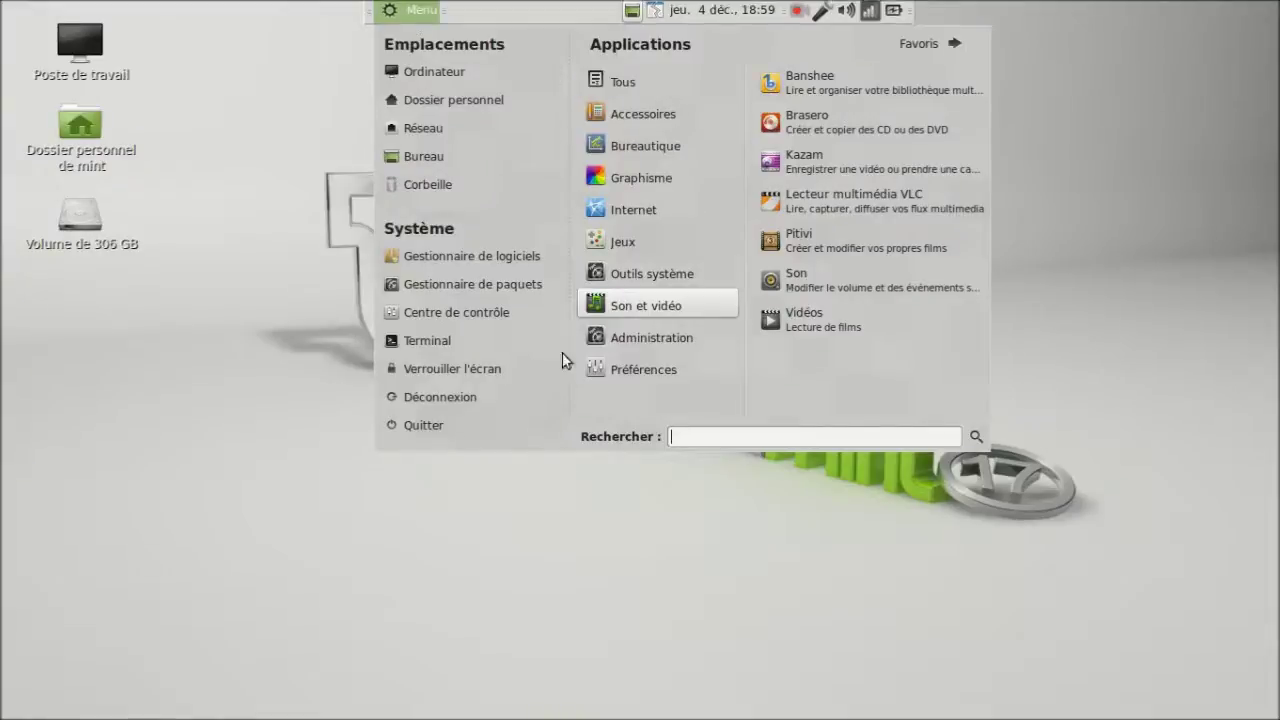
{"action": "mouse_move", "coordinate": [617, 251]}
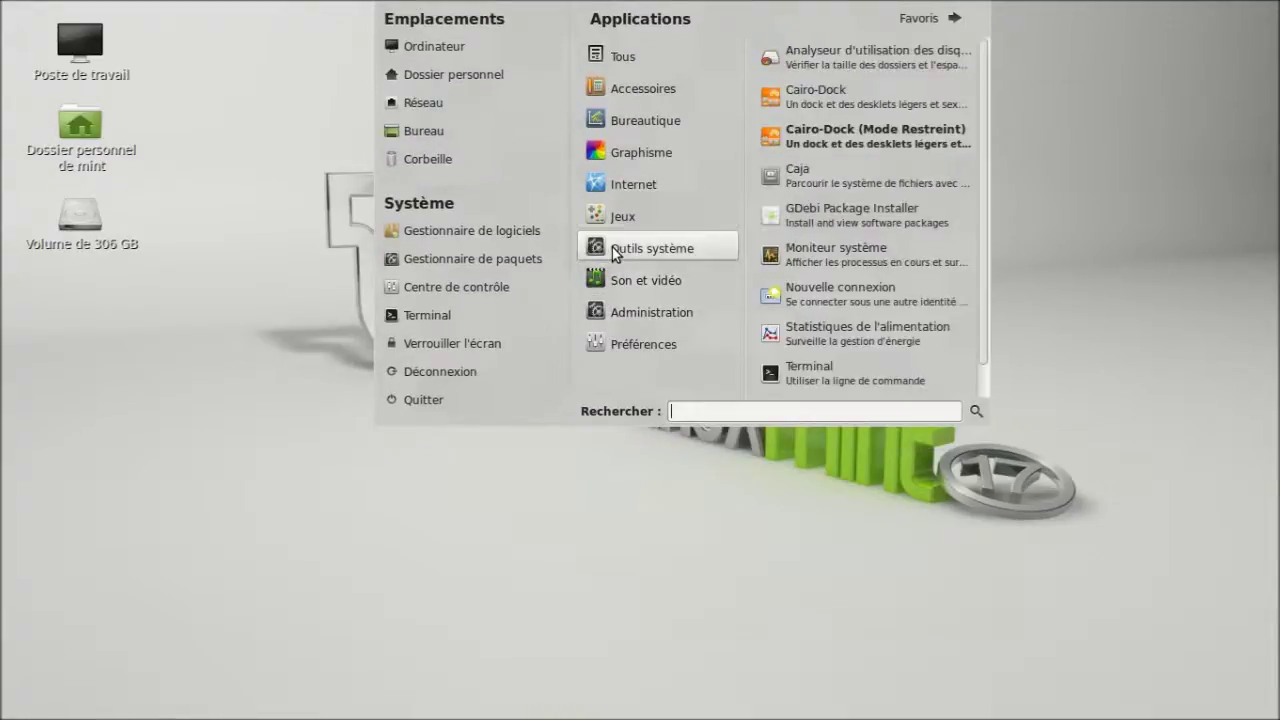
{"action": "left_click", "coordinate": [795, 101]}
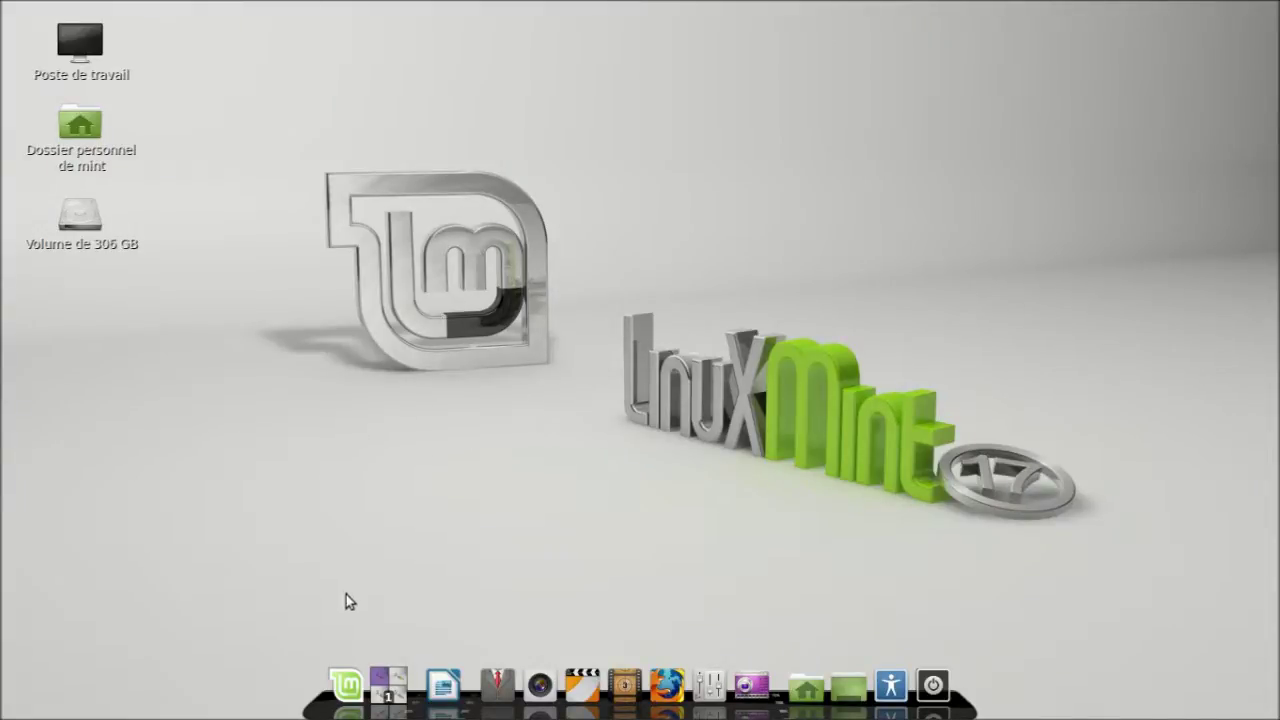
Browse the application categories offered by the dock and open the LibreOffice start centre from Office.
{"action": "left_click", "coordinate": [347, 685]}
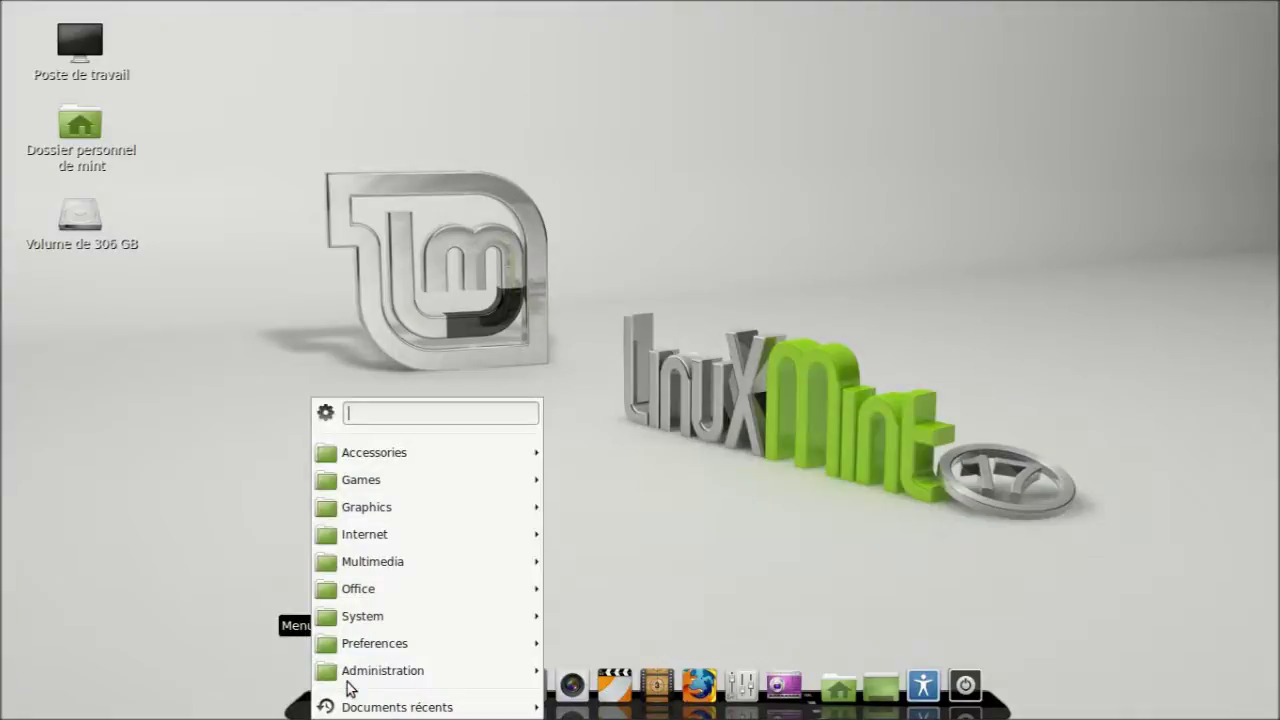
{"action": "mouse_move", "coordinate": [385, 447]}
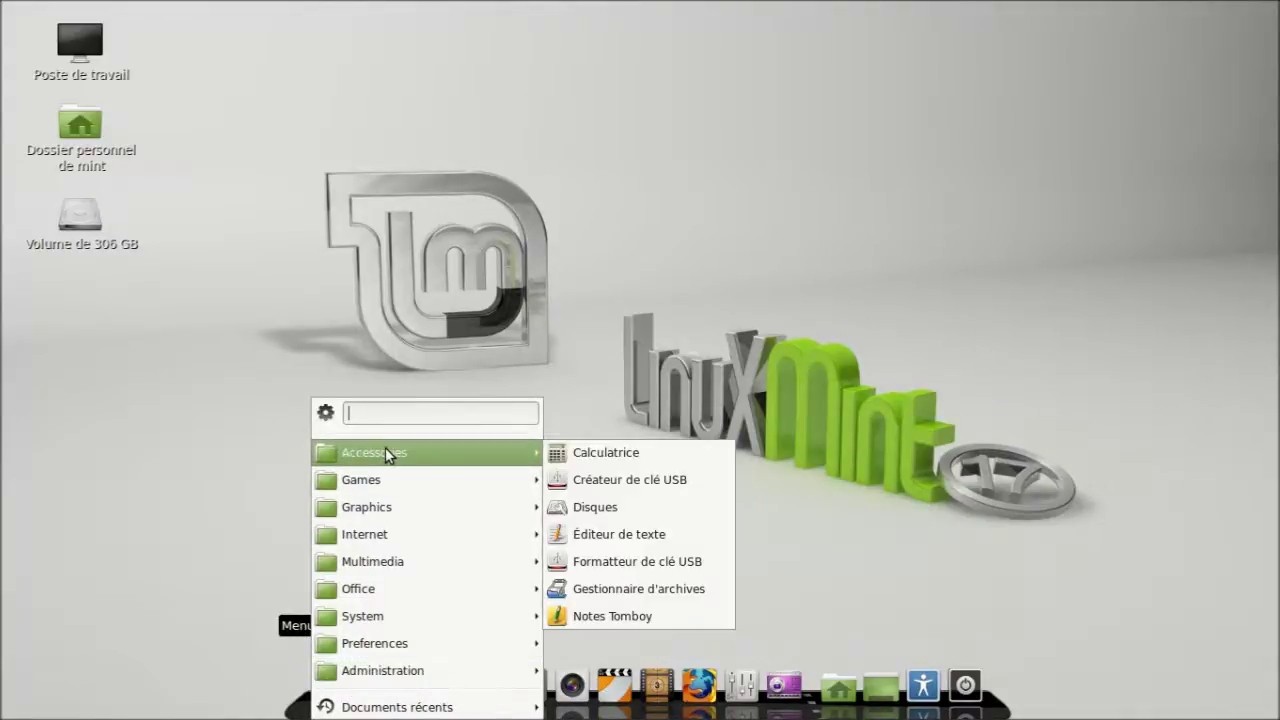
{"action": "mouse_move", "coordinate": [540, 482]}
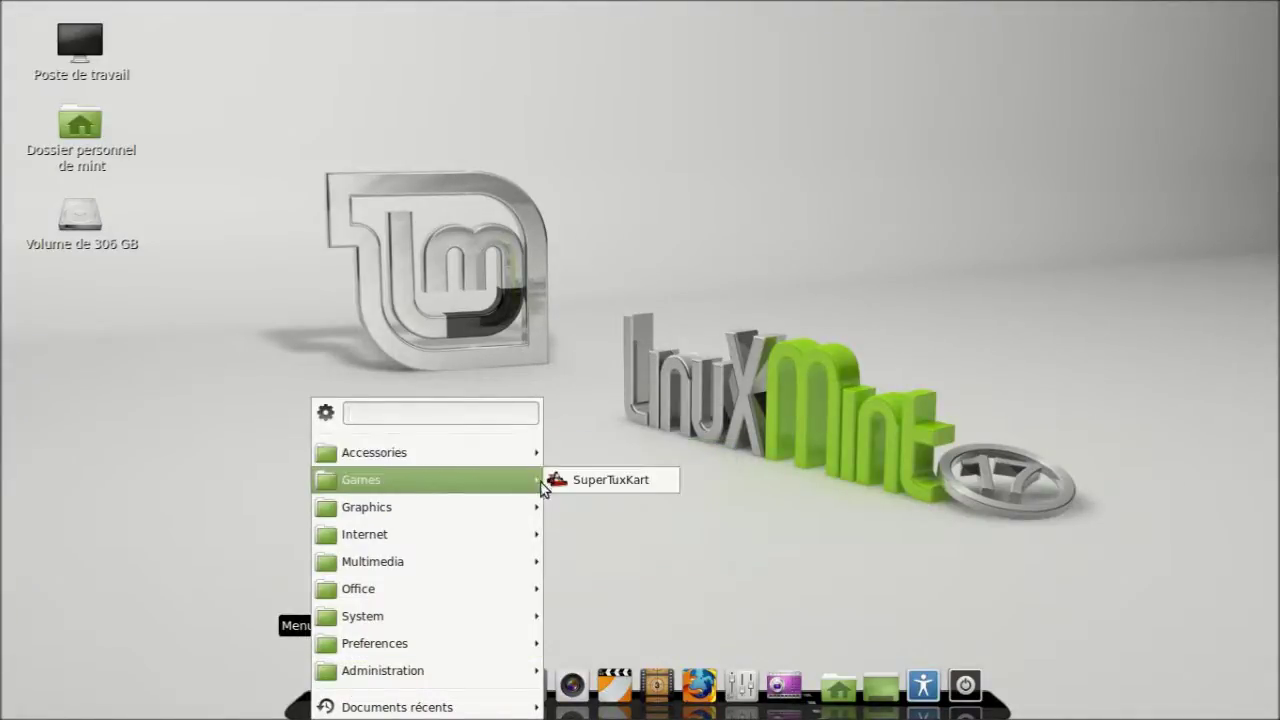
{"action": "mouse_move", "coordinate": [536, 516]}
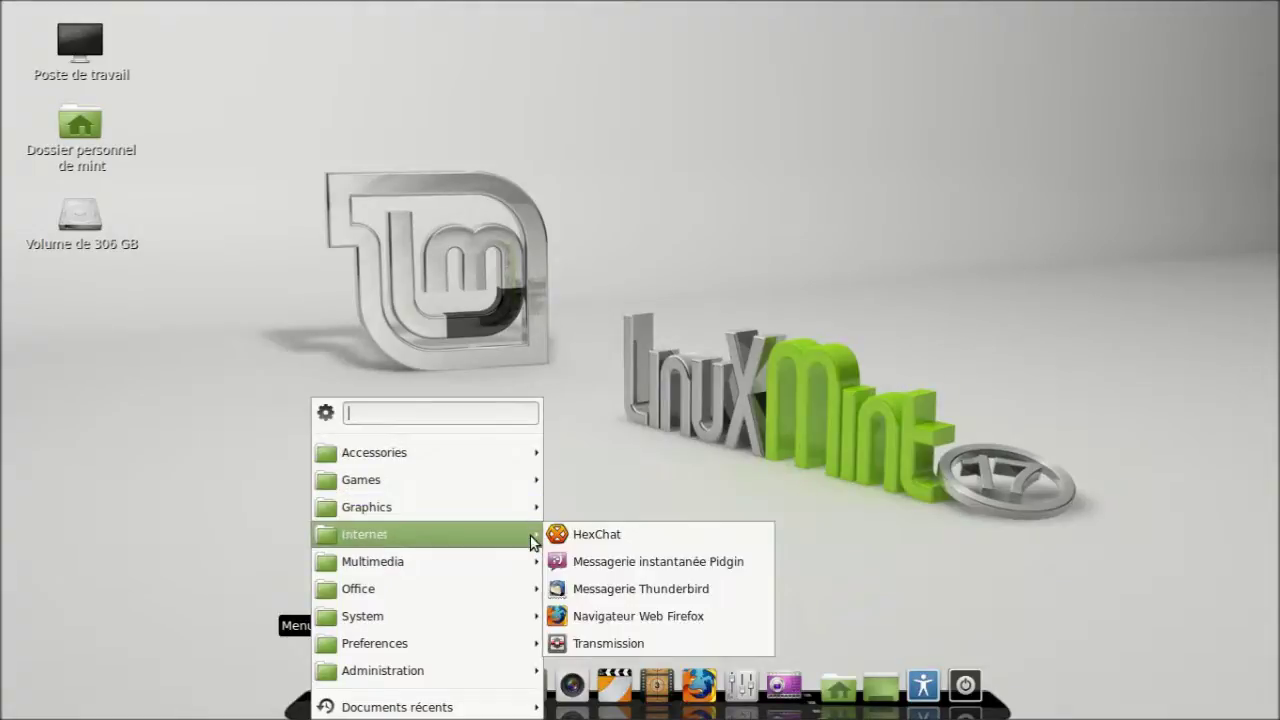
{"action": "mouse_move", "coordinate": [527, 598]}
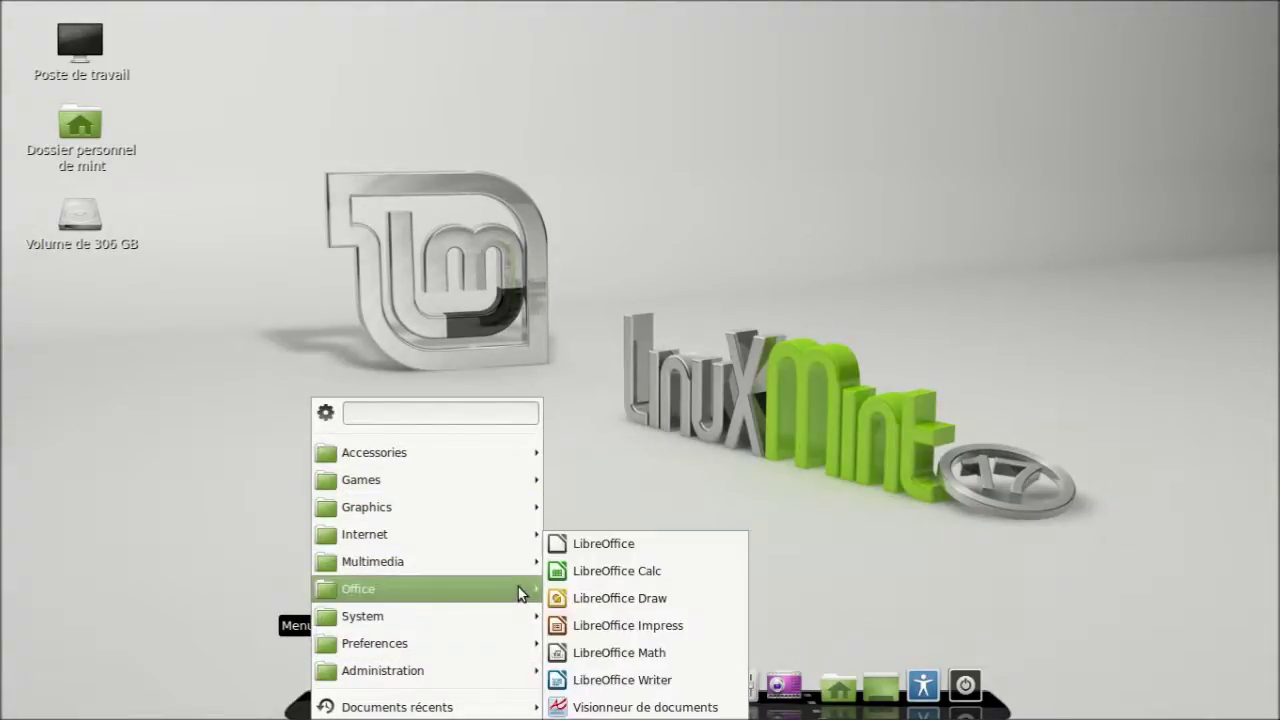
{"action": "left_click", "coordinate": [598, 542]}
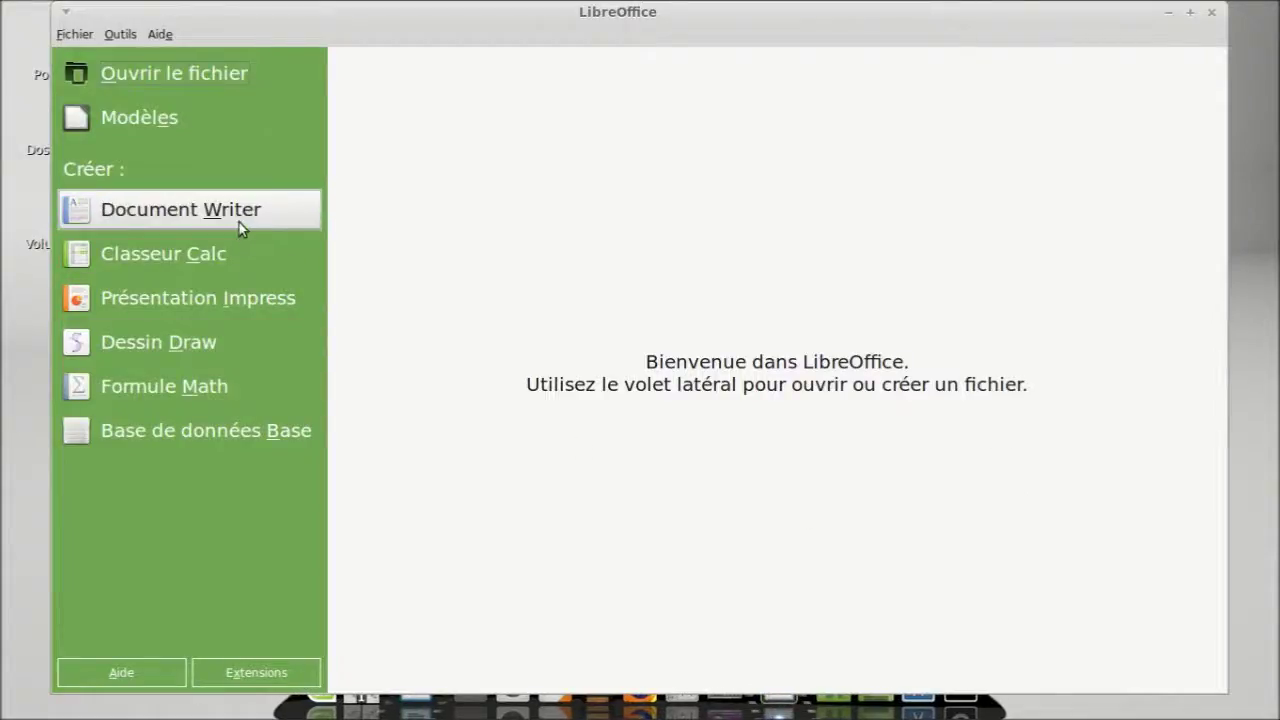
View a blank Writer document and a blank Draw drawing in turn, and close LibreOffice.
{"action": "left_click", "coordinate": [236, 216]}
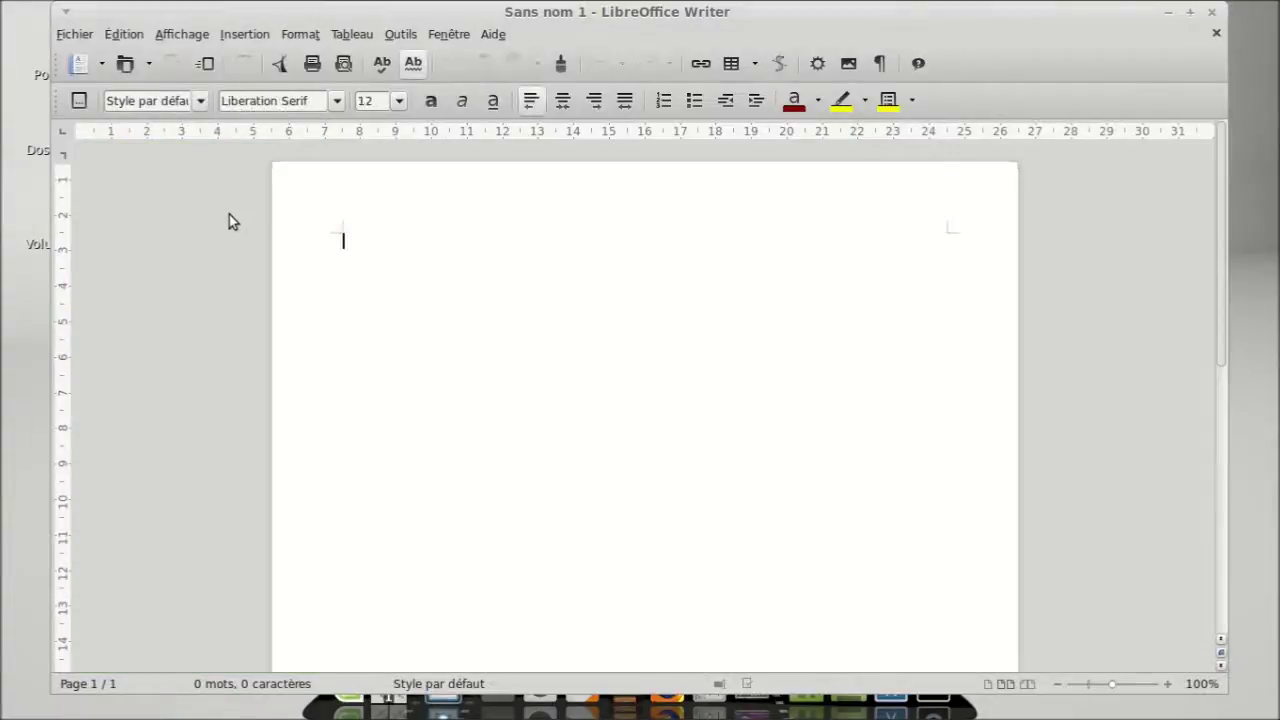
{"action": "left_click", "coordinate": [1216, 33]}
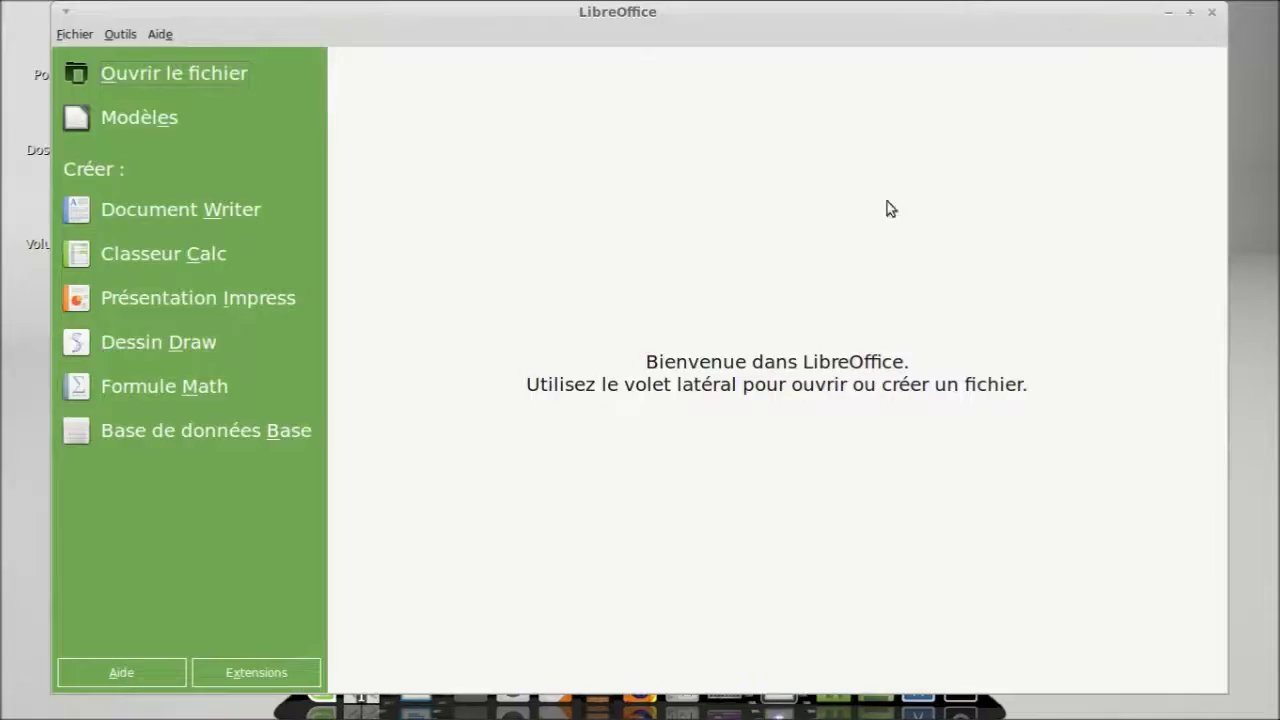
{"action": "left_click", "coordinate": [164, 352]}
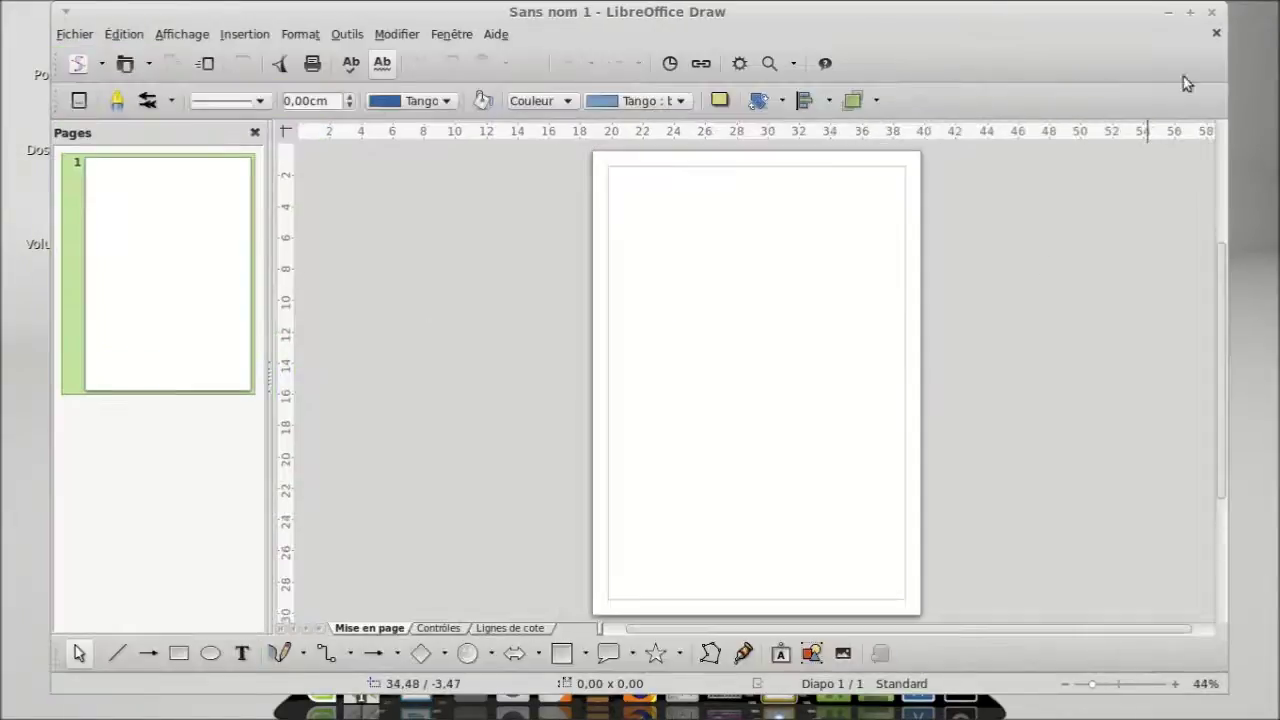
{"action": "left_click", "coordinate": [1212, 14]}
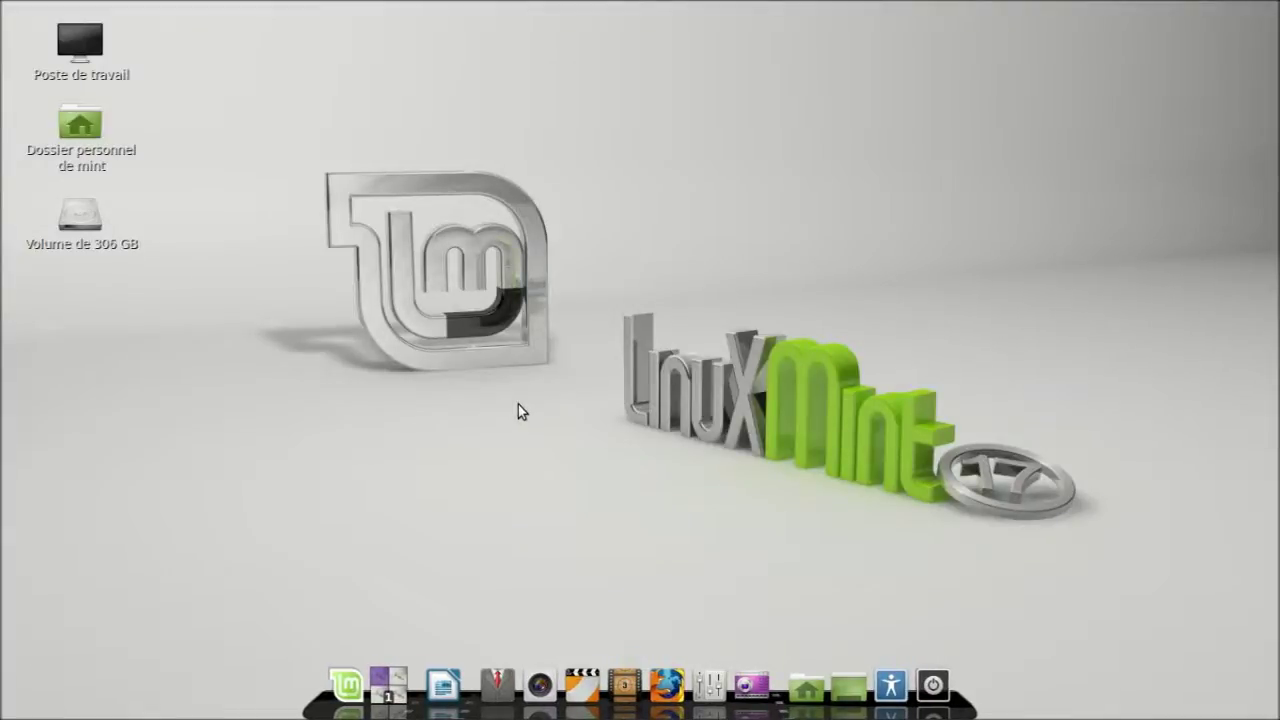
Browse the Internet and Multimedia categories of the dock's application menu and dismiss the menu.
{"action": "left_click", "coordinate": [346, 680]}
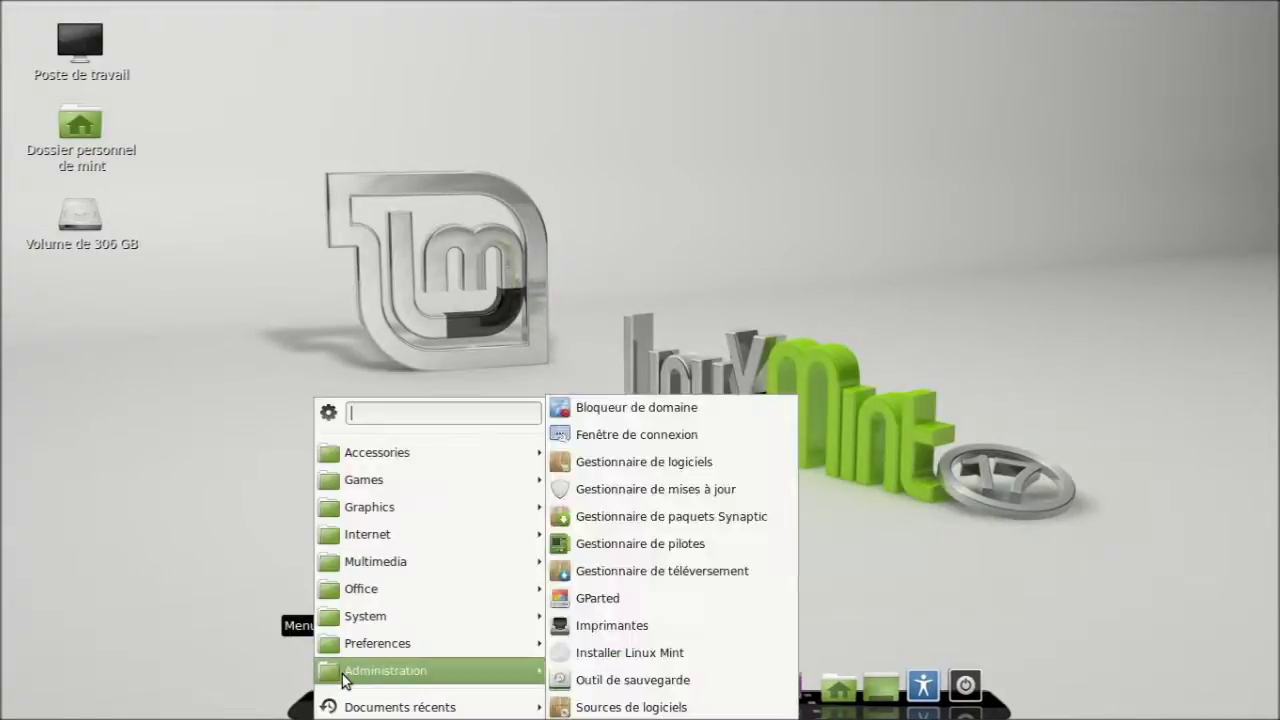
{"action": "mouse_move", "coordinate": [383, 570]}
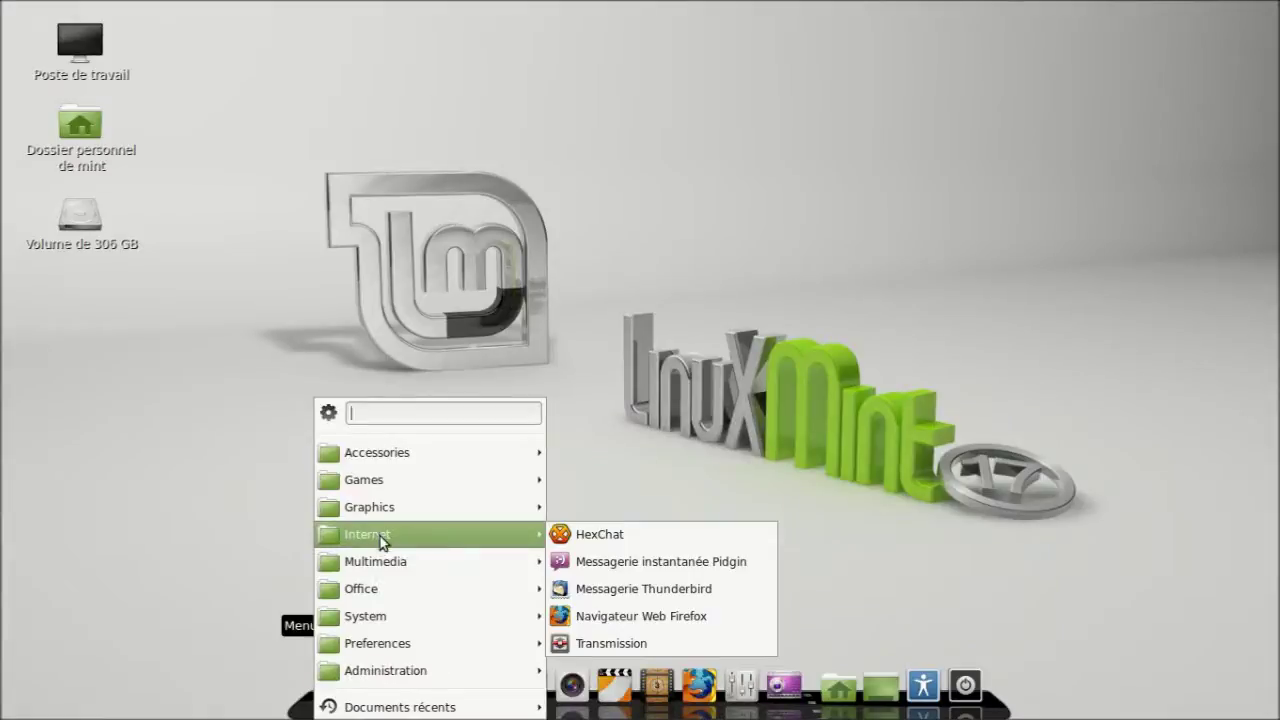
{"action": "mouse_move", "coordinate": [447, 548]}
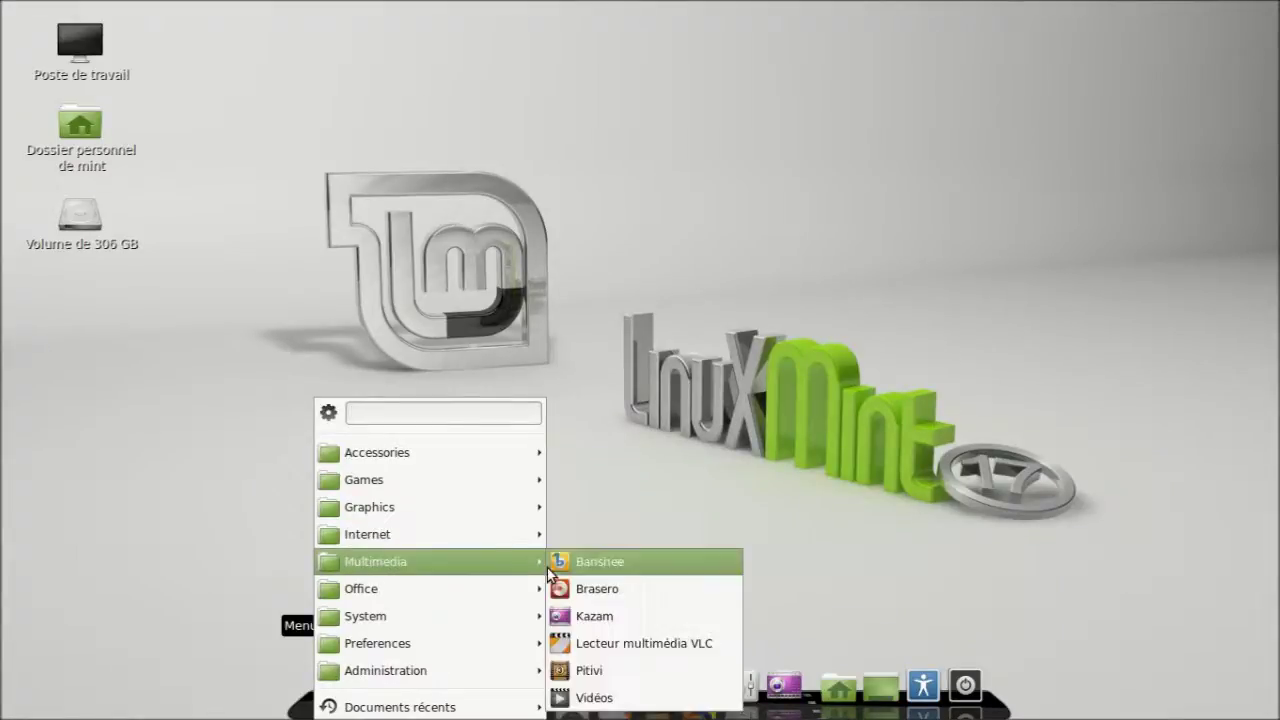
{"action": "left_click", "coordinate": [603, 492]}
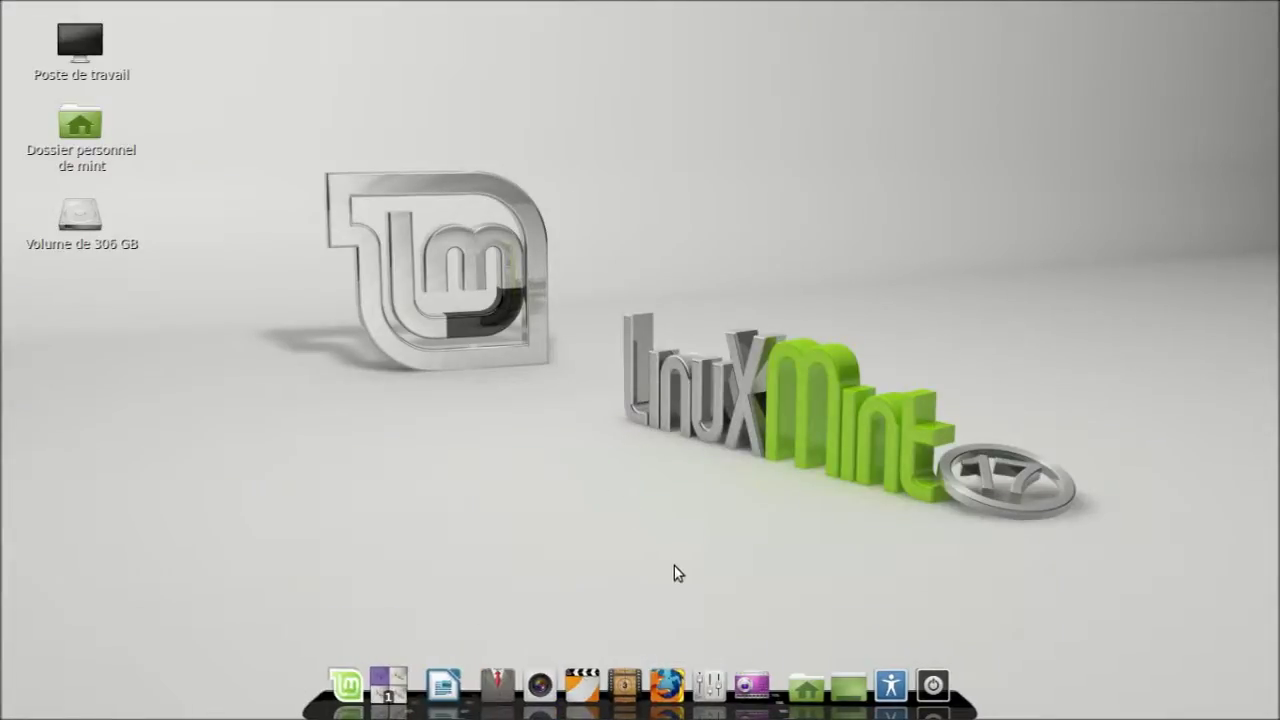
Open Firefox, go from the Linux Mint start page to the Gmail sign-in form, and close the browser.
{"action": "left_click", "coordinate": [666, 680]}
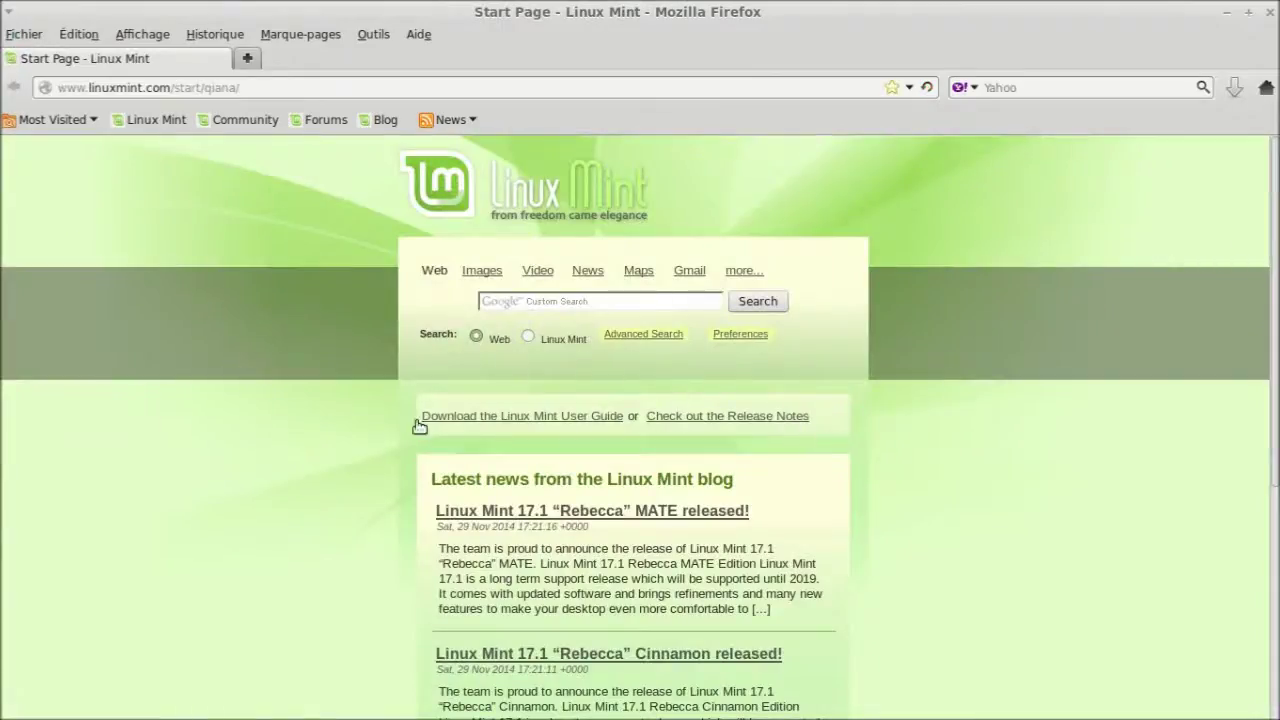
{"action": "left_click", "coordinate": [693, 272]}
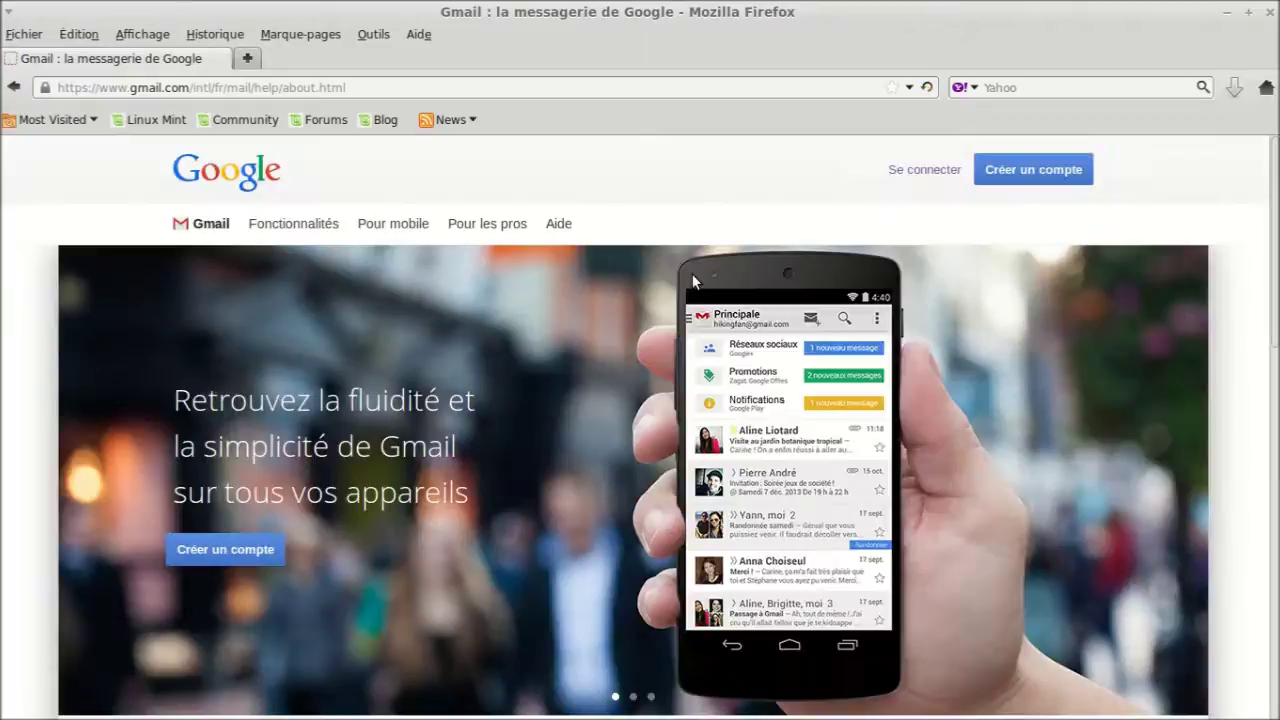
{"action": "left_click", "coordinate": [924, 172]}
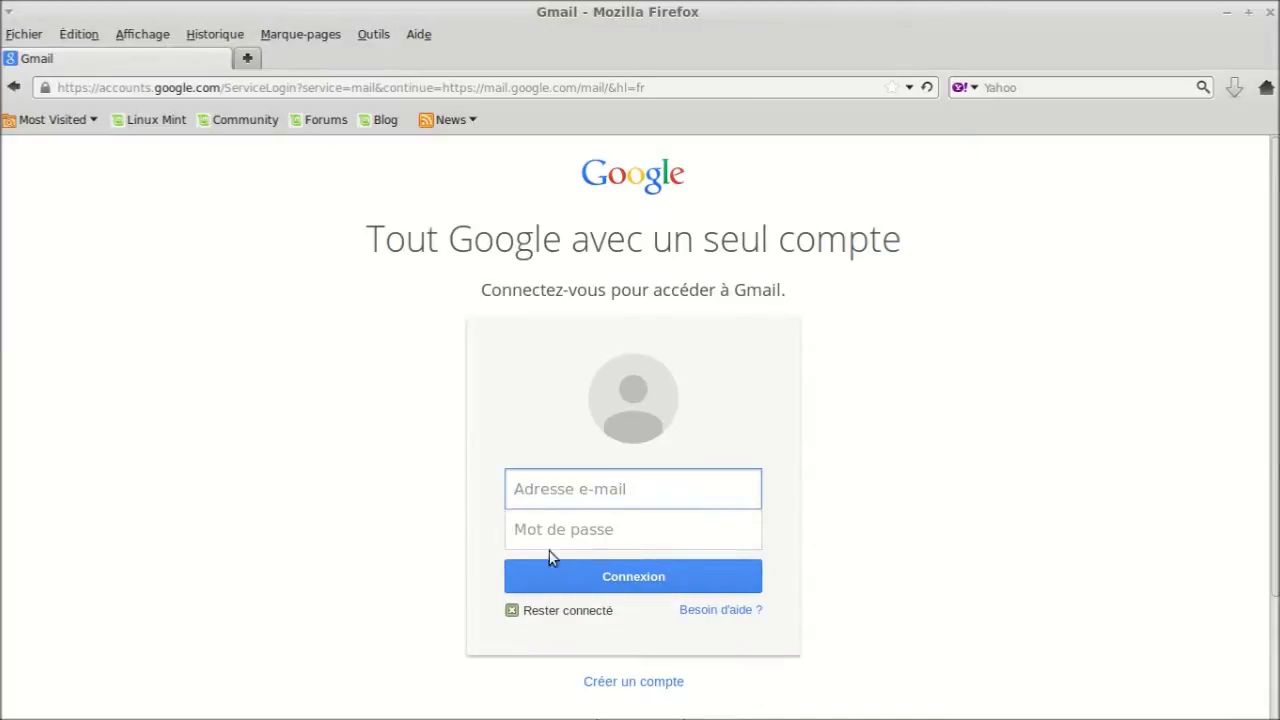
{"action": "left_click", "coordinate": [1270, 14]}
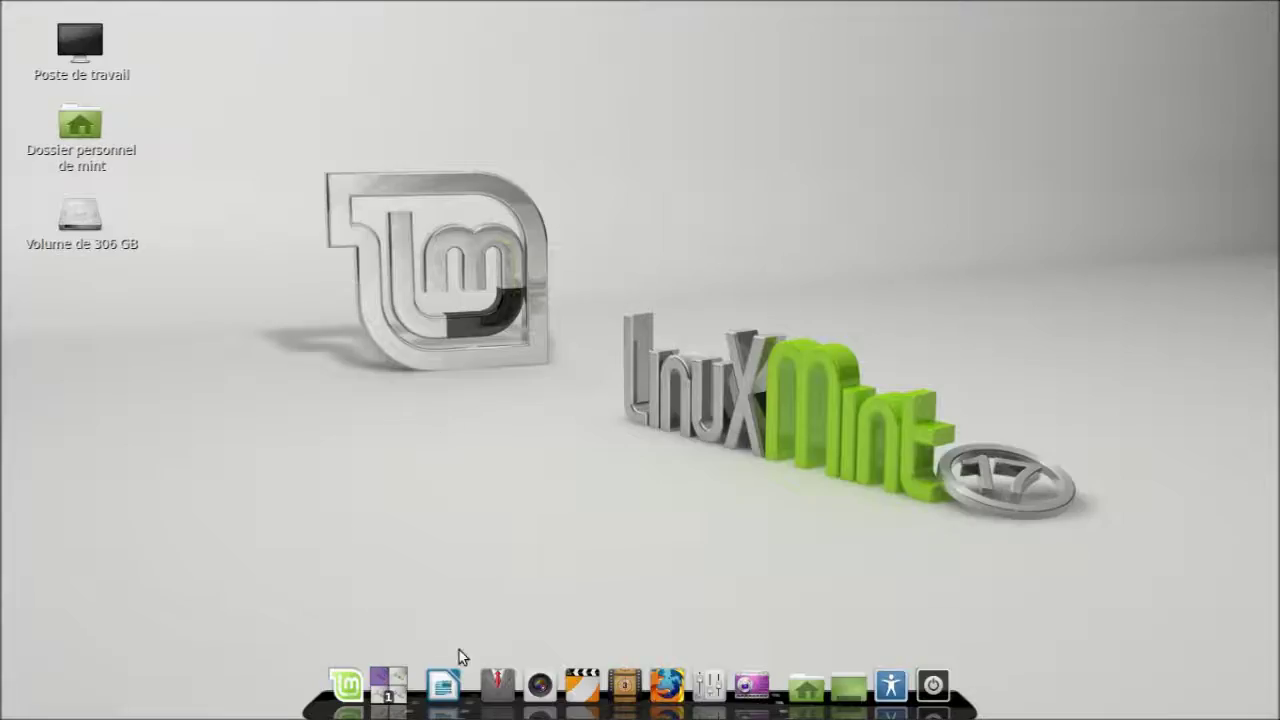
Reopen Firefox, search the web for megatibere from the start page, and open the matching YouTube channel.
{"action": "left_click", "coordinate": [662, 667]}
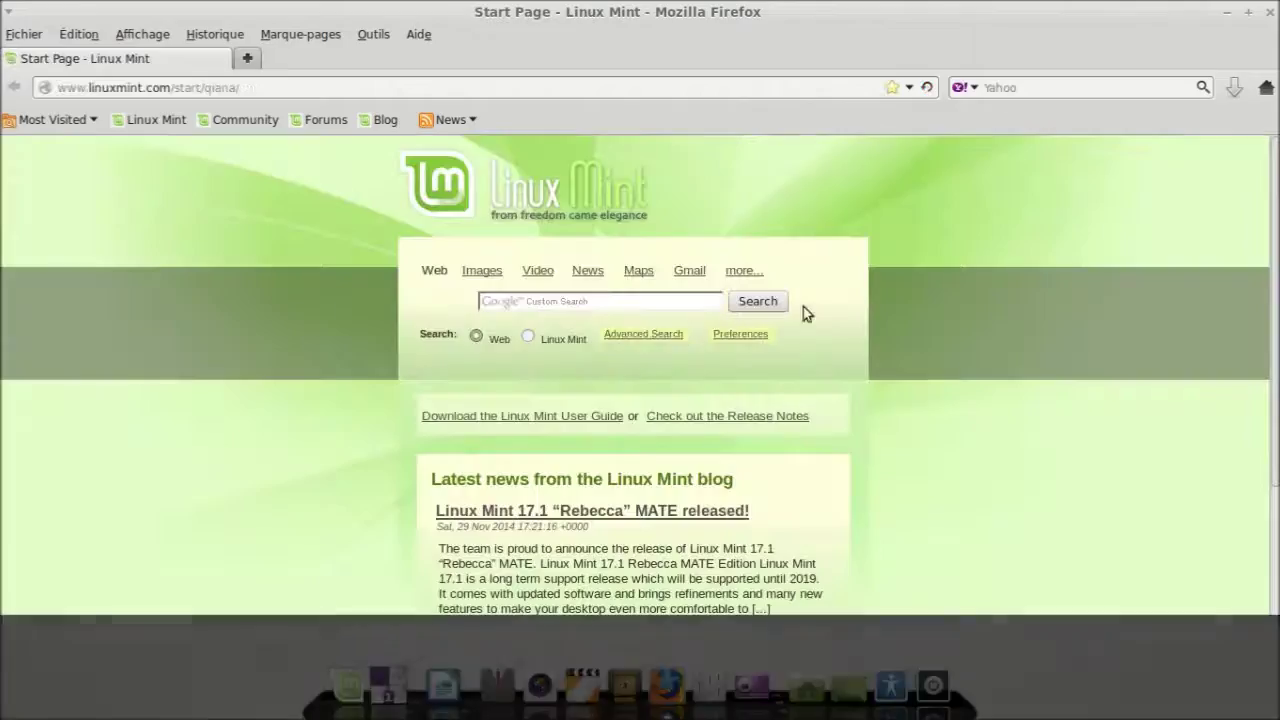
{"action": "left_click", "coordinate": [551, 302]}
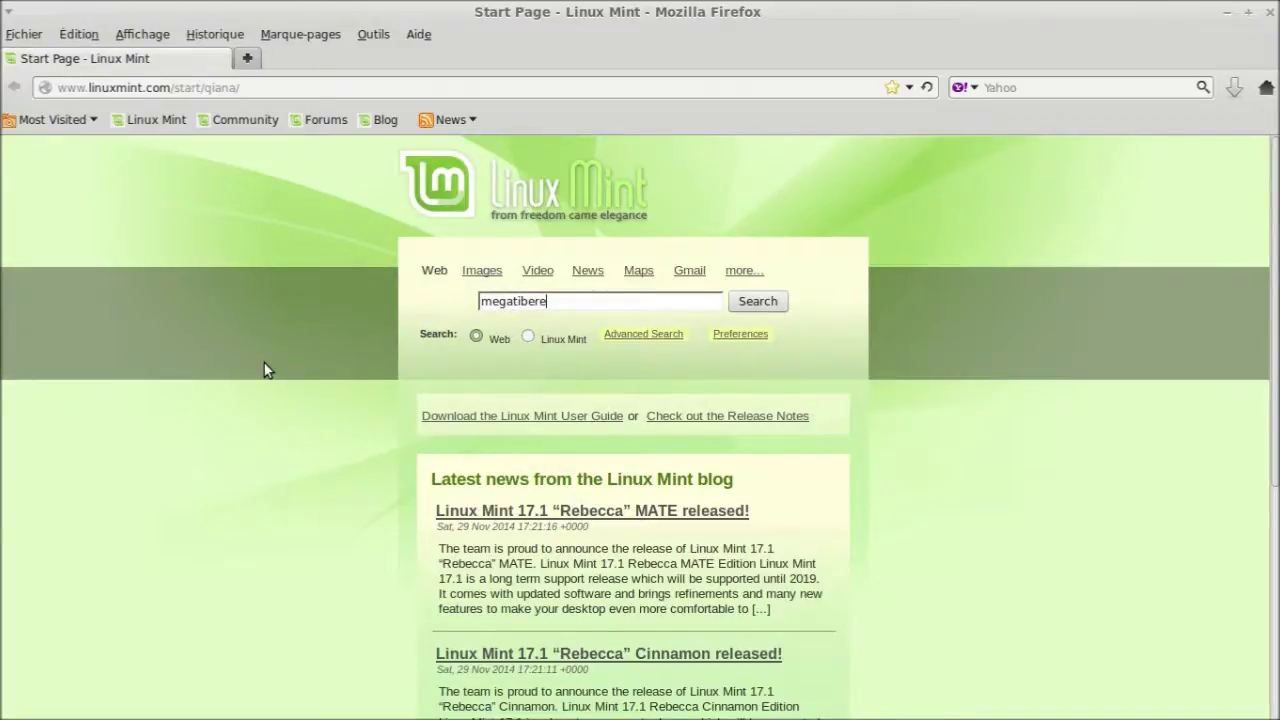
{"action": "key", "text": "Return"}
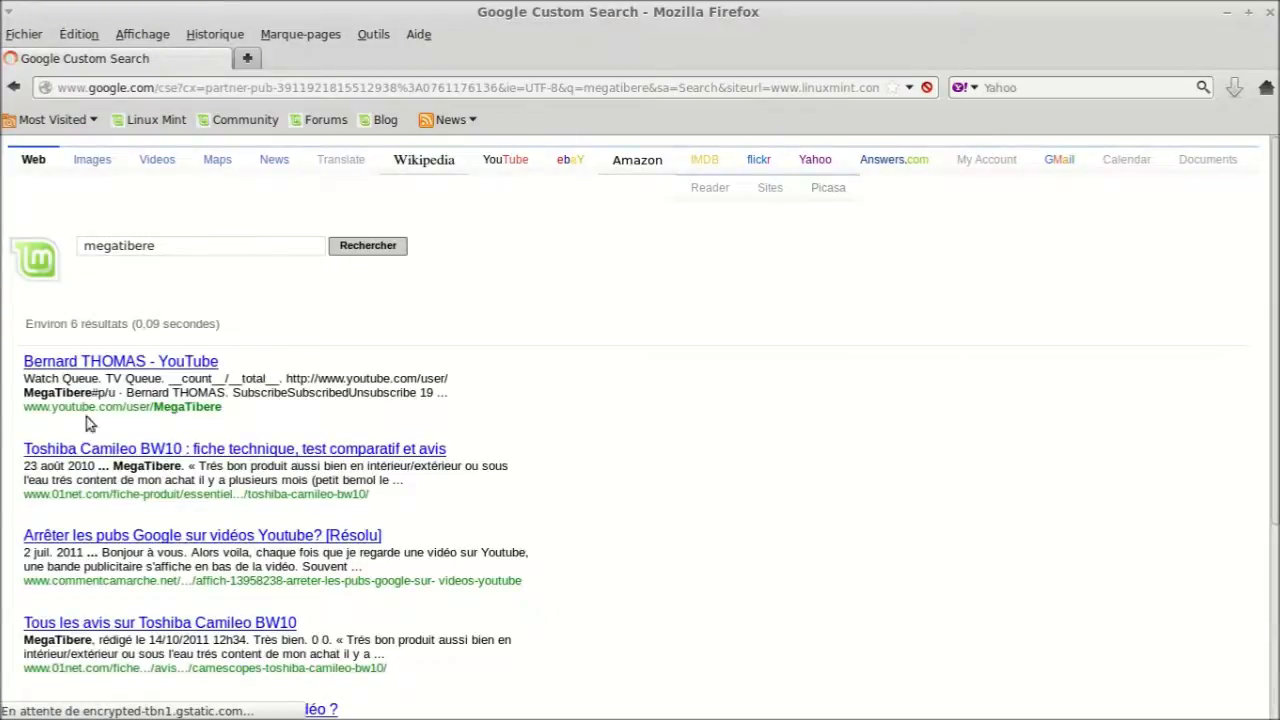
{"action": "left_click", "coordinate": [148, 364]}
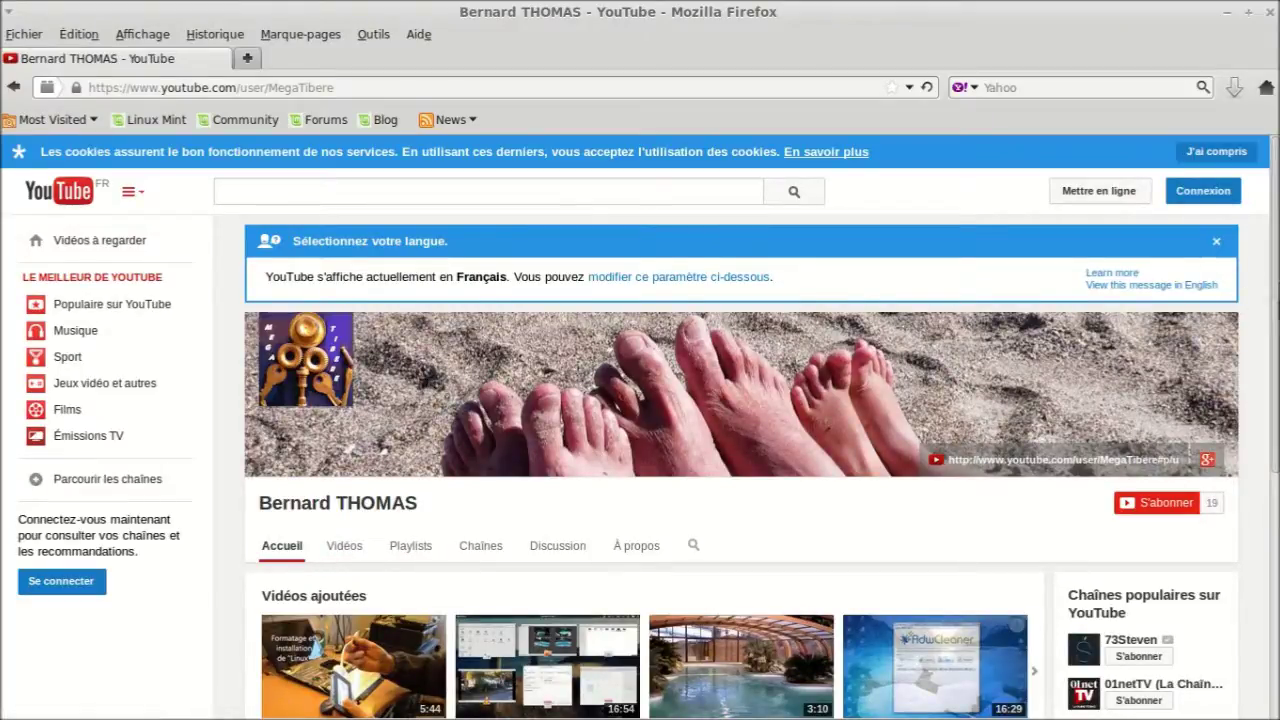
Look through the YouTube channel's Vidéos listing and close Firefox.
{"action": "scroll", "coordinate": [740, 450], "scroll_direction": "down", "scroll_amount": 3}
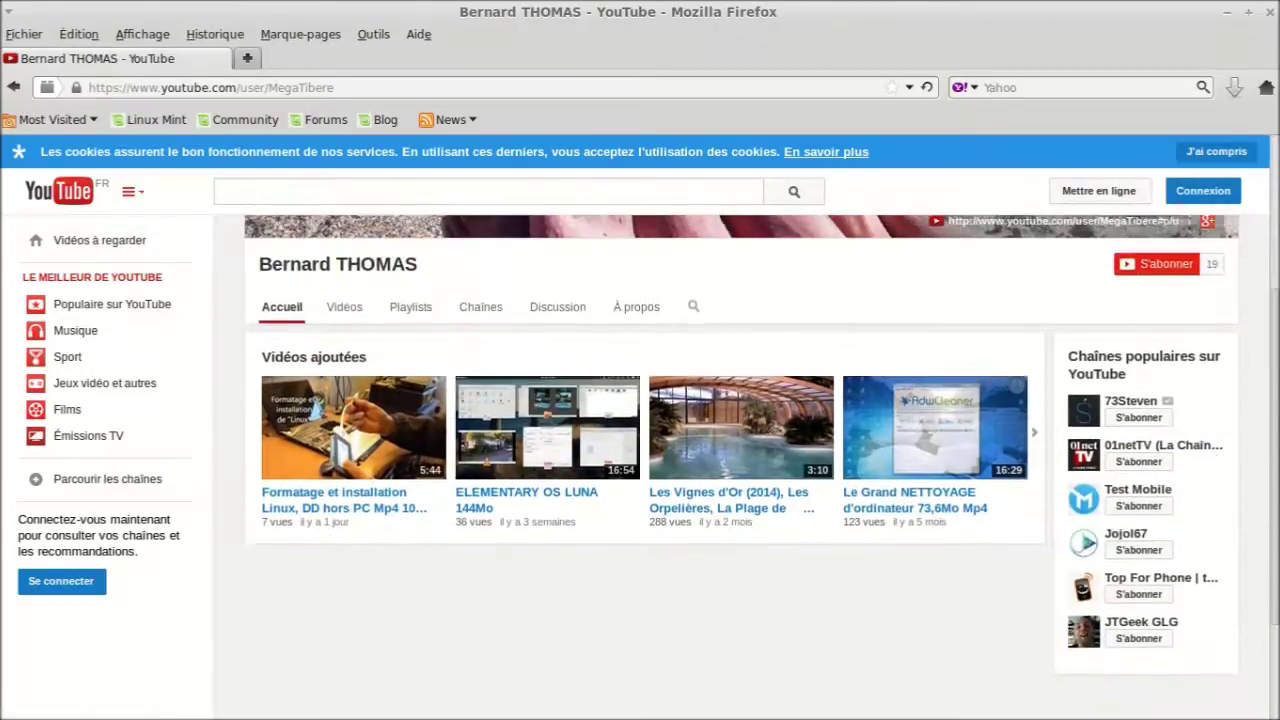
{"action": "left_click", "coordinate": [340, 317]}
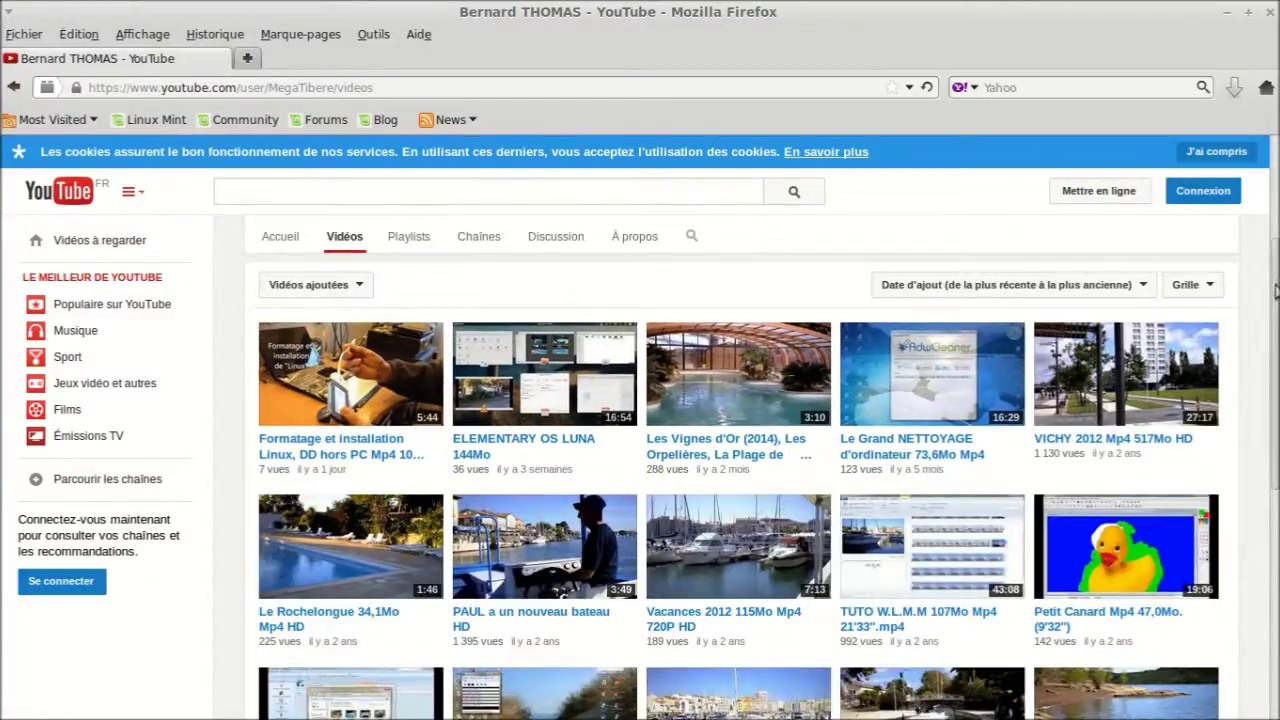
{"action": "left_click_drag", "start_coordinate": [1276, 290], "coordinate": [1252, 249]}
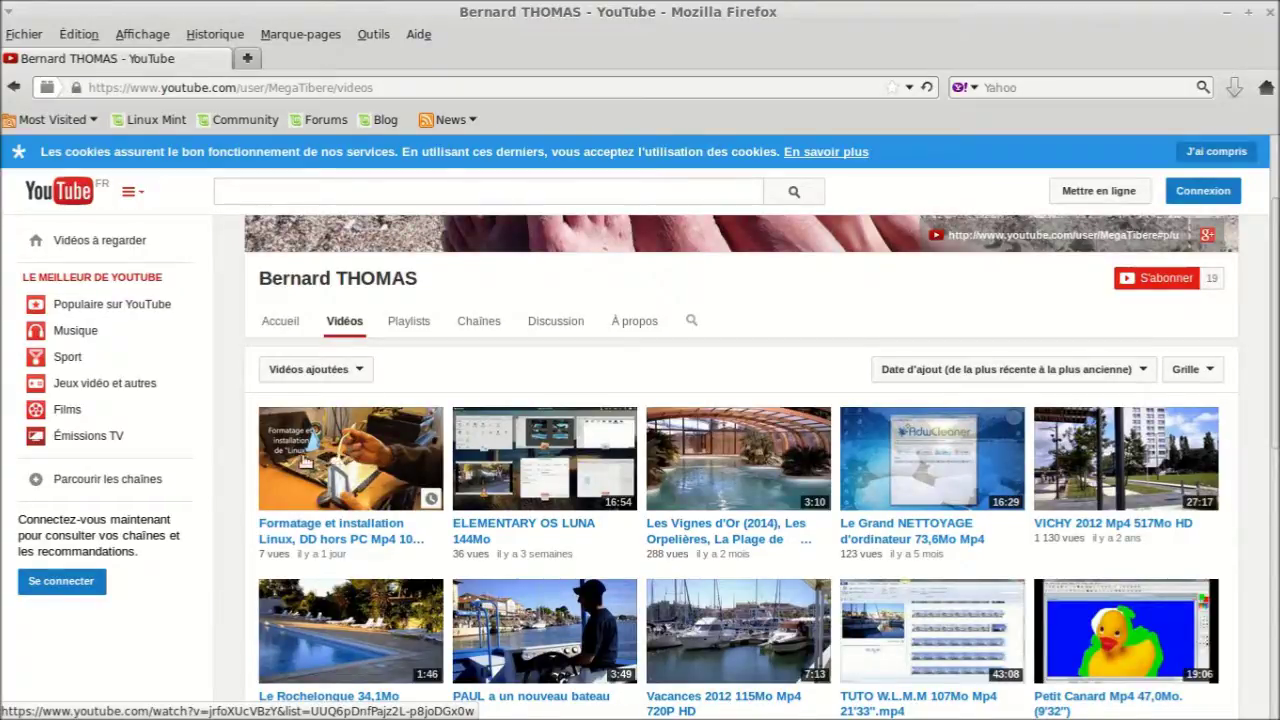
{"action": "left_click", "coordinate": [1272, 14]}
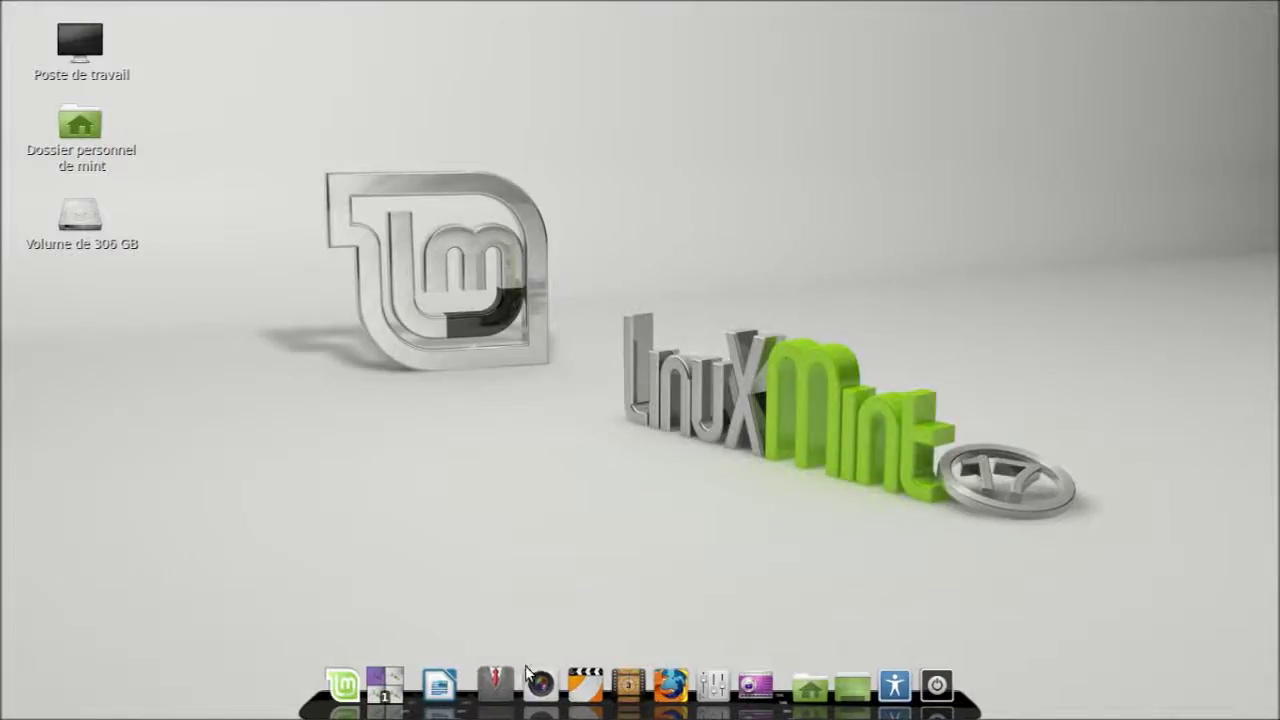
Try the dock's workspace switcher, return to Espace de travail 1, and open Calculatrice from Accessories there.
{"action": "left_click", "coordinate": [390, 685]}
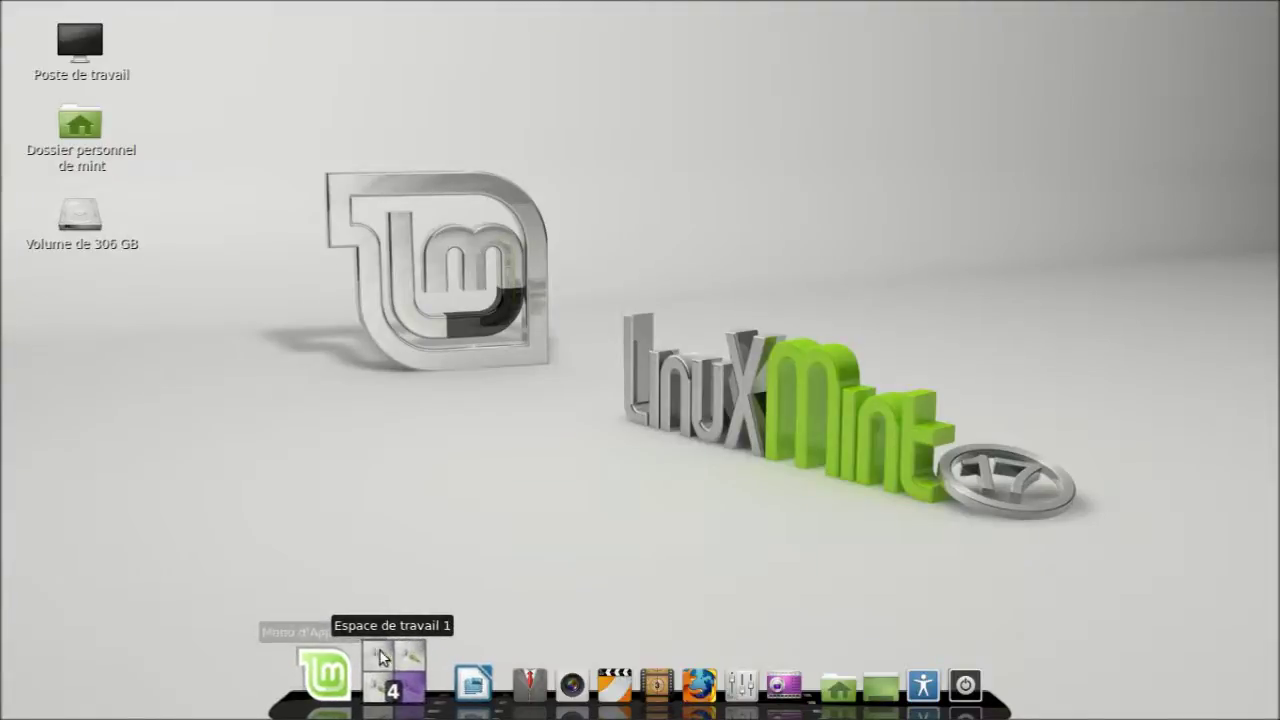
{"action": "left_click", "coordinate": [381, 656]}
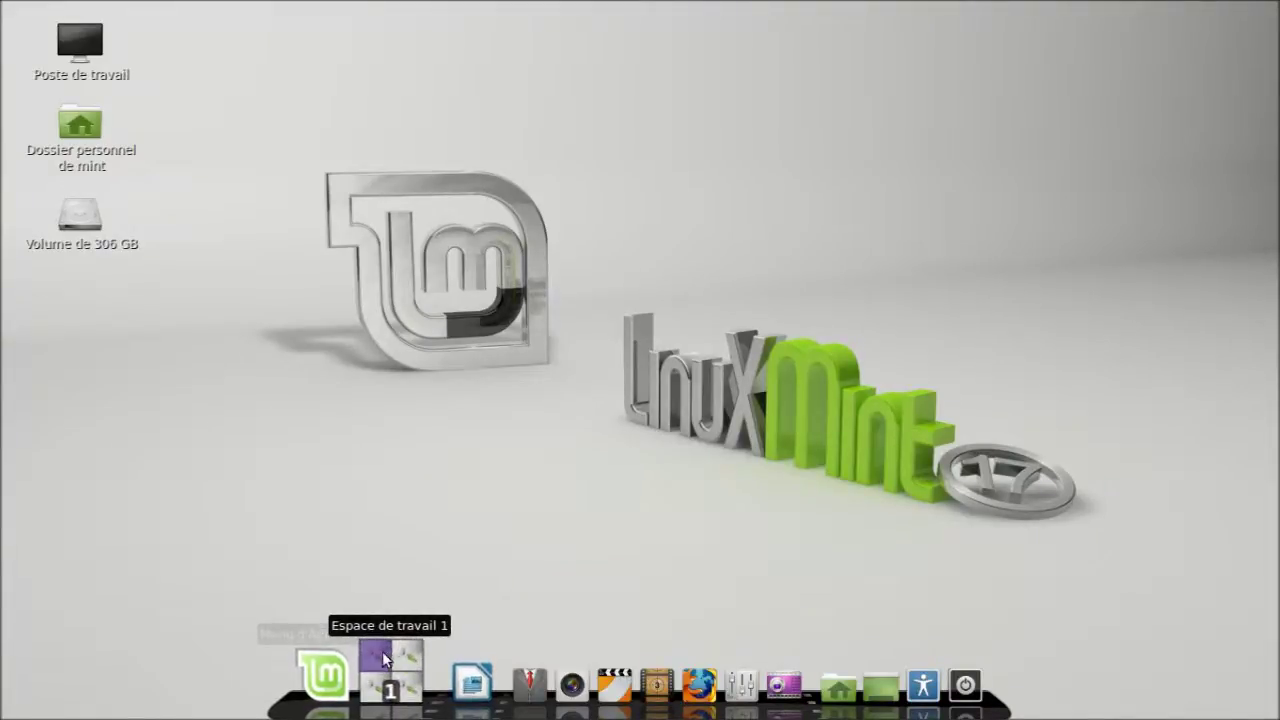
{"action": "left_click", "coordinate": [335, 678]}
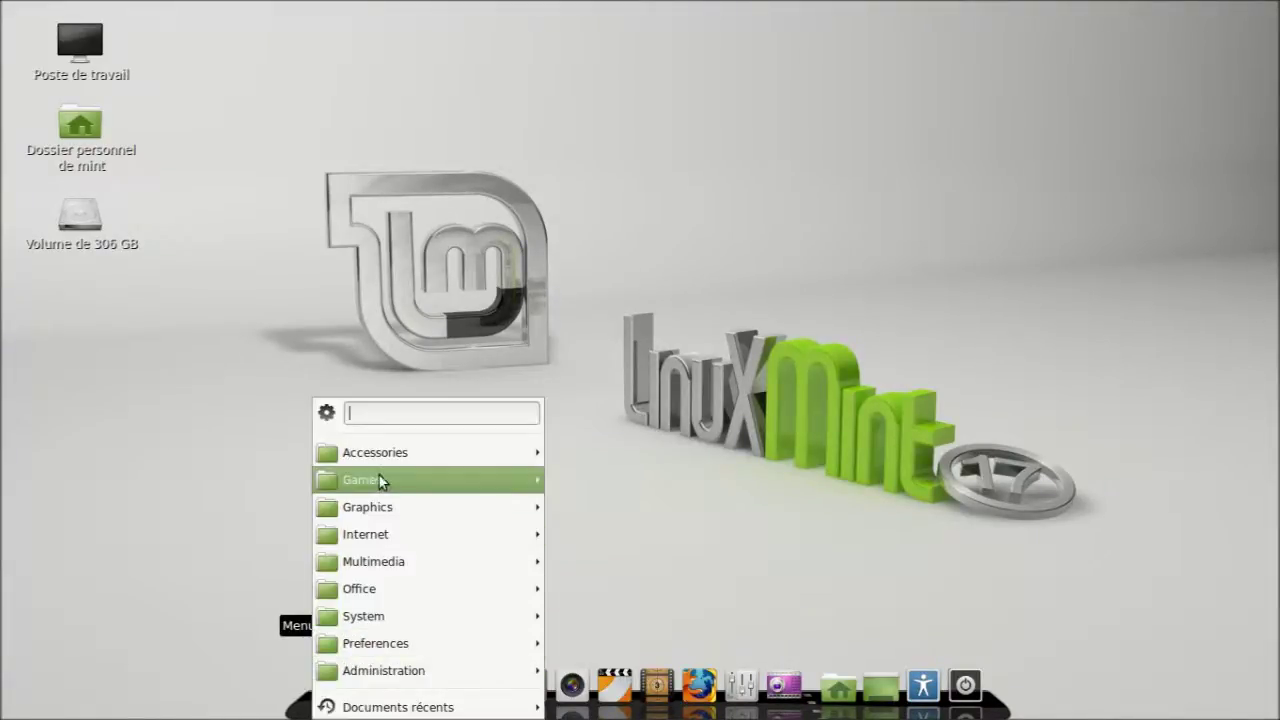
{"action": "mouse_move", "coordinate": [392, 455]}
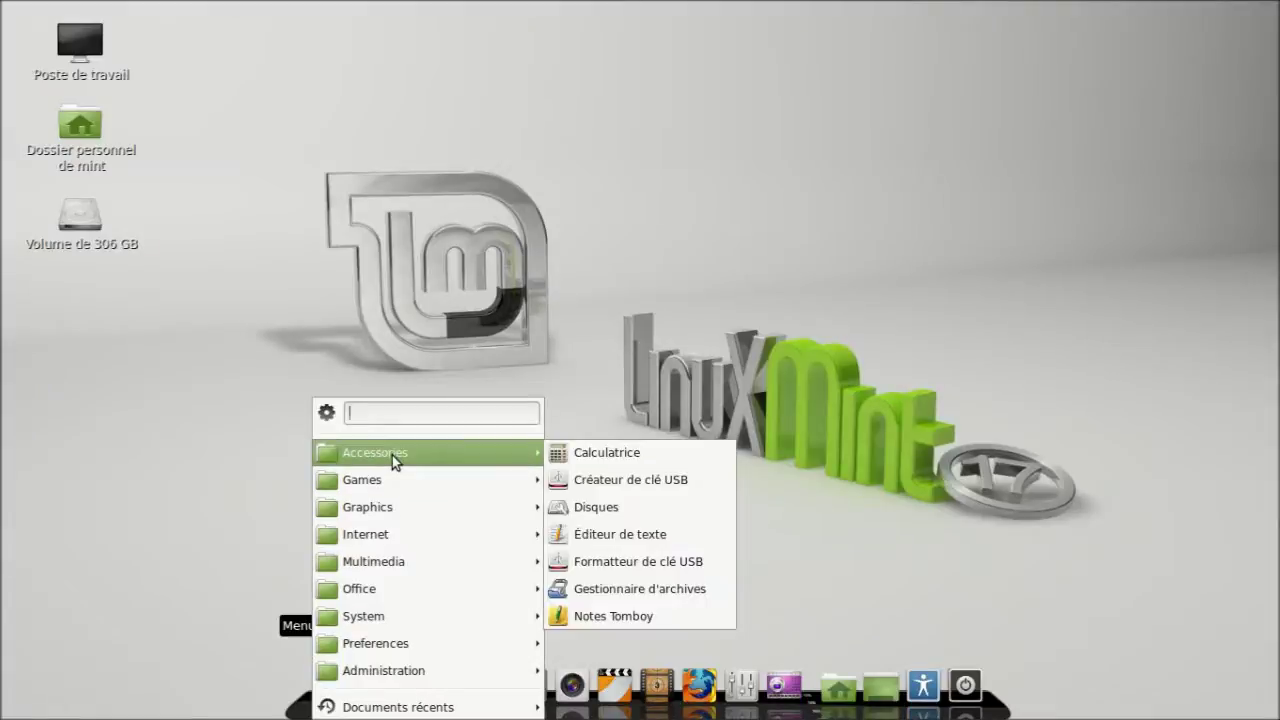
{"action": "left_click", "coordinate": [622, 458]}
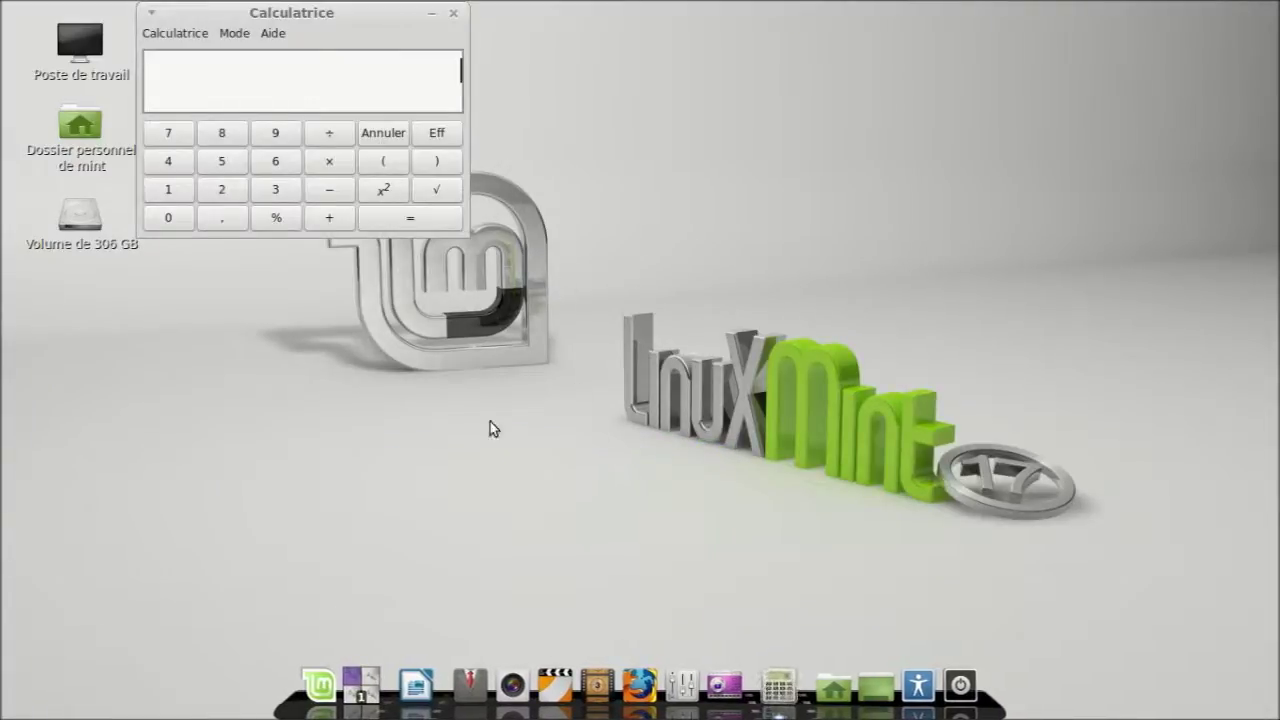
Launch the VLC media player on Espace de travail 2 and the Pitivi video editor on Espace de travail 3.
{"action": "left_click", "coordinate": [377, 662]}
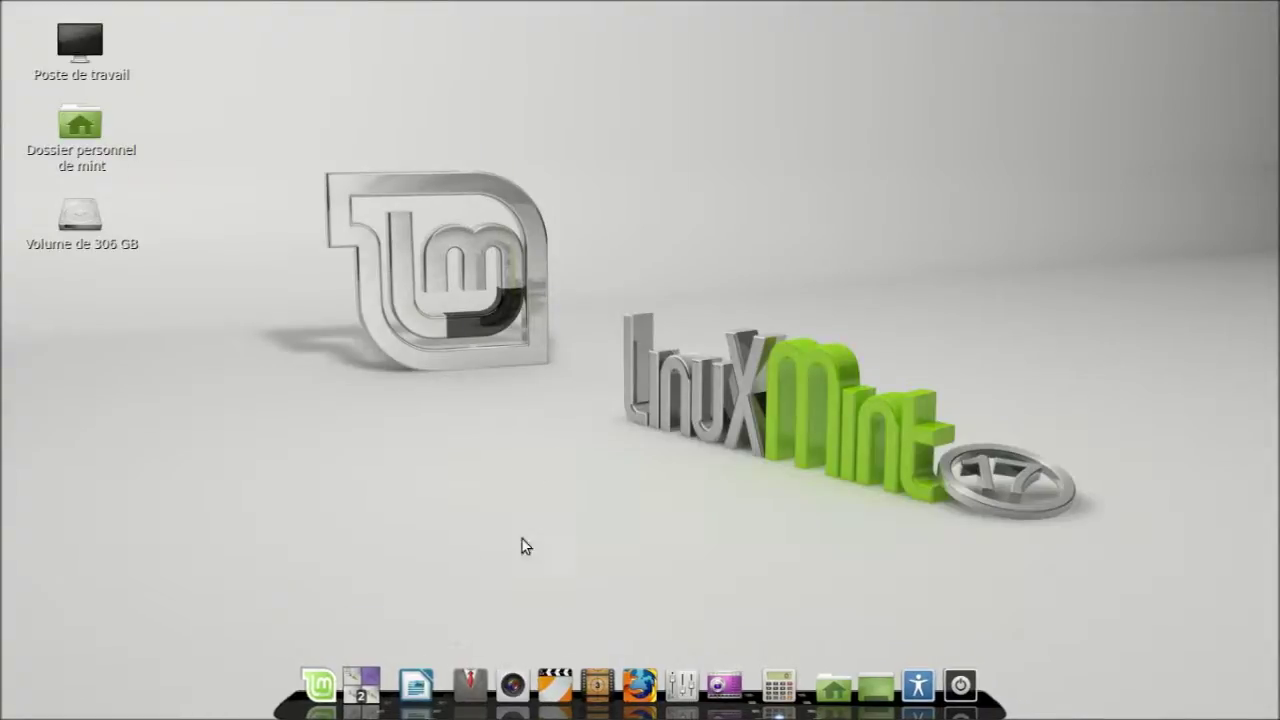
{"action": "left_click", "coordinate": [545, 684]}
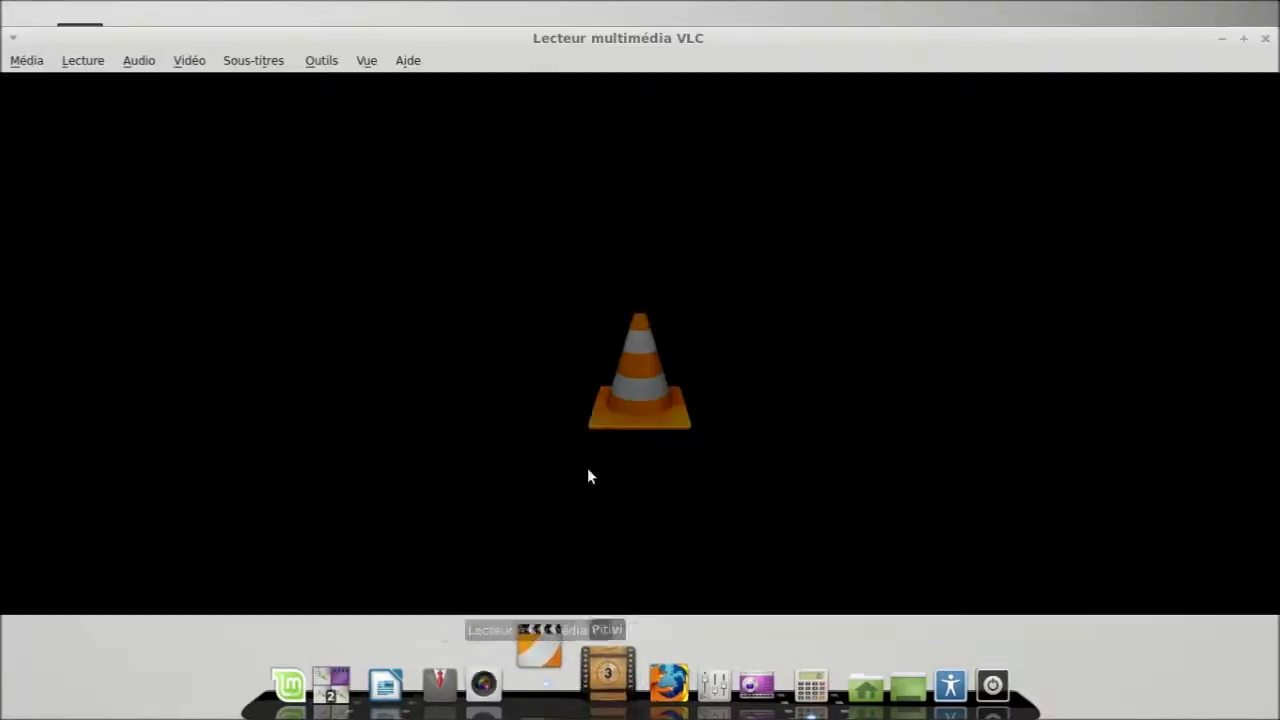
{"action": "mouse_move", "coordinate": [271, 712]}
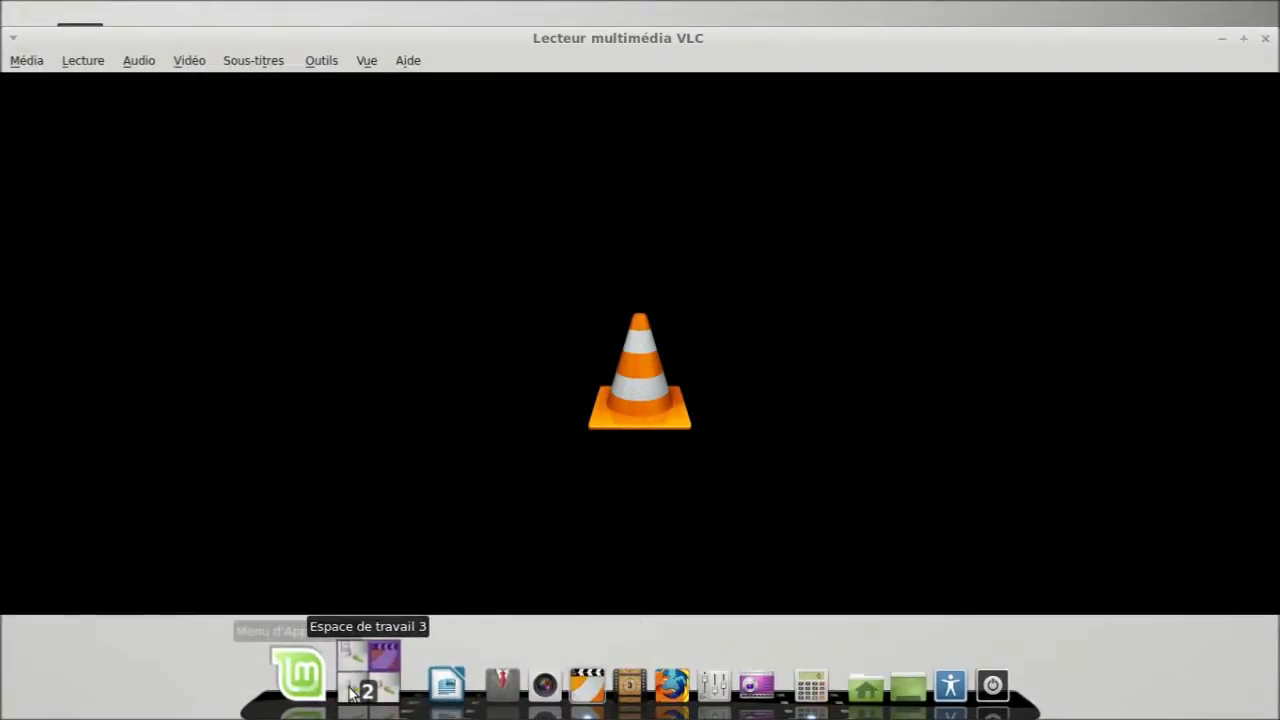
{"action": "left_click", "coordinate": [362, 690]}
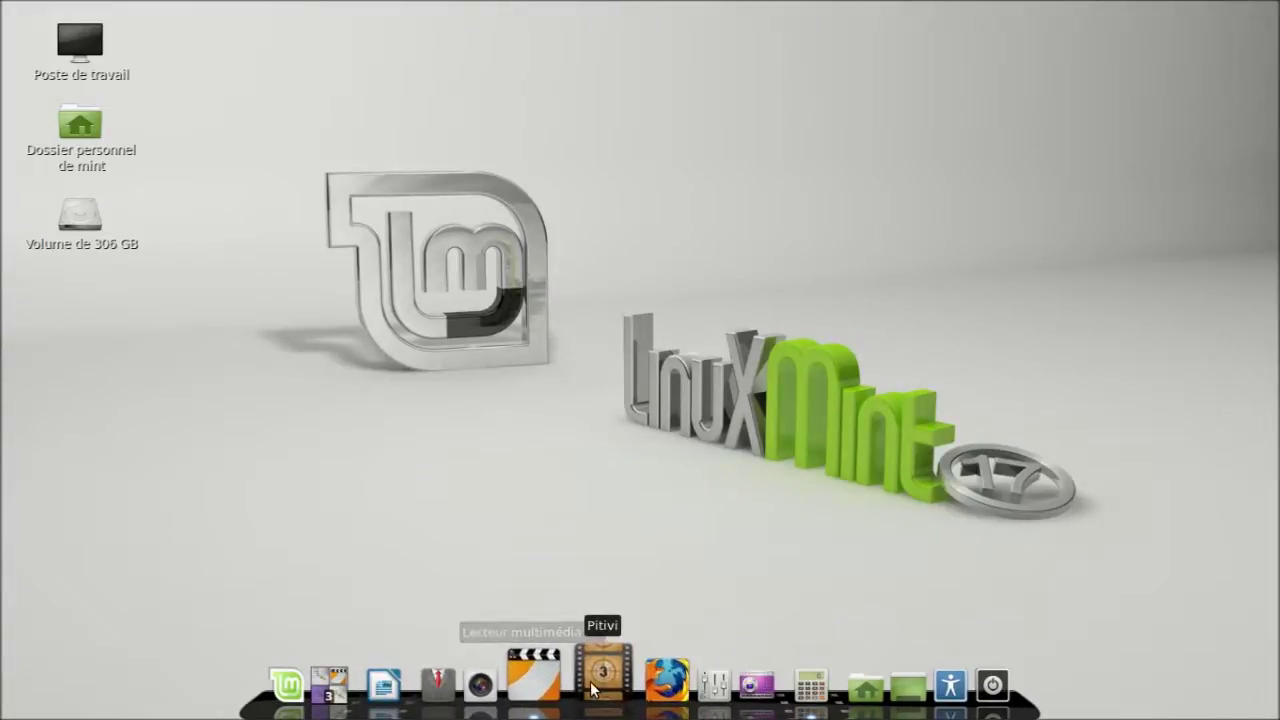
{"action": "left_click", "coordinate": [597, 672]}
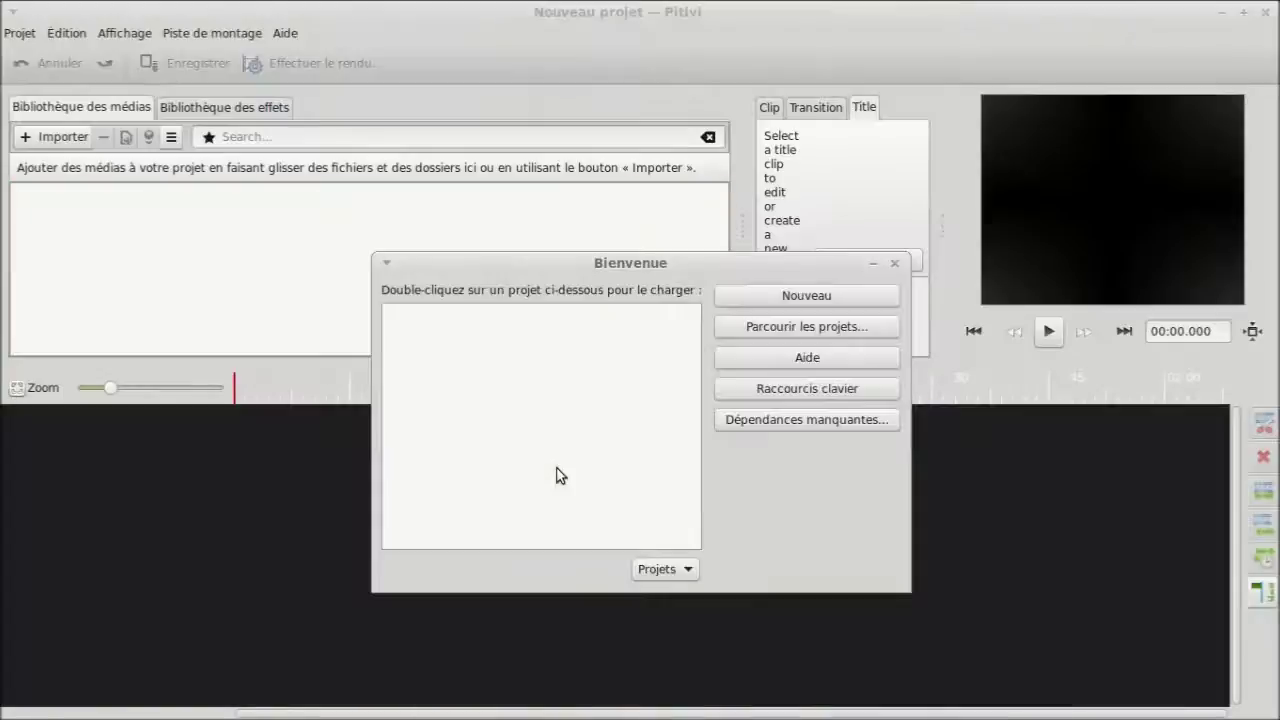
Switch to Espace de travail 4 and open the Centre de contrôle there.
{"action": "mouse_move", "coordinate": [365, 712]}
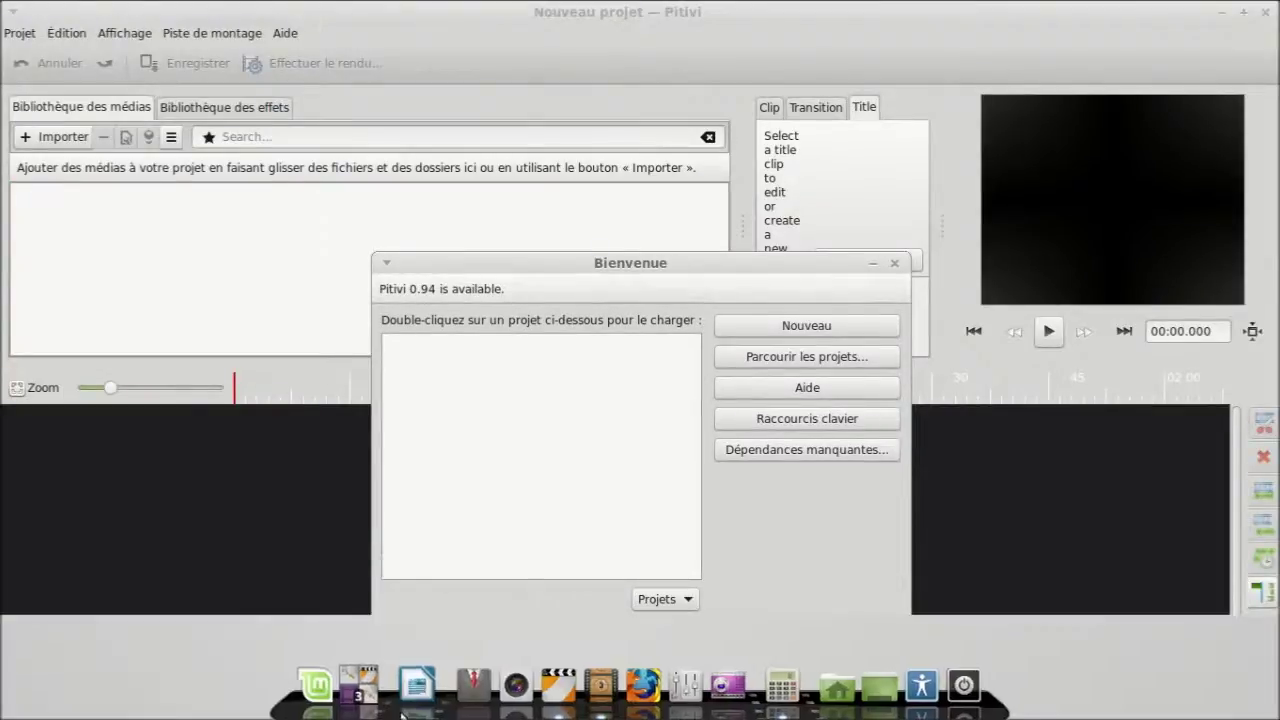
{"action": "left_click", "coordinate": [372, 690]}
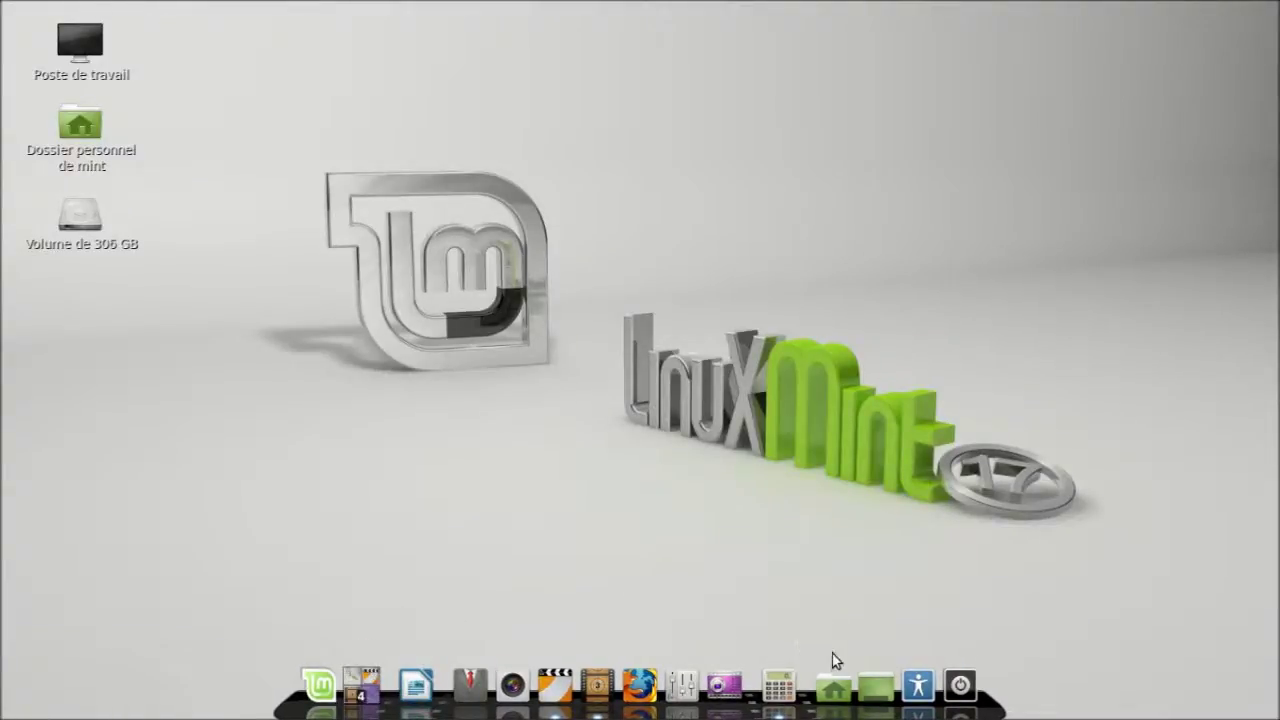
{"action": "mouse_move", "coordinate": [832, 686]}
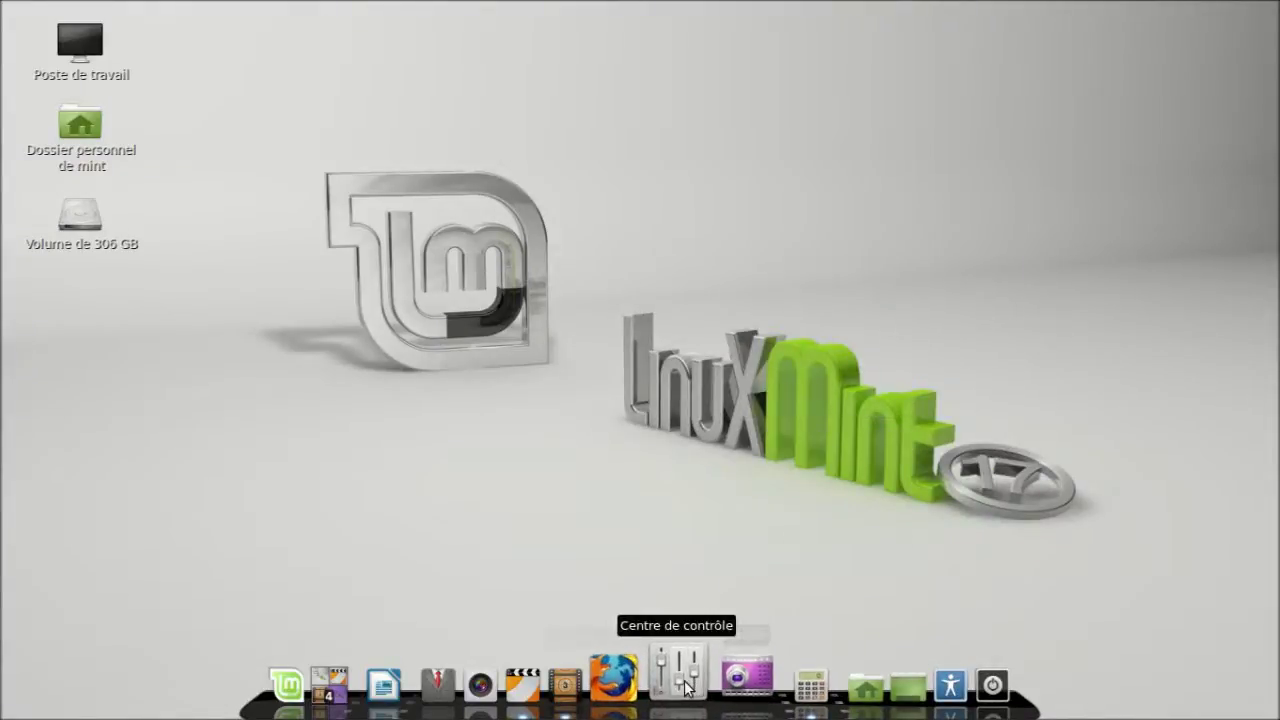
{"action": "left_click", "coordinate": [687, 686]}
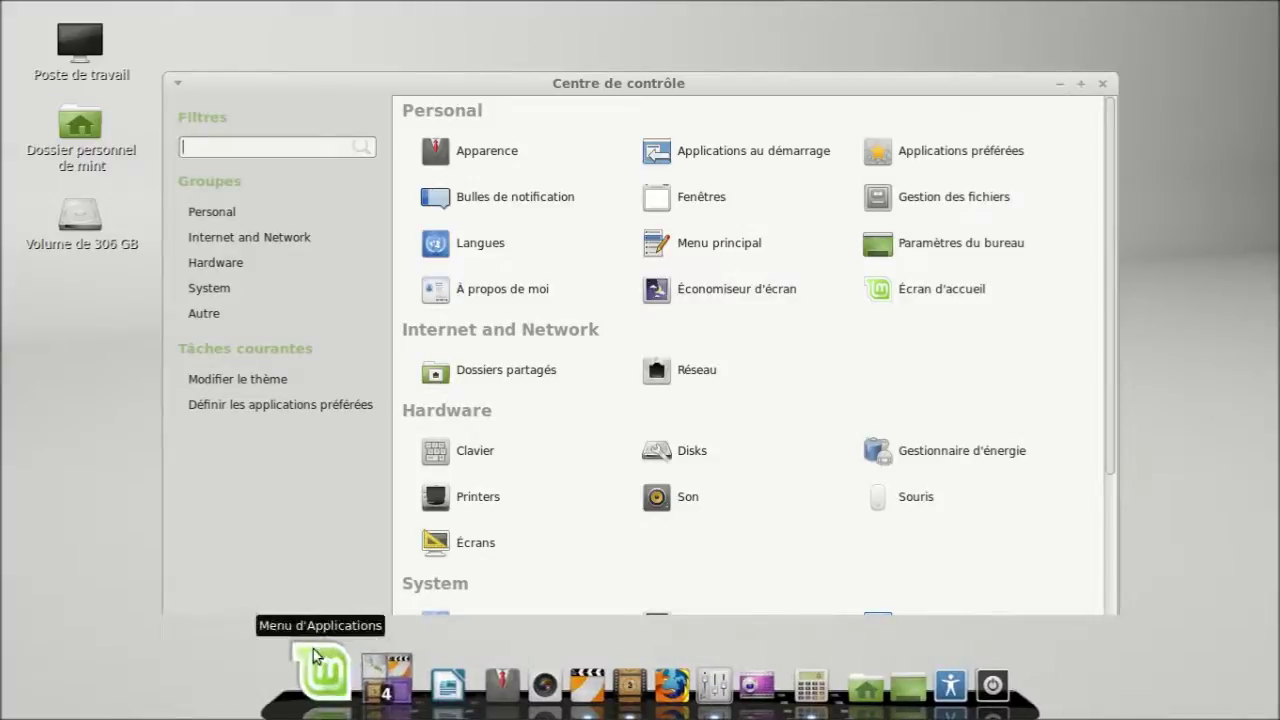
Cycle through workspaces 1 to 4 to view the application open on each, and return to Espace de travail 2.
{"action": "left_click", "coordinate": [350, 674]}
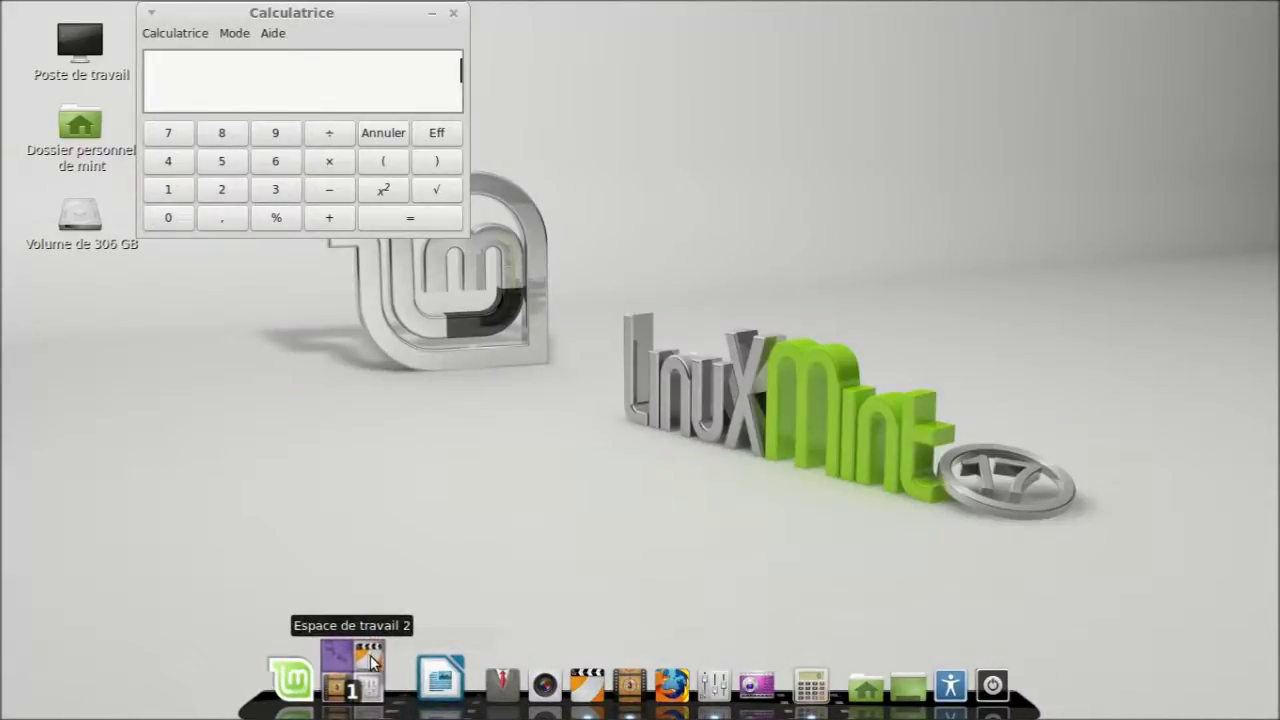
{"action": "left_click", "coordinate": [370, 656]}
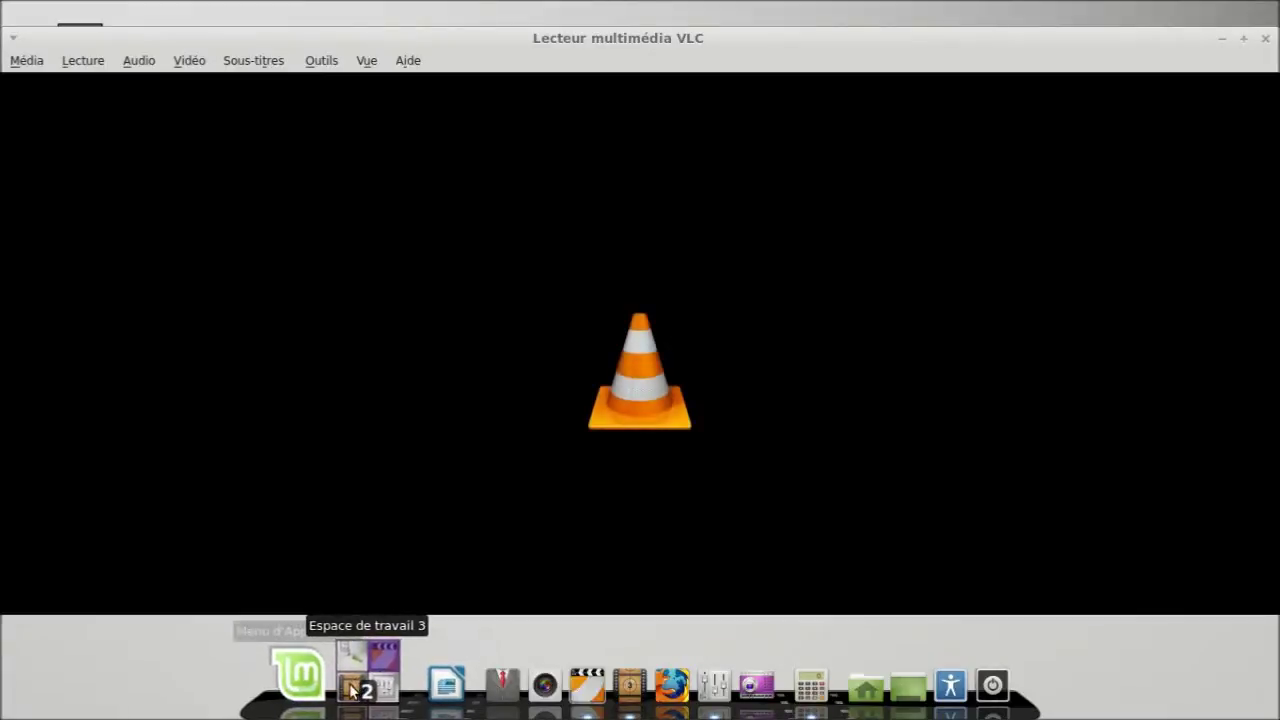
{"action": "left_click", "coordinate": [354, 690]}
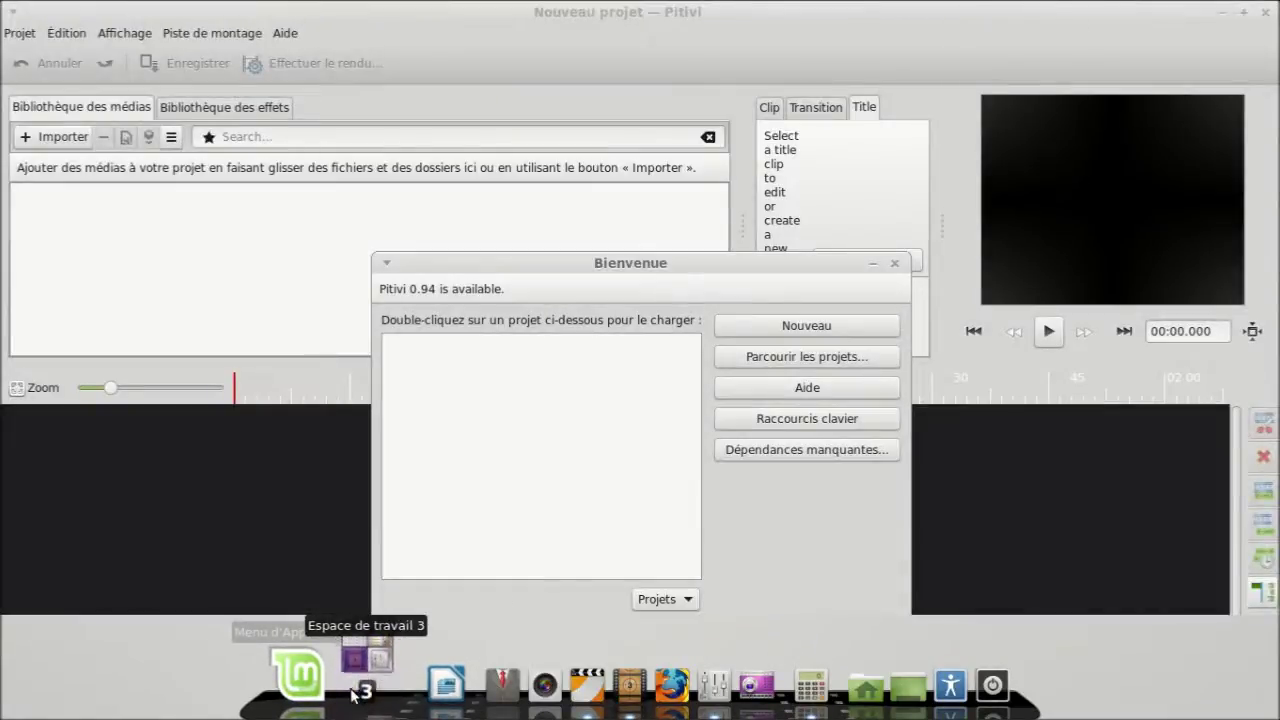
{"action": "left_click", "coordinate": [373, 691]}
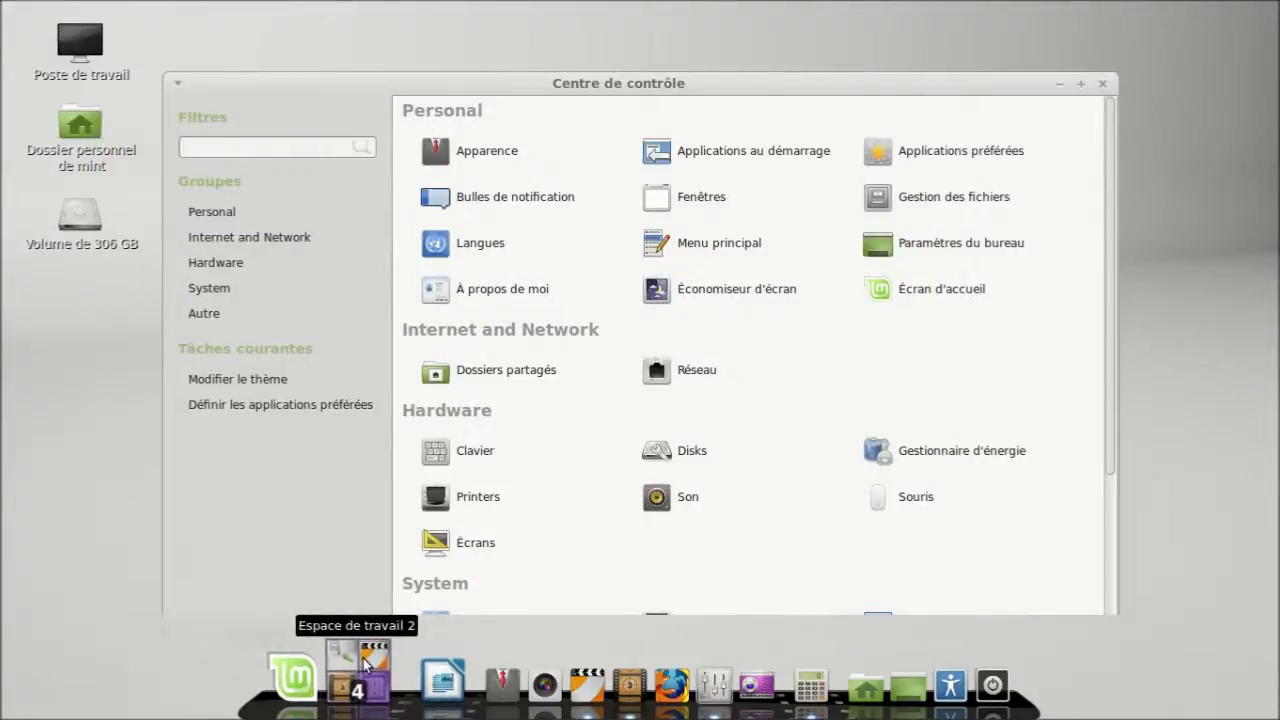
{"action": "left_click", "coordinate": [364, 666]}
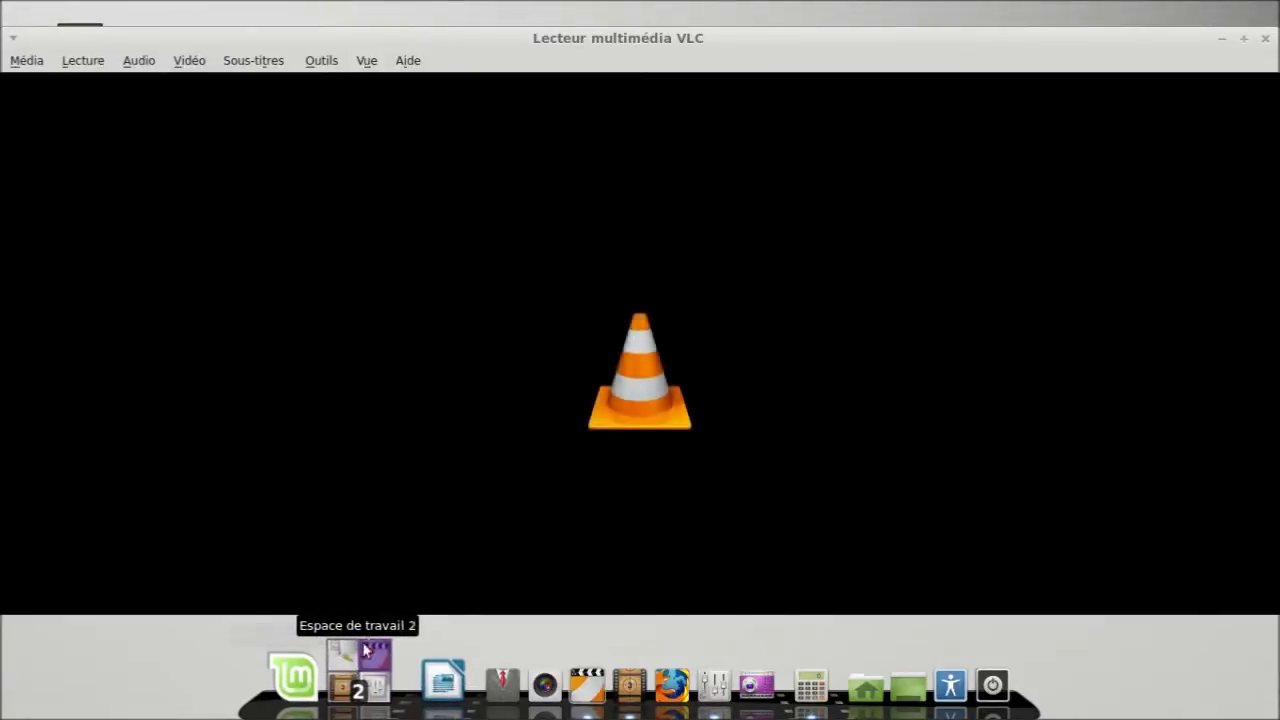
Close VLC on Espace de travail 2 and Pitivi, including its Bienvenue dialog, on Espace de travail 3.
{"action": "left_click", "coordinate": [1266, 39]}
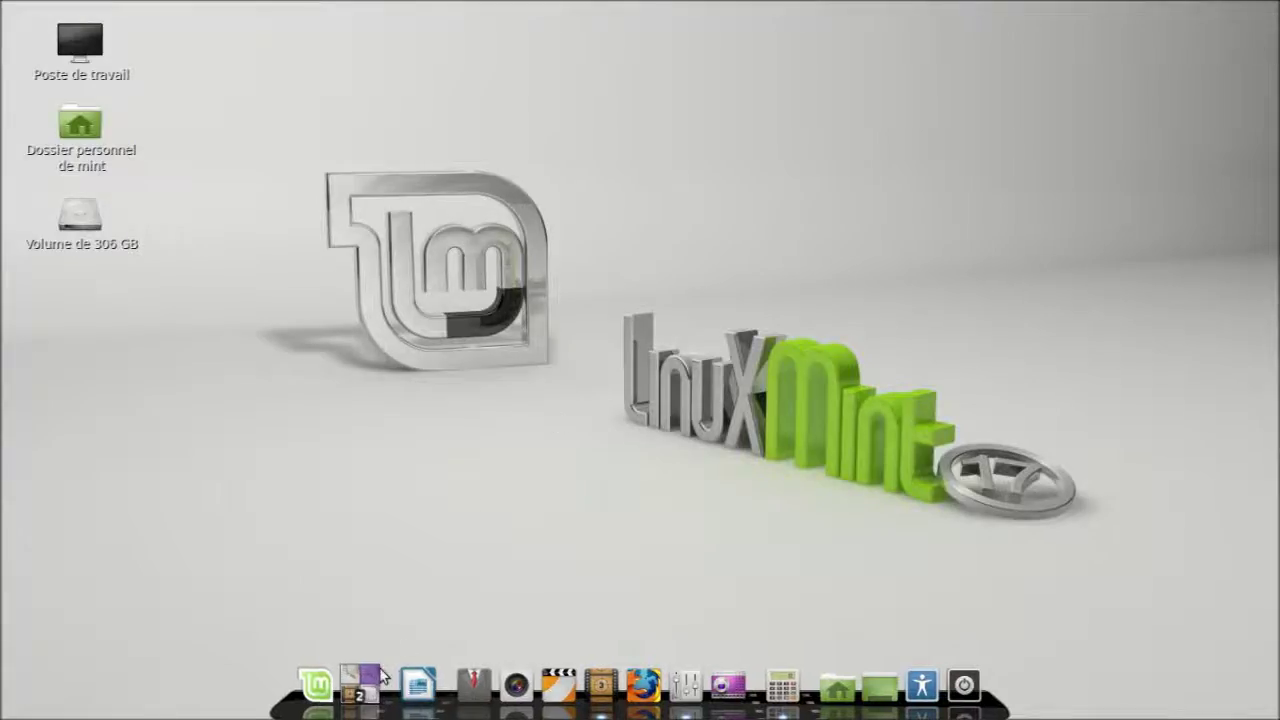
{"action": "left_click", "coordinate": [345, 688]}
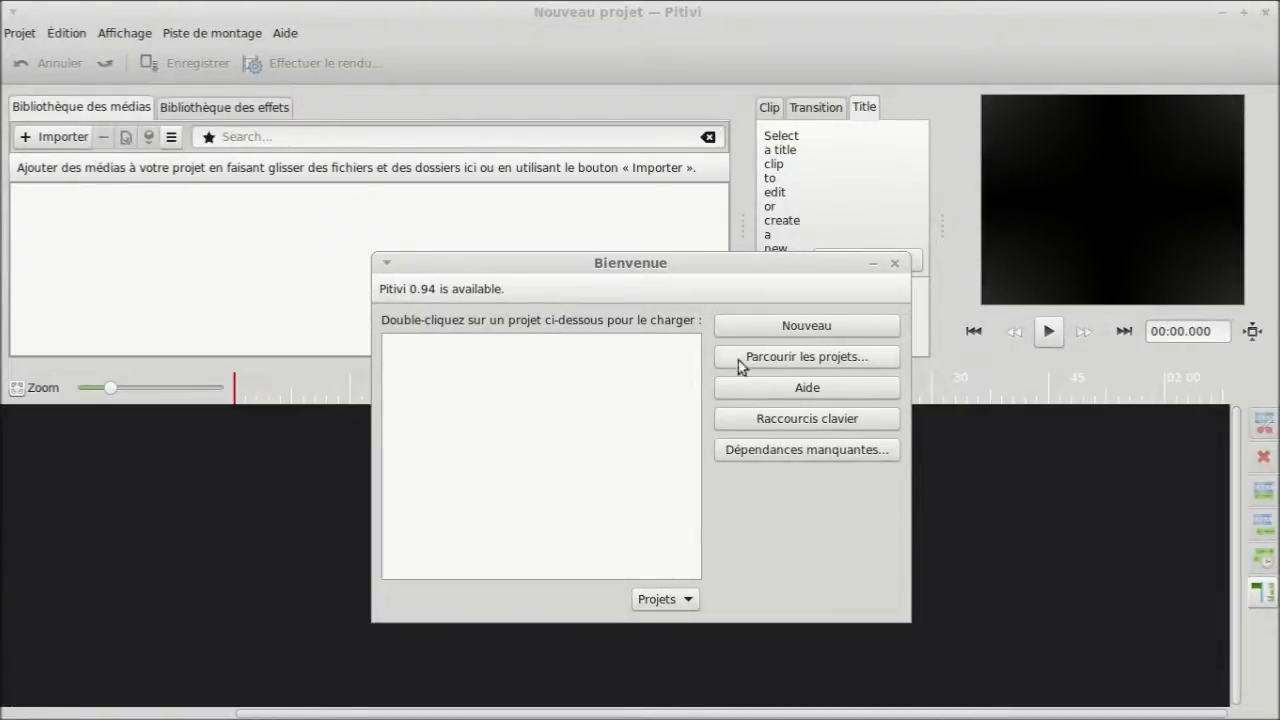
{"action": "left_click", "coordinate": [895, 264]}
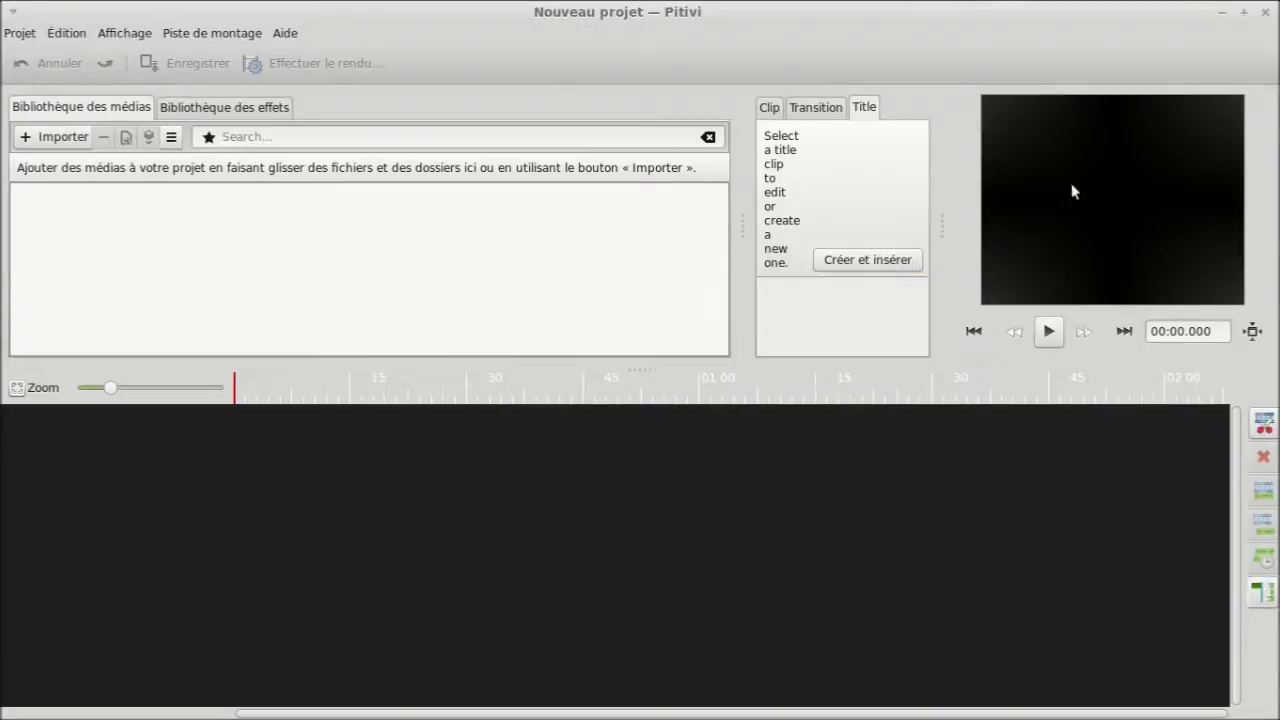
{"action": "left_click", "coordinate": [1267, 13]}
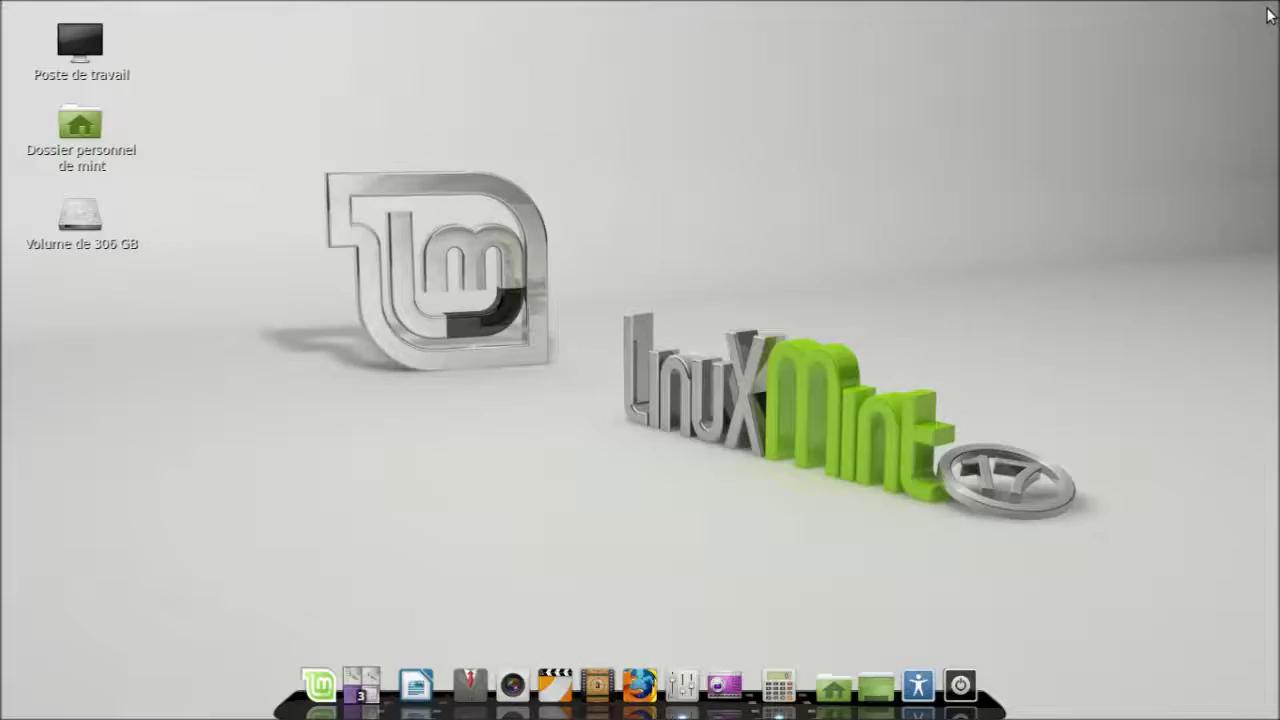
Close the Centre de contrôle on Espace de travail 4 and Calculatrice on Espace de travail 1.
{"action": "left_click", "coordinate": [370, 687]}
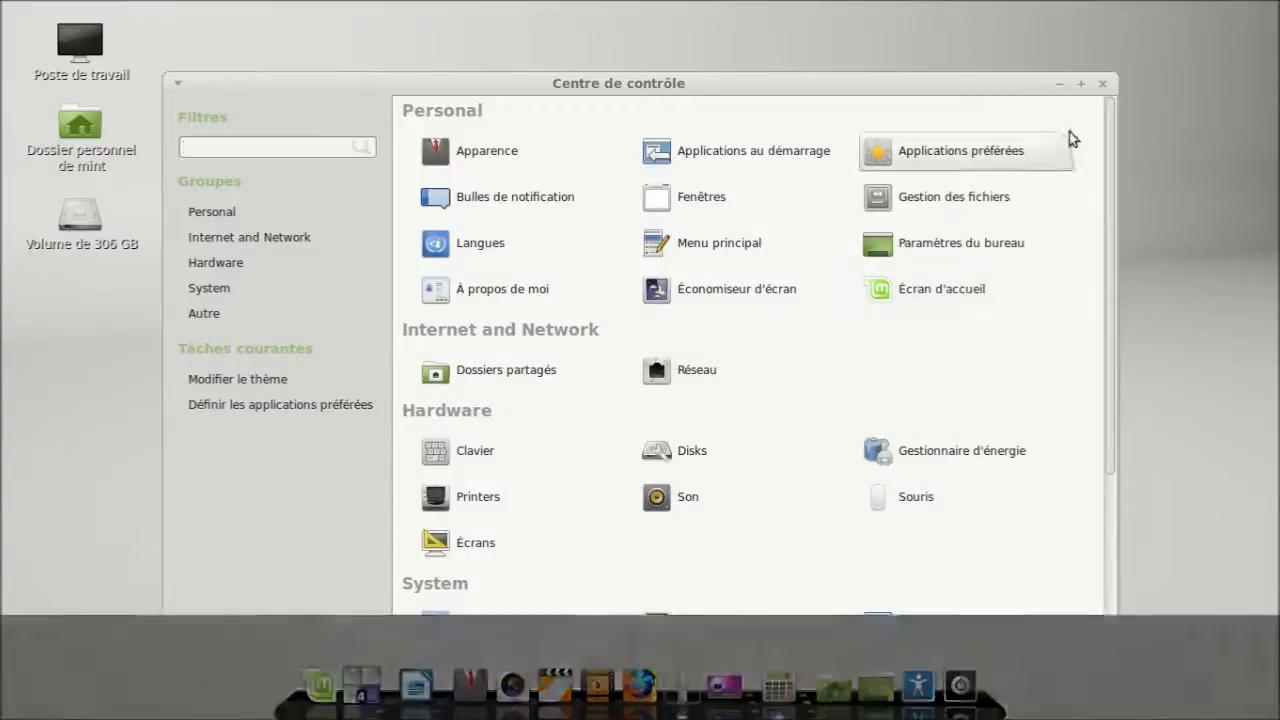
{"action": "left_click", "coordinate": [1103, 86]}
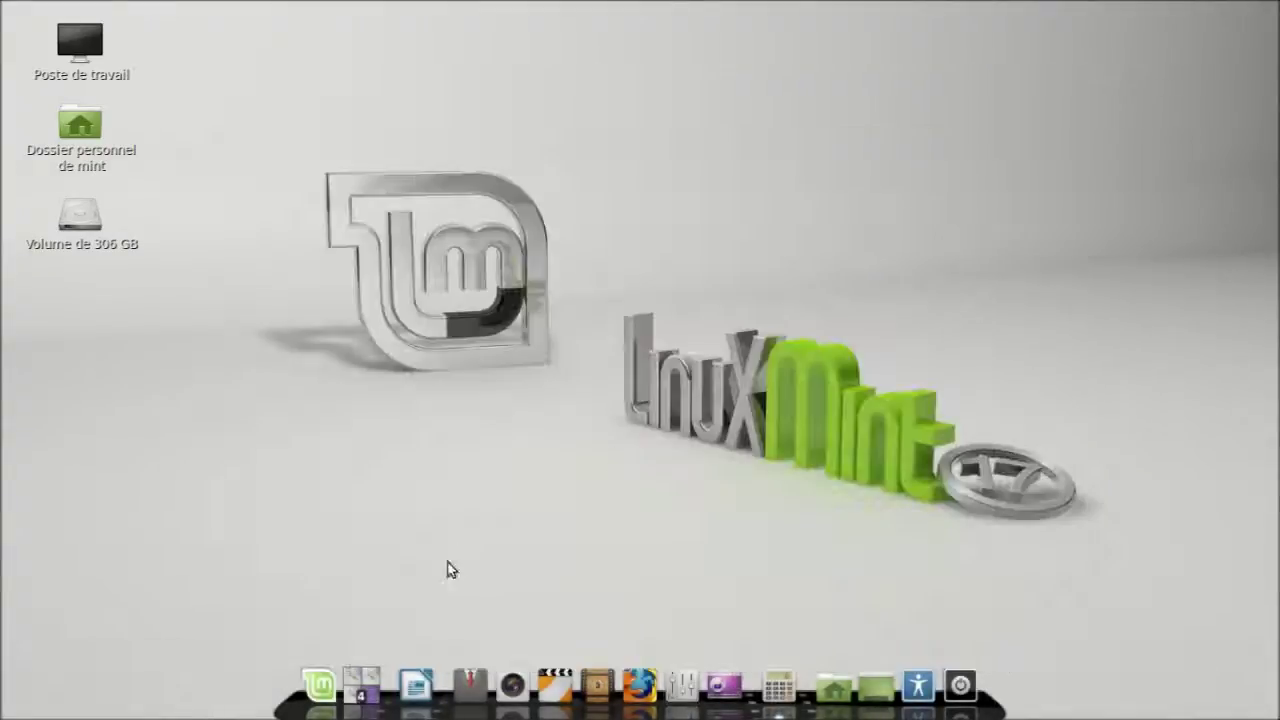
{"action": "left_click", "coordinate": [368, 680]}
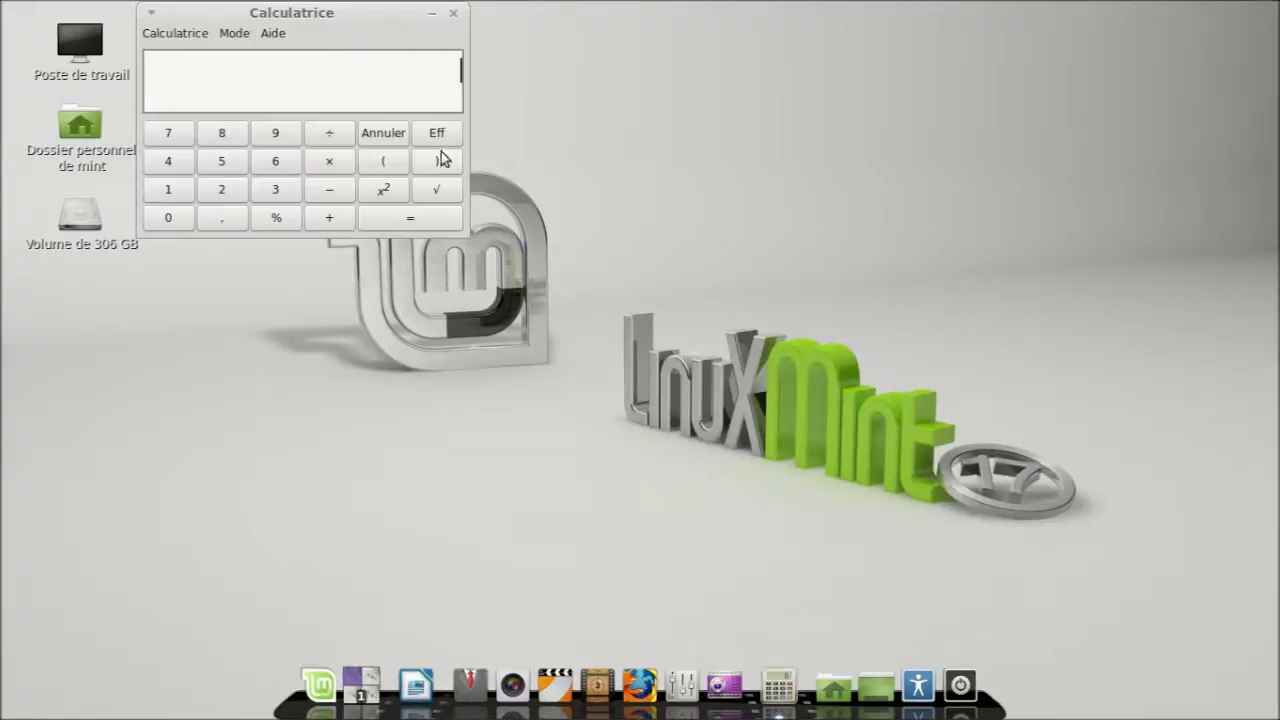
{"action": "left_click", "coordinate": [455, 15]}
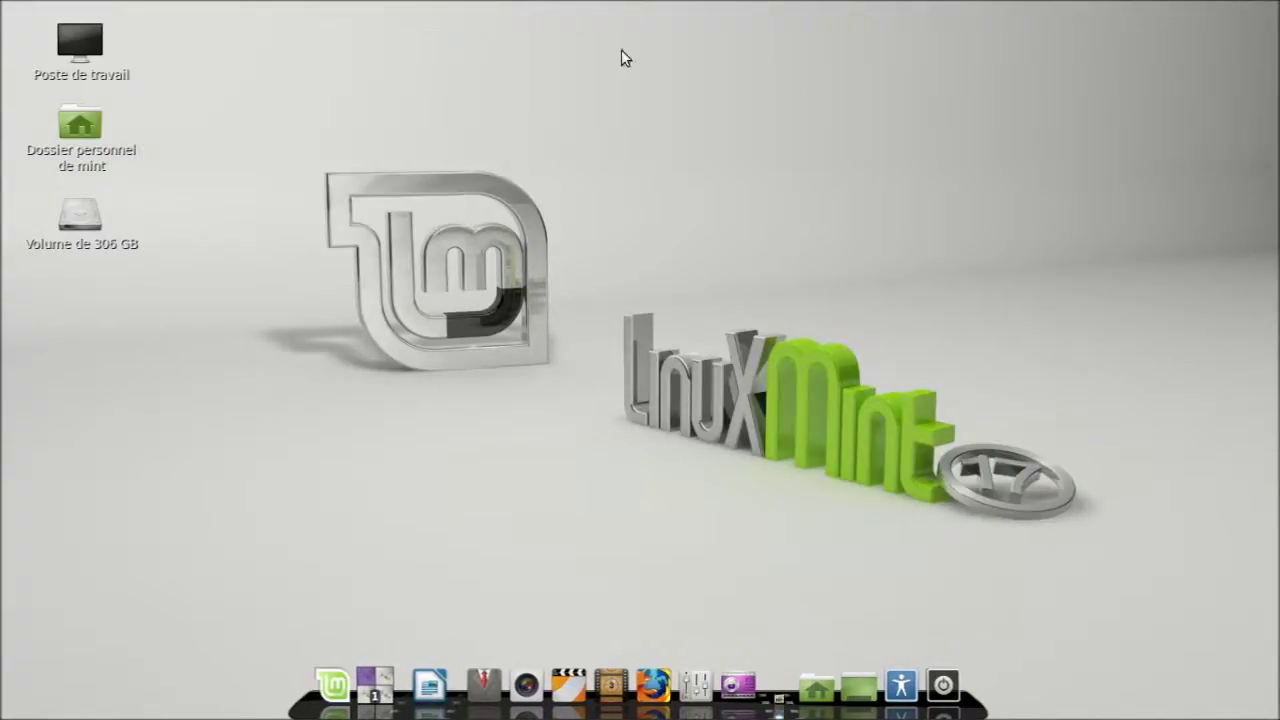
Set the desktop background to the beach picture with the green cliff and close the appearance preferences.
{"action": "left_click", "coordinate": [497, 680]}
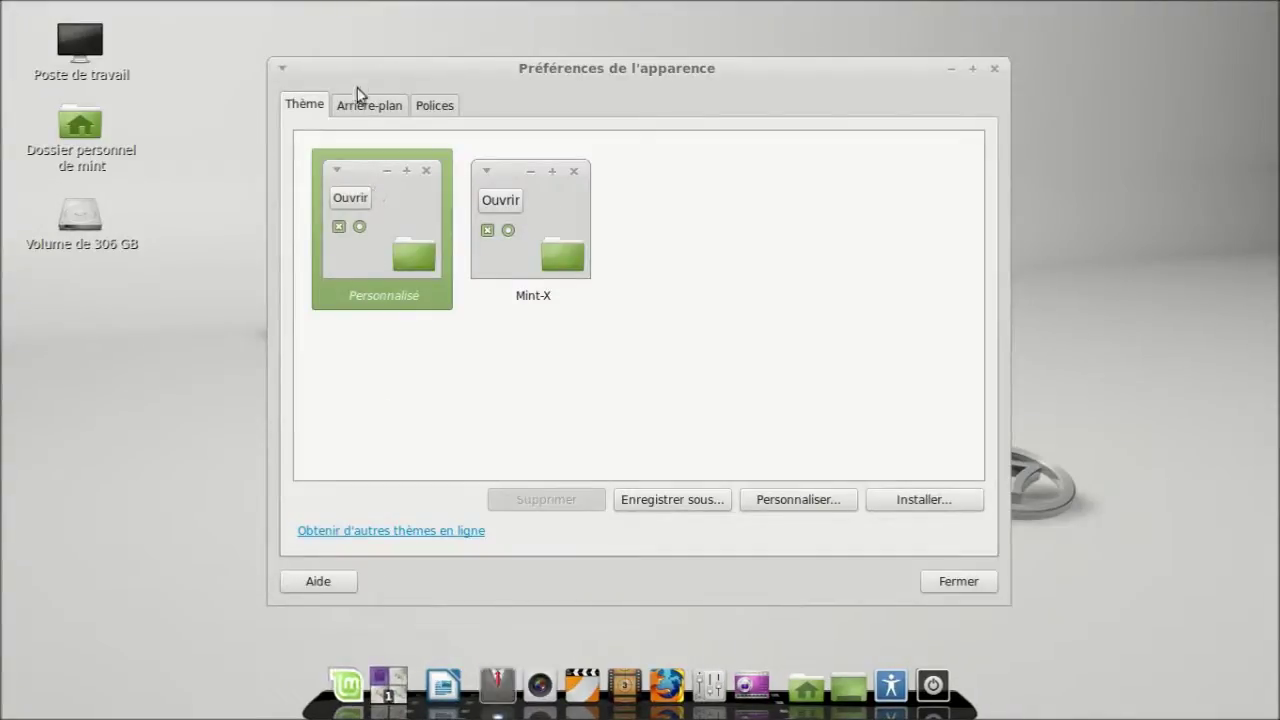
{"action": "left_click", "coordinate": [368, 106]}
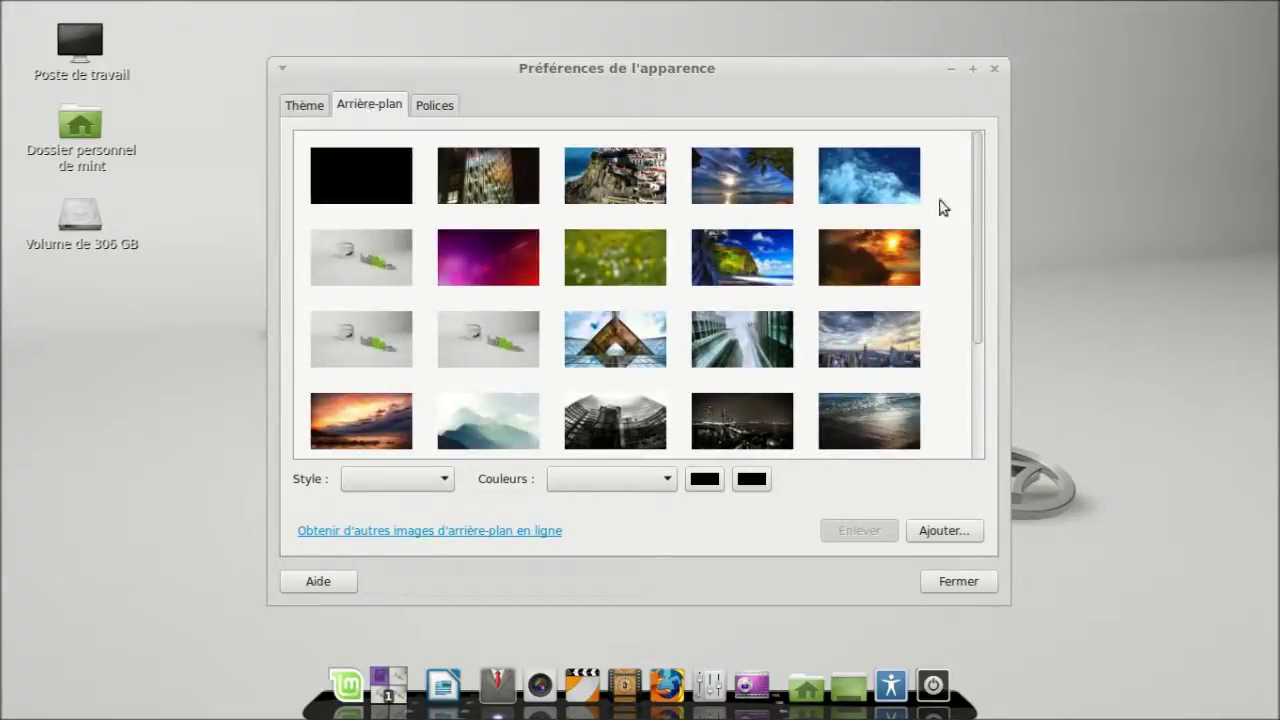
{"action": "mouse_move", "coordinate": [976, 183]}
{"action": "left_mouse_down"}
{"action": "mouse_move", "coordinate": [986, 358]}
{"action": "mouse_move", "coordinate": [972, 187]}
{"action": "left_mouse_up"}
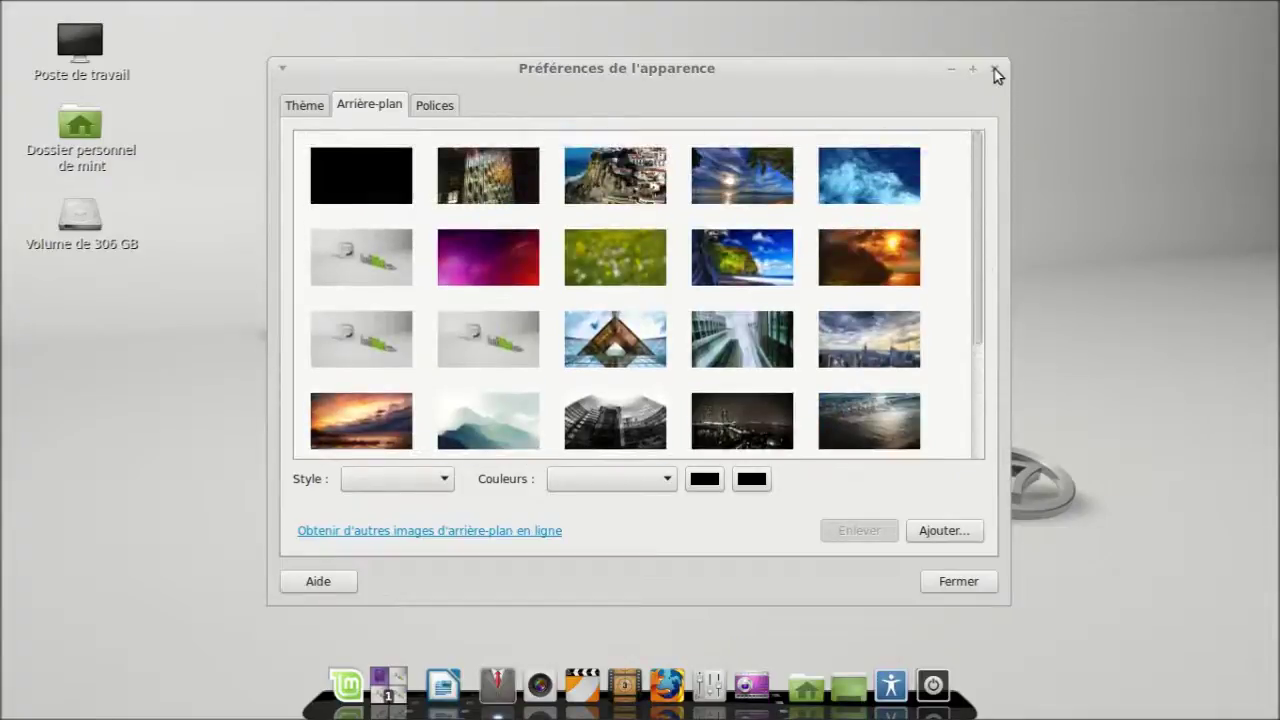
{"action": "left_click", "coordinate": [727, 265]}
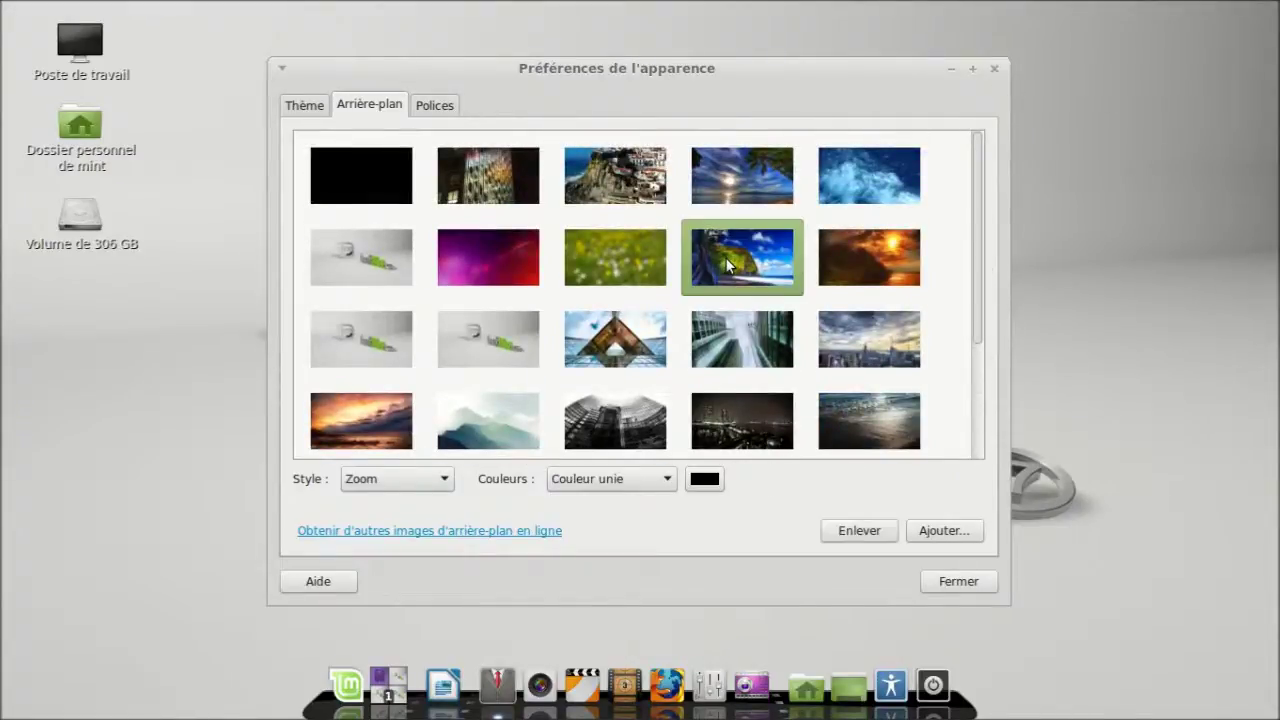
{"action": "left_click_drag", "start_coordinate": [865, 70], "coordinate": [560, 480]}
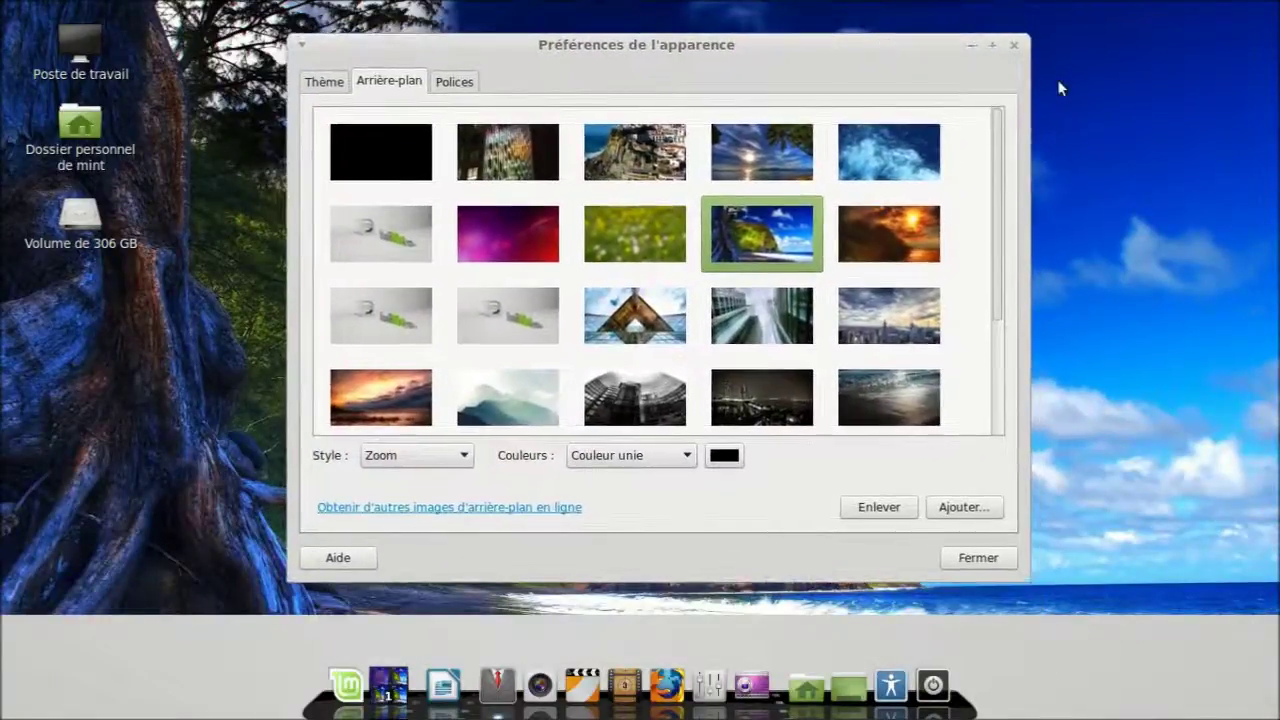
{"action": "left_click", "coordinate": [1013, 46]}
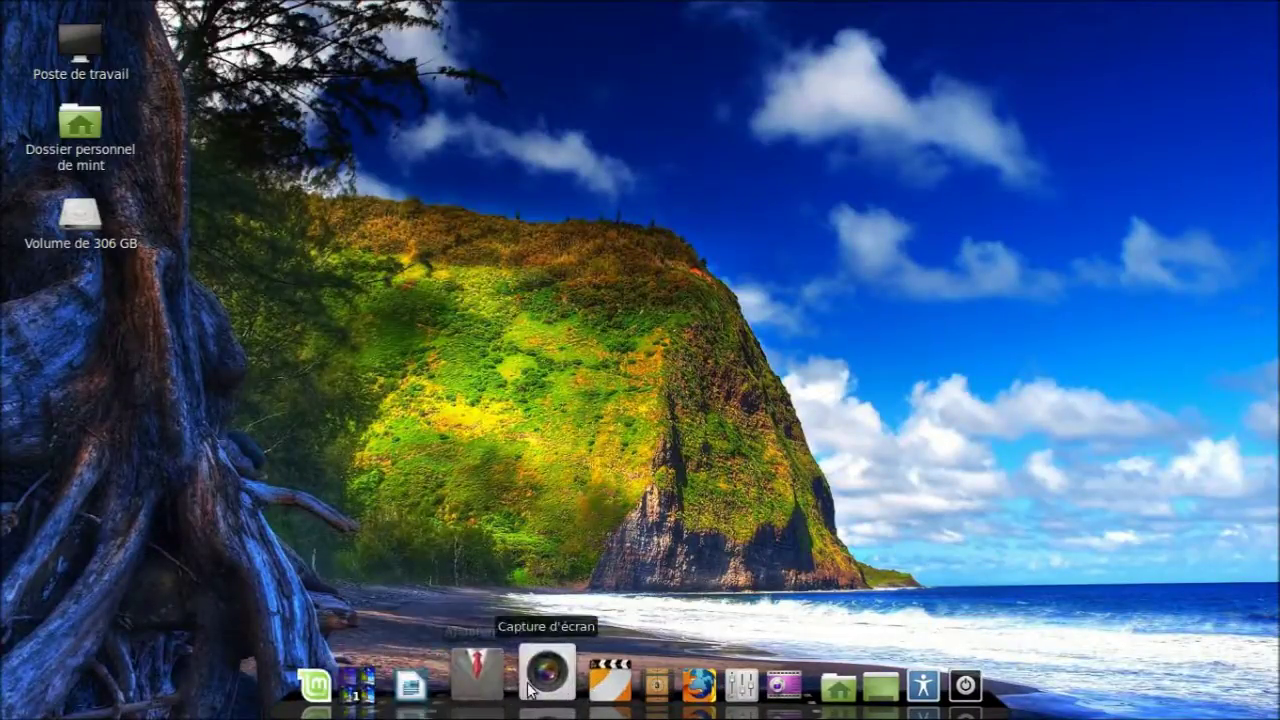
Change the desktop background to the seaside picture with the low sun and palm tree, and close the appearance preferences.
{"action": "left_click", "coordinate": [491, 674]}
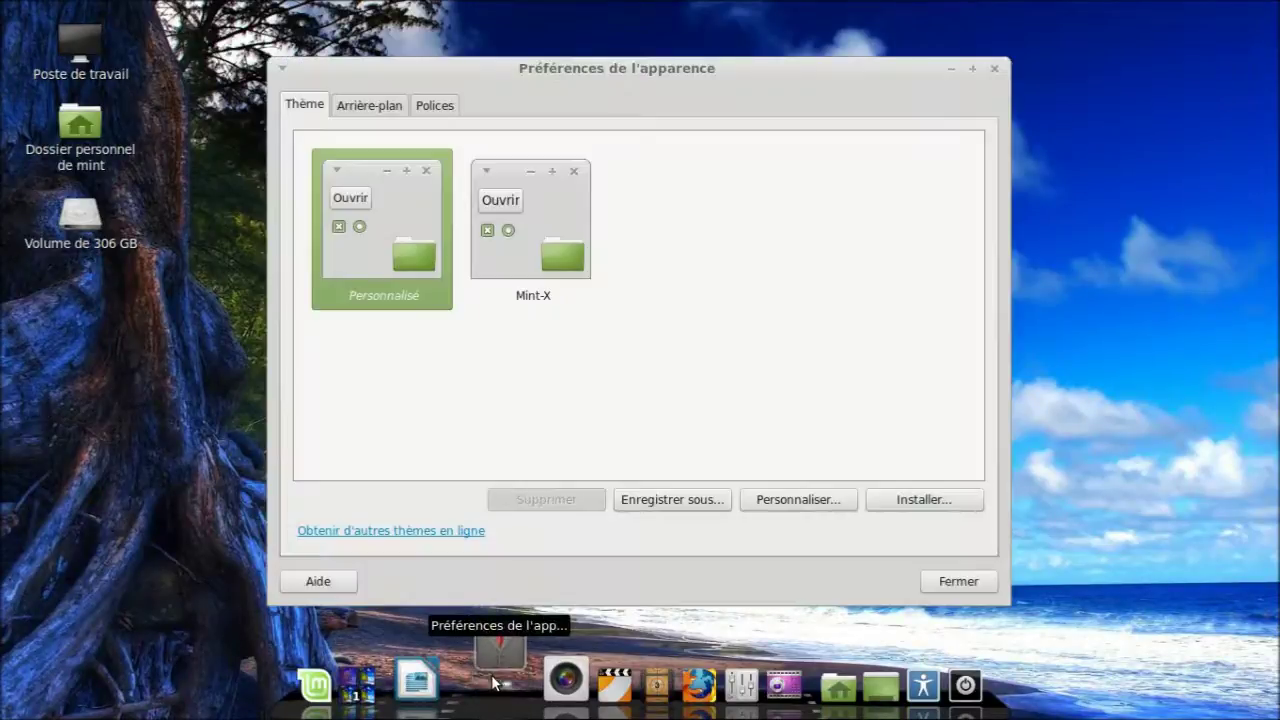
{"action": "left_click", "coordinate": [388, 106]}
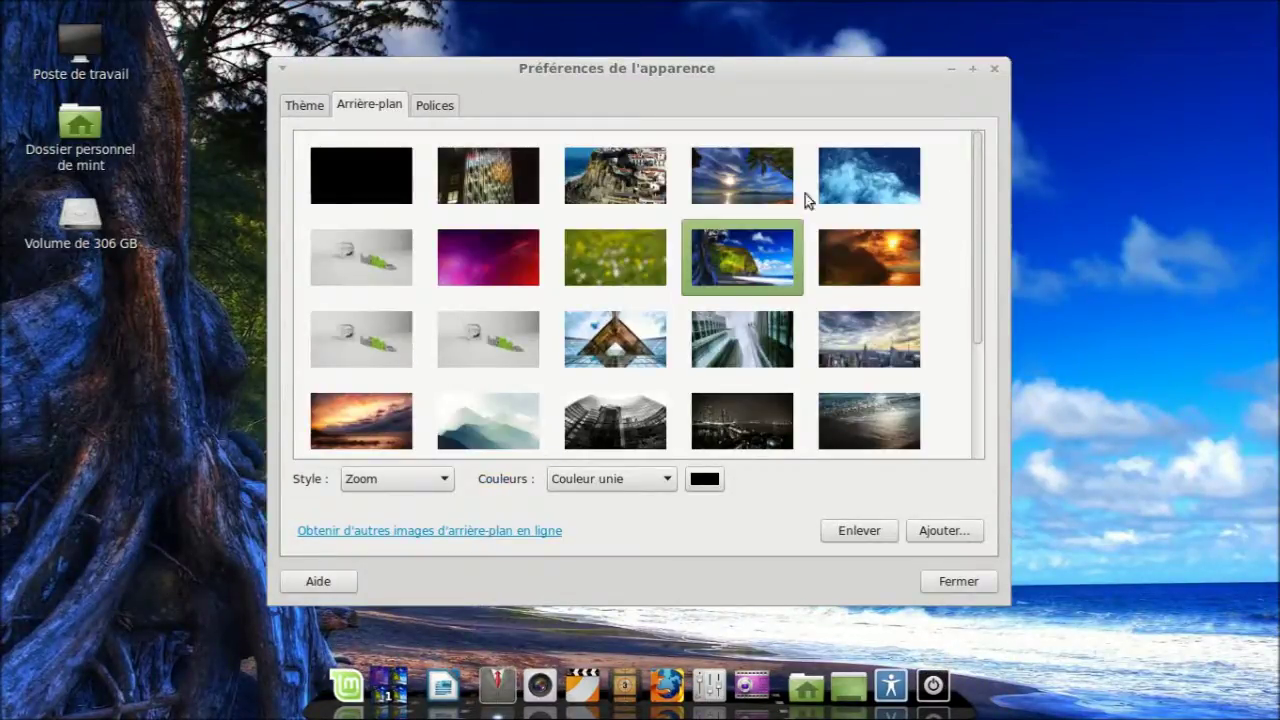
{"action": "left_click", "coordinate": [741, 190]}
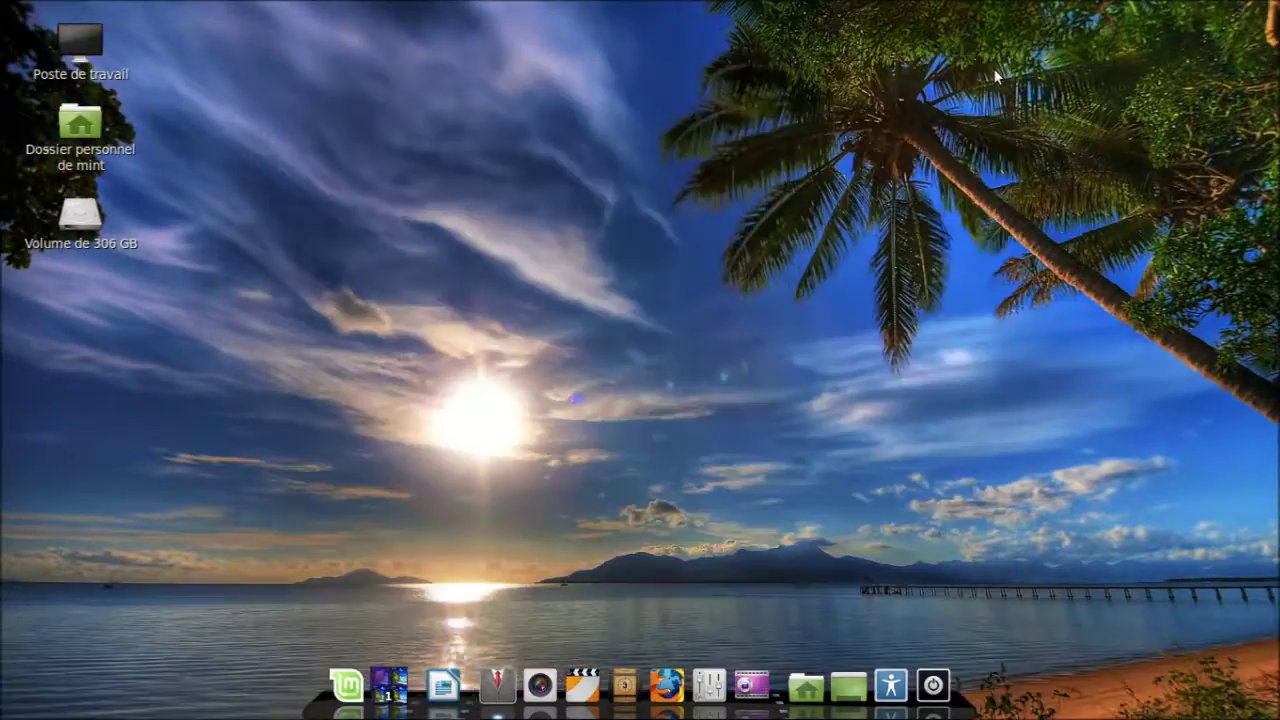
{"action": "left_click", "coordinate": [994, 68]}
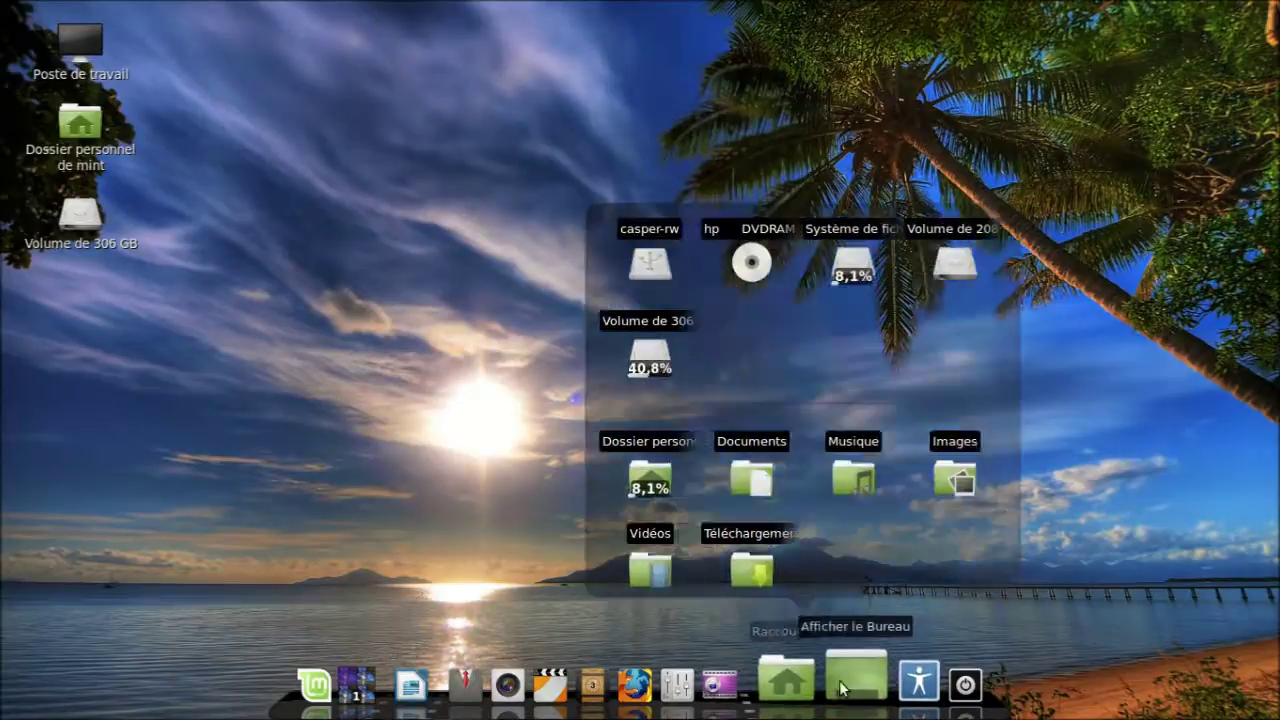
Show the dock's session options, choose Éteindre and cancel the shutdown.
{"action": "mouse_move", "coordinate": [812, 686]}
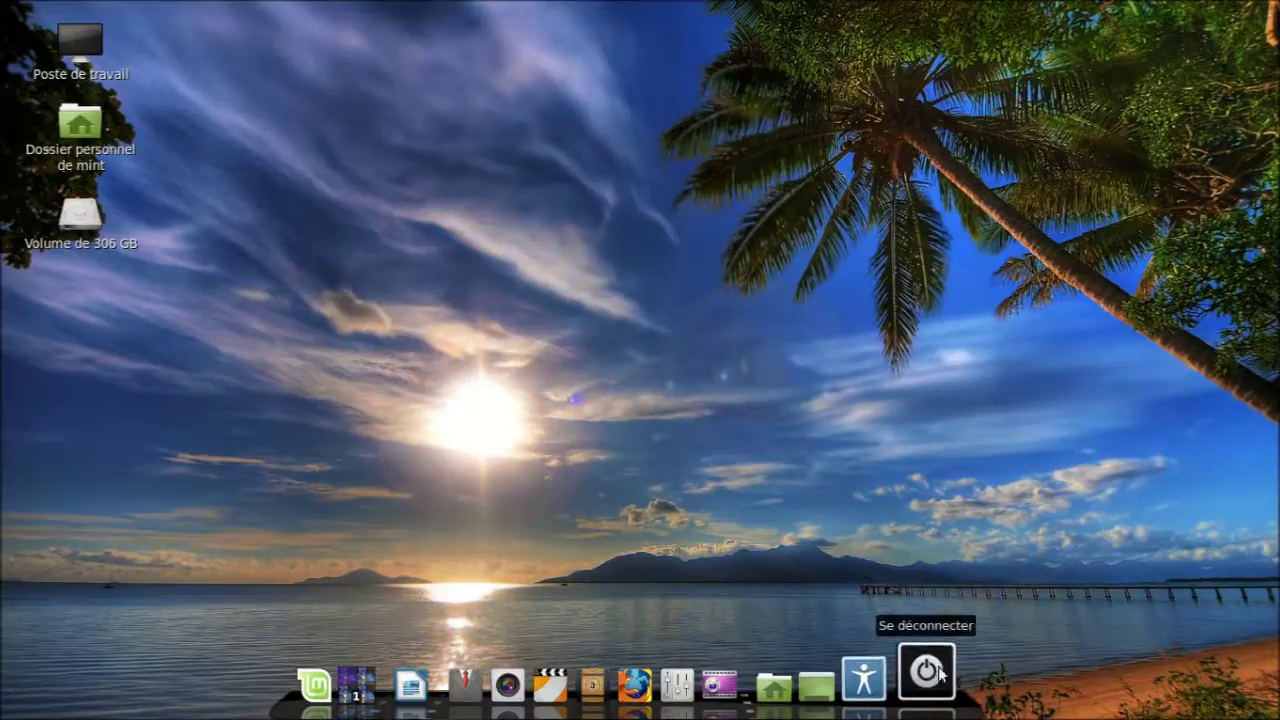
{"action": "mouse_move", "coordinate": [940, 676]}
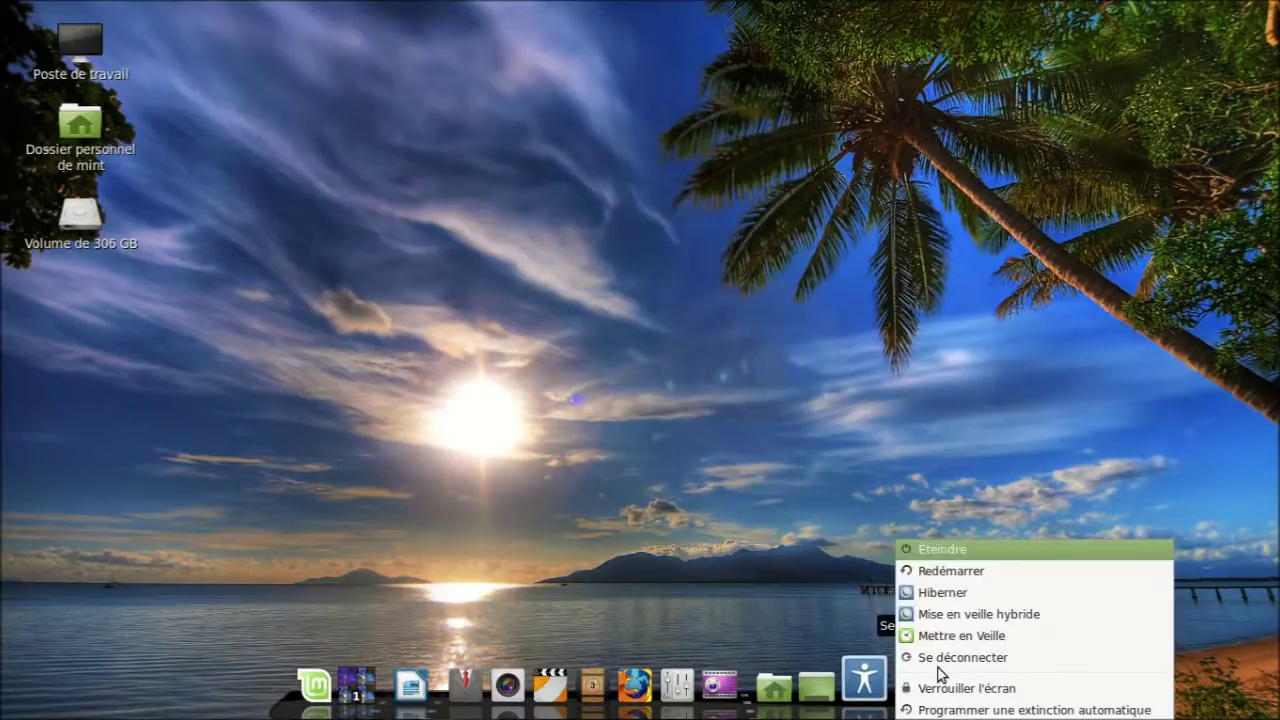
{"action": "left_click", "coordinate": [940, 551]}
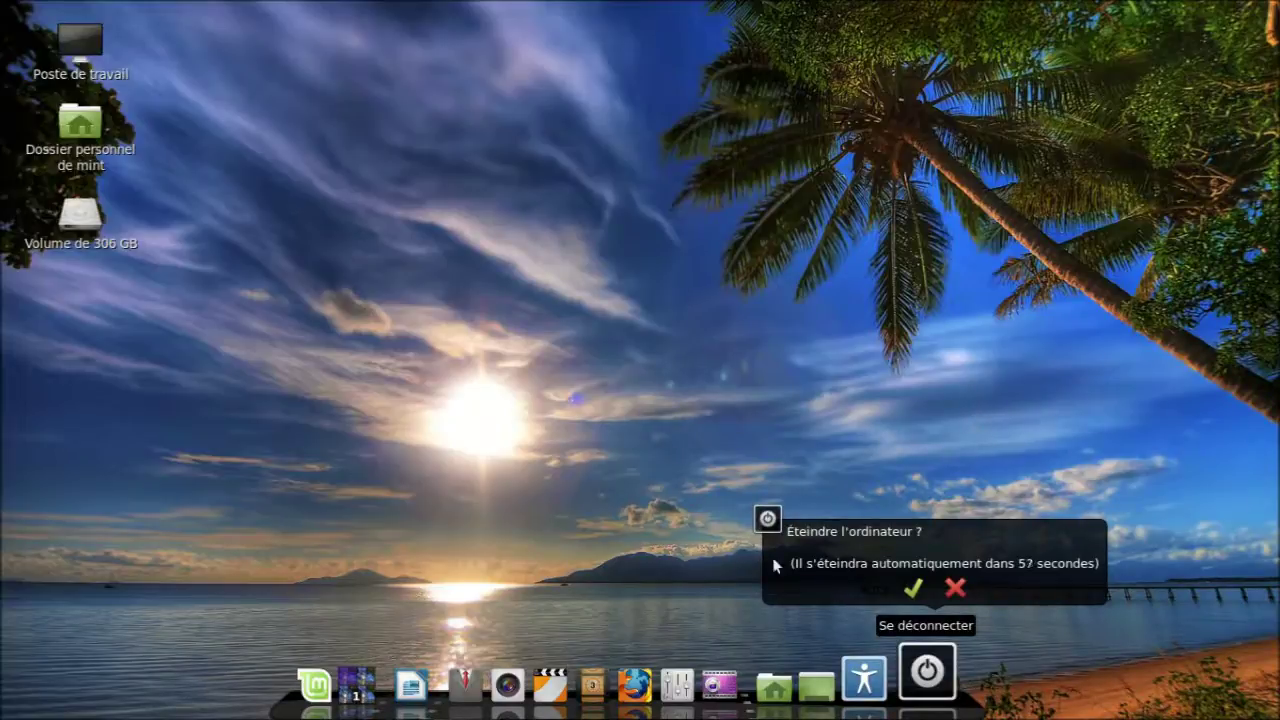
{"action": "left_click", "coordinate": [955, 590]}
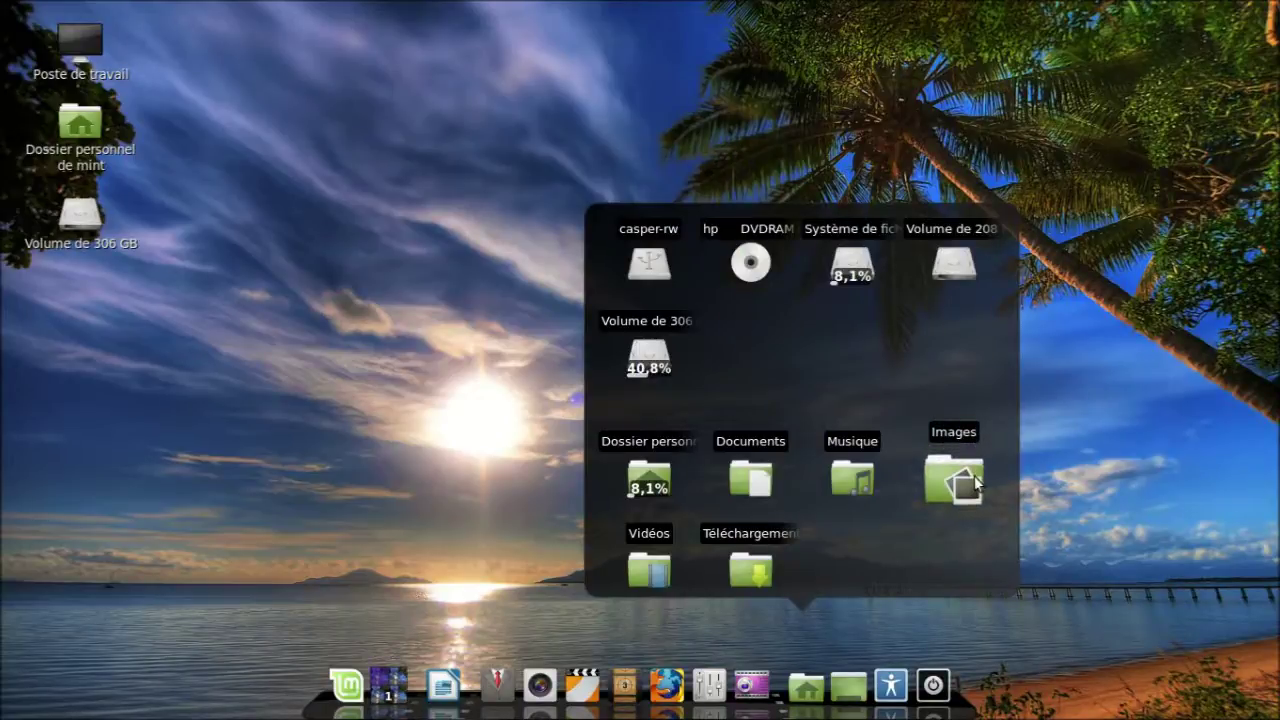
Open the Images folder, view the pictures full screen from 6.JPG through 14.JPG, and close the viewer.
{"action": "left_click", "coordinate": [975, 484]}
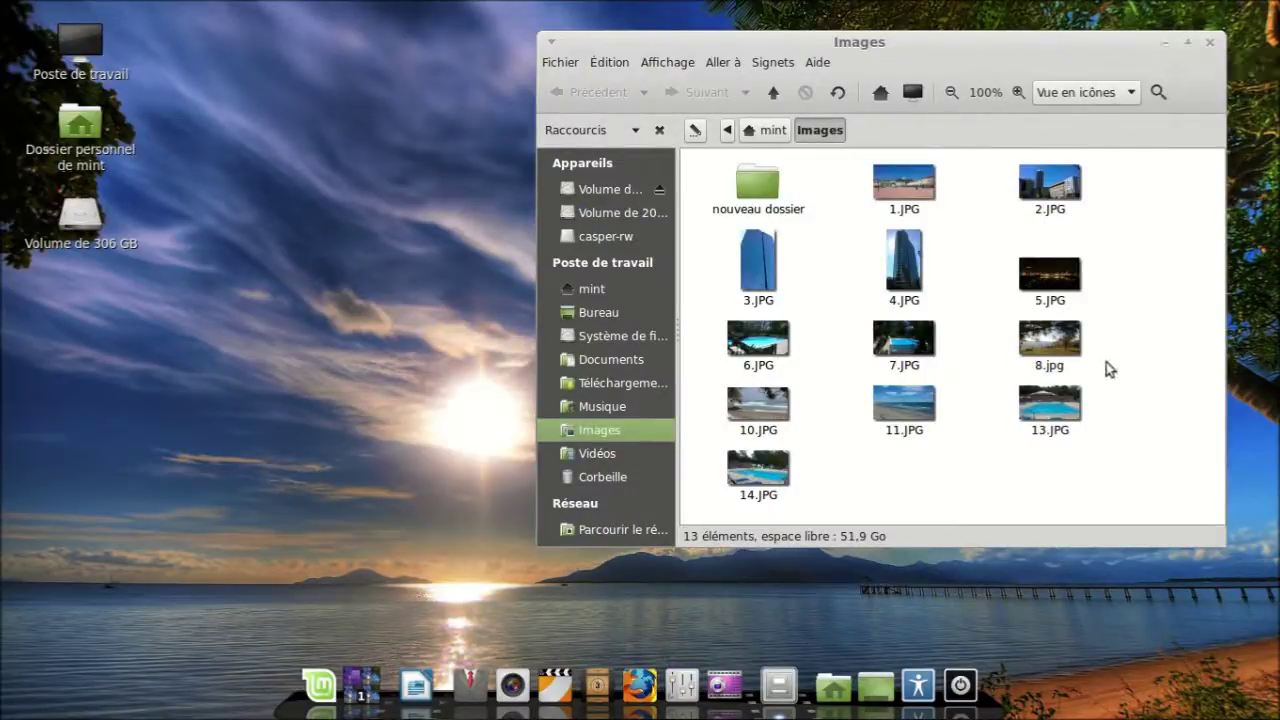
{"action": "double_click", "coordinate": [758, 340]}
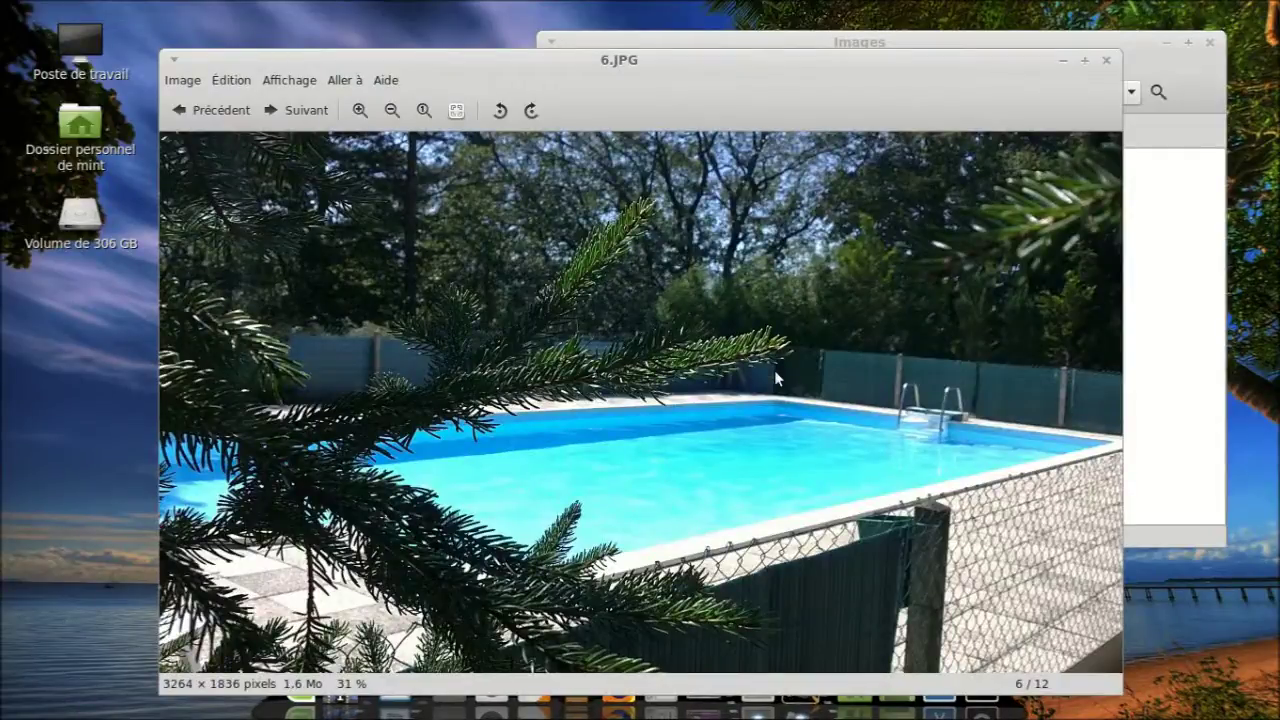
{"action": "key", "text": "F11"}
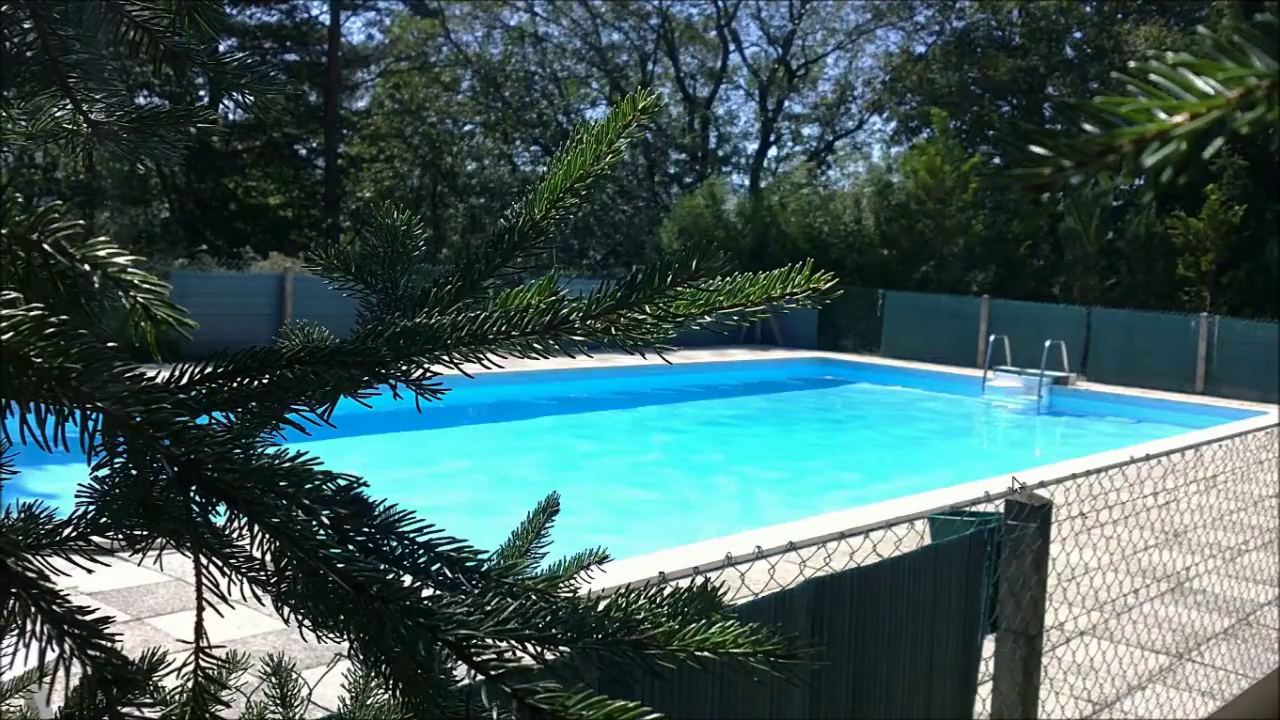
{"action": "key", "text": "Right"}
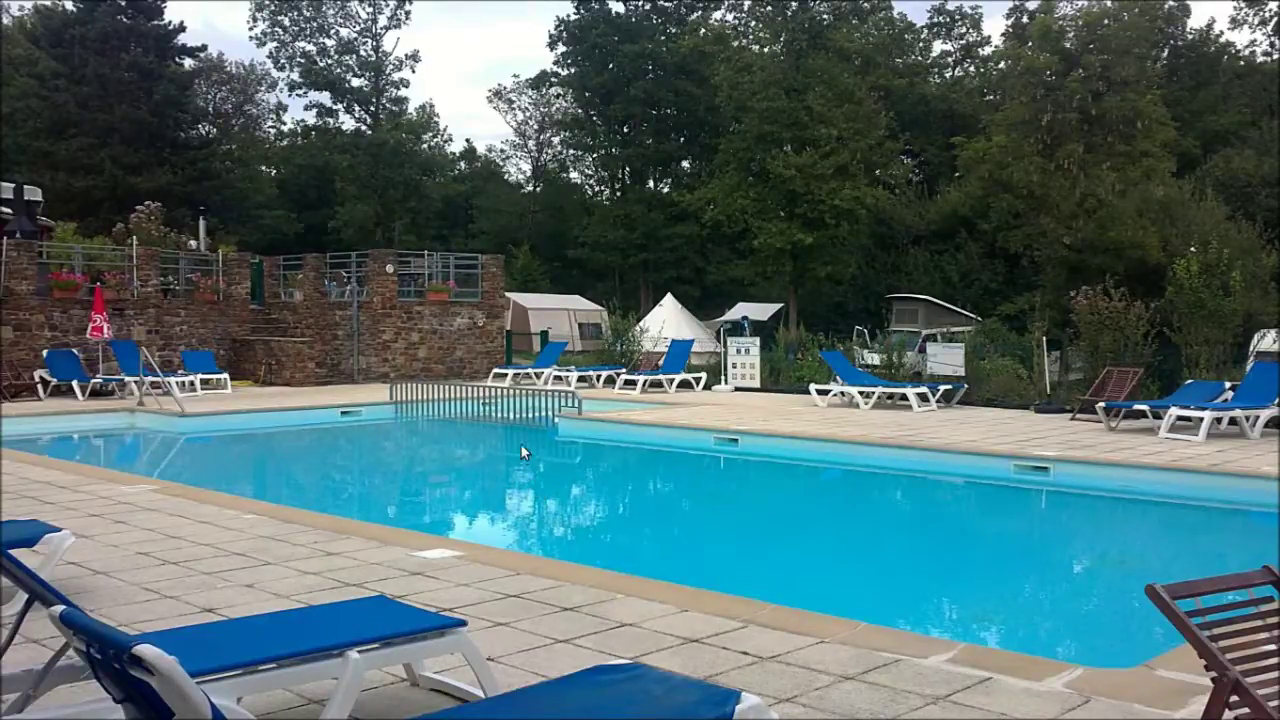
{"action": "key", "text": "Escape"}
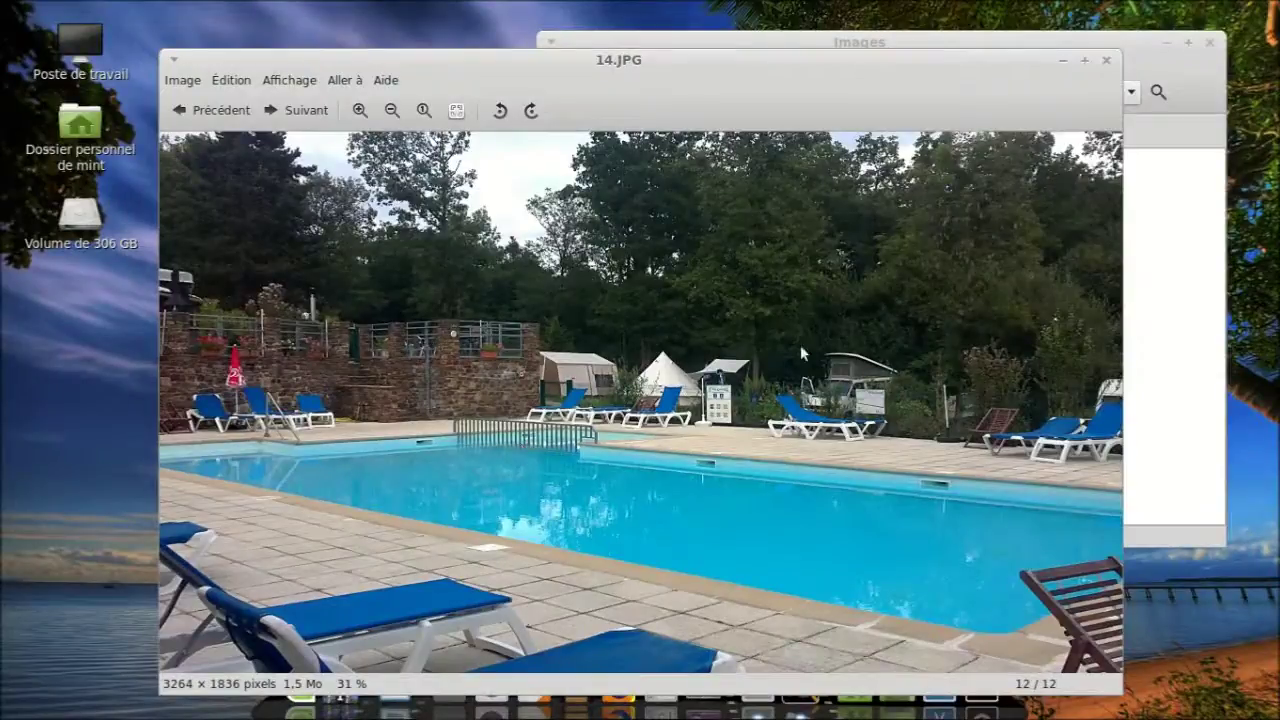
{"action": "left_click", "coordinate": [1106, 60]}
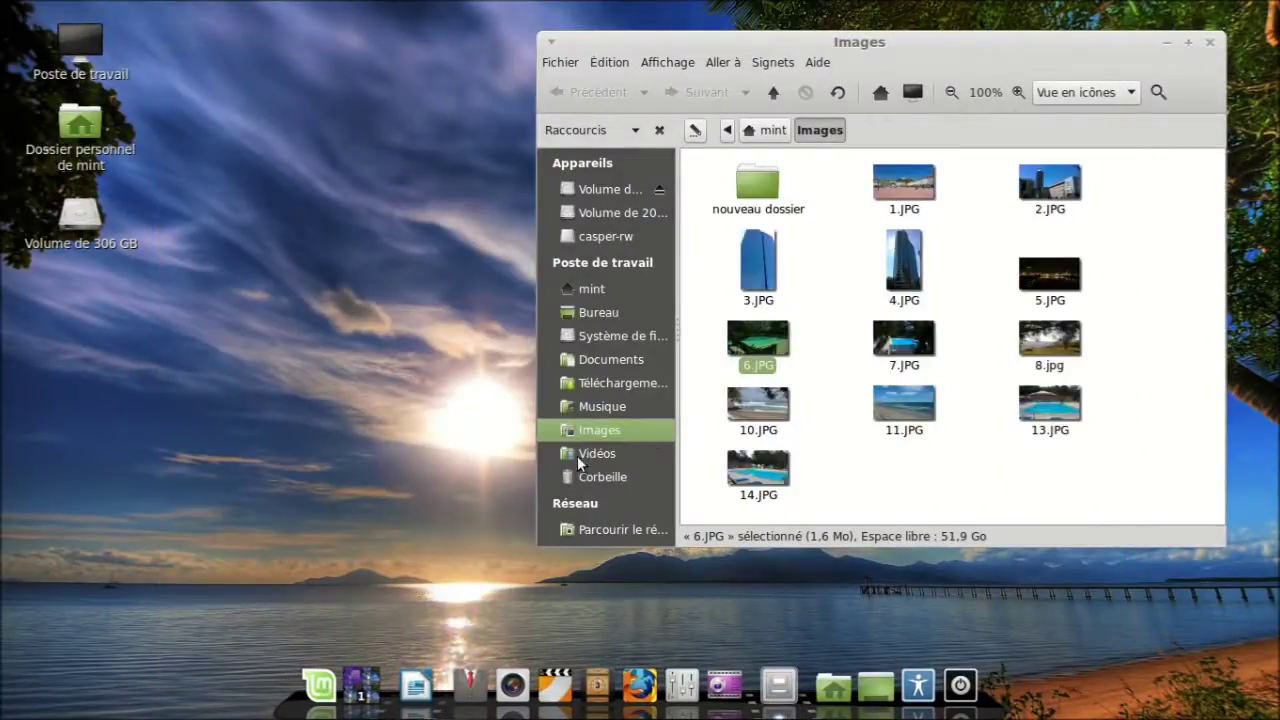
Play the Le Rochelongue video from the Vidéos folder full screen in VLC, stop it, and close the player and folder.
{"action": "left_click", "coordinate": [583, 456]}
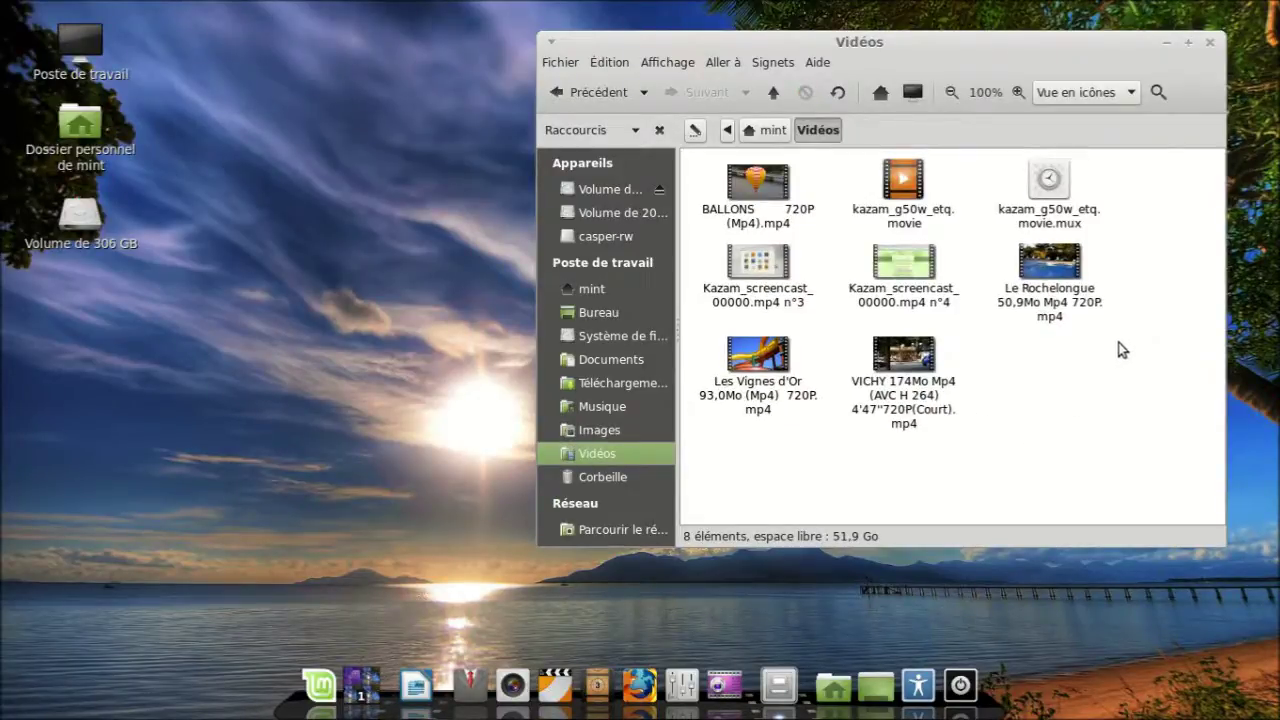
{"action": "double_click", "coordinate": [1057, 275]}
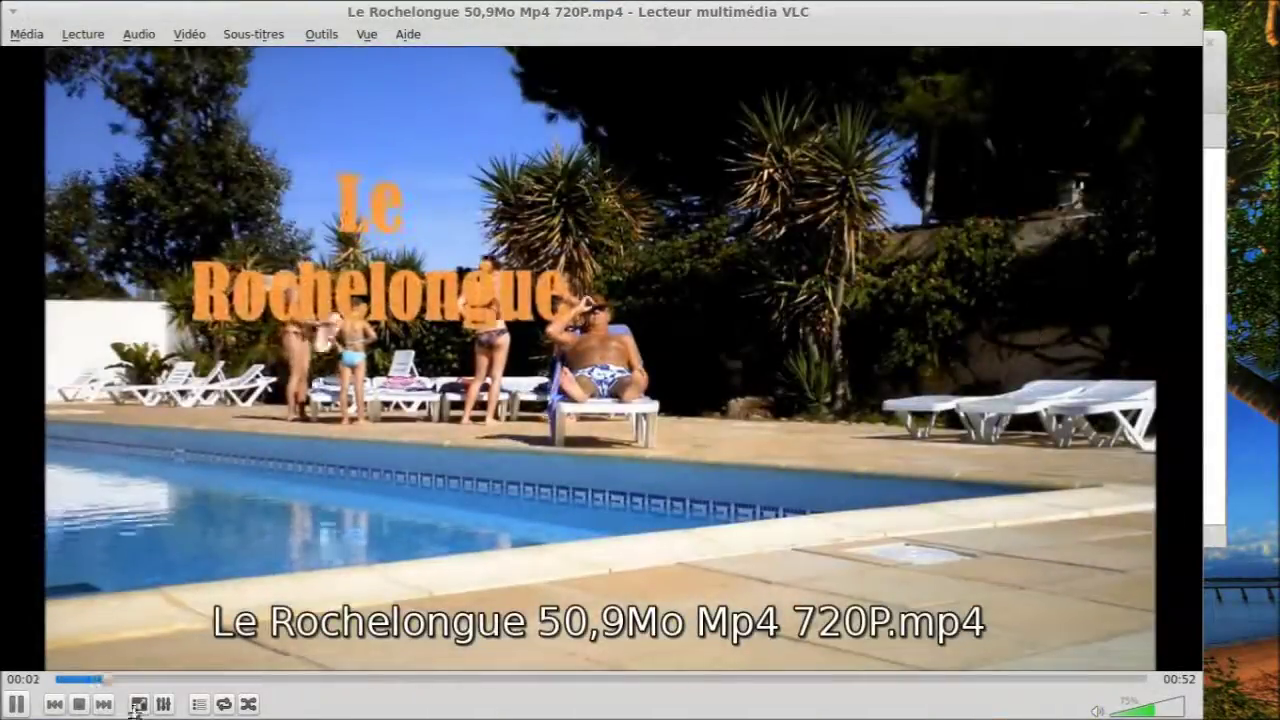
{"action": "left_click", "coordinate": [139, 704]}
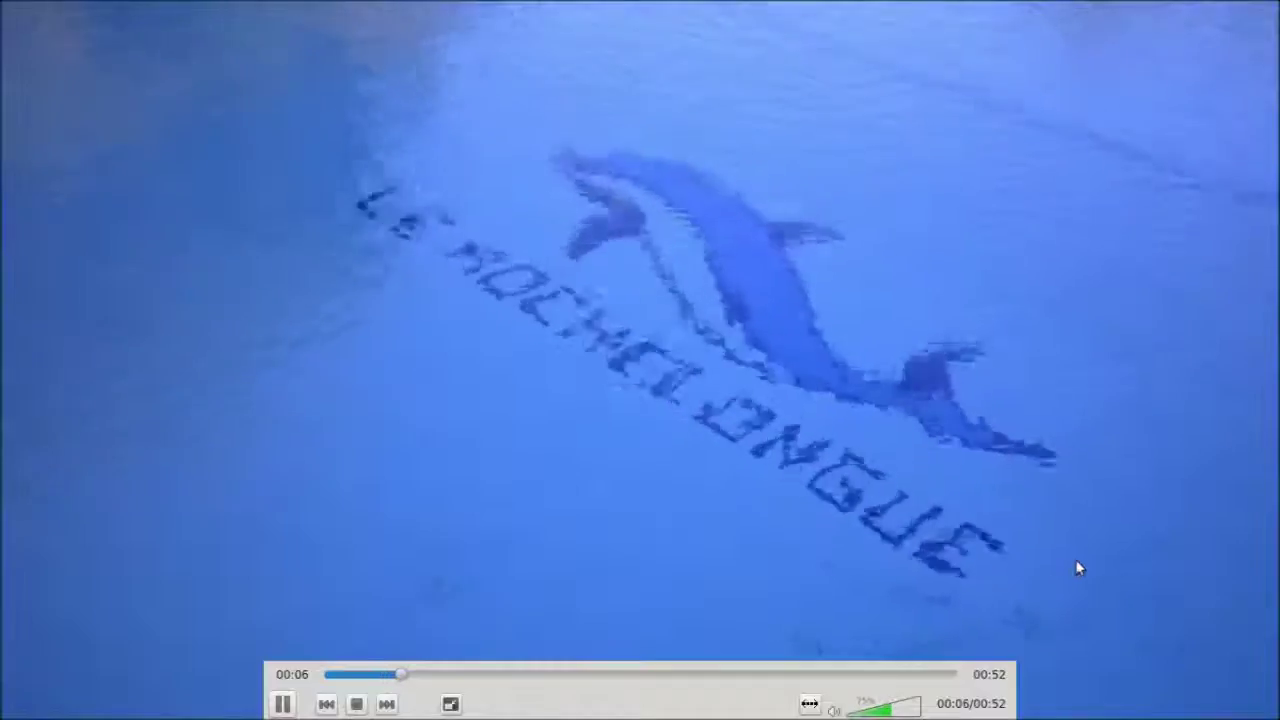
{"action": "left_click", "coordinate": [283, 704]}
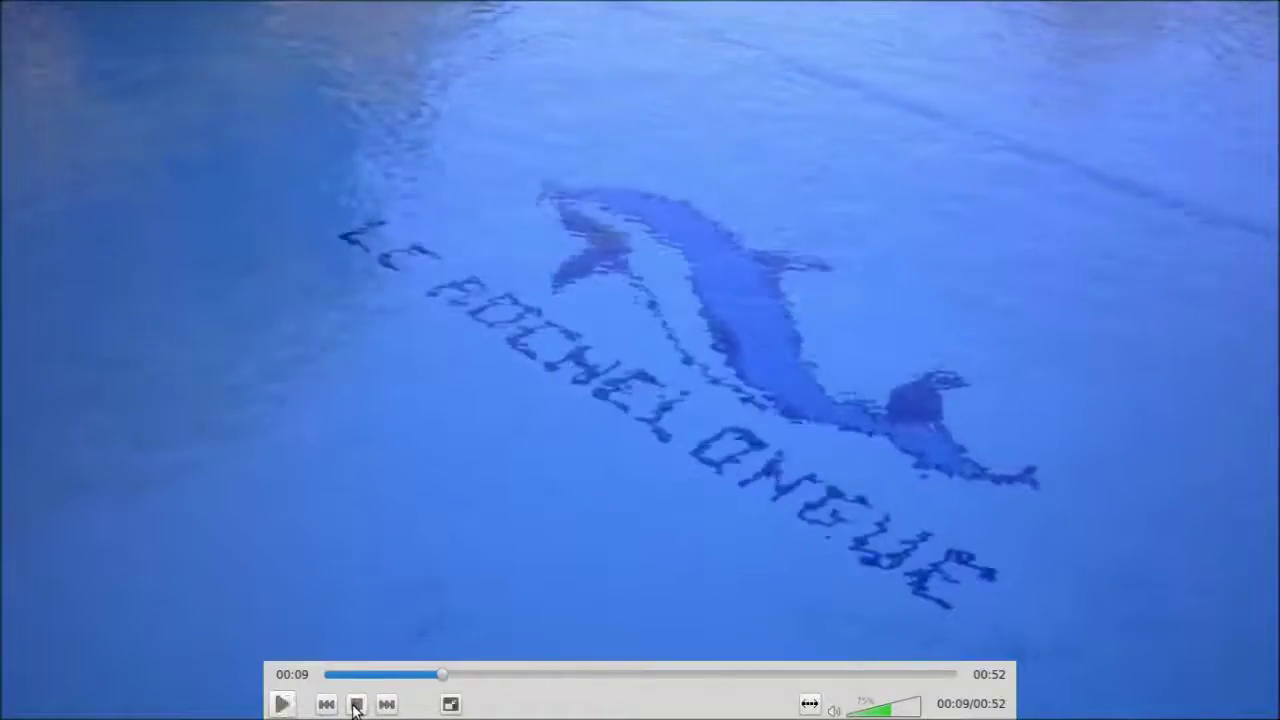
{"action": "left_click", "coordinate": [355, 704]}
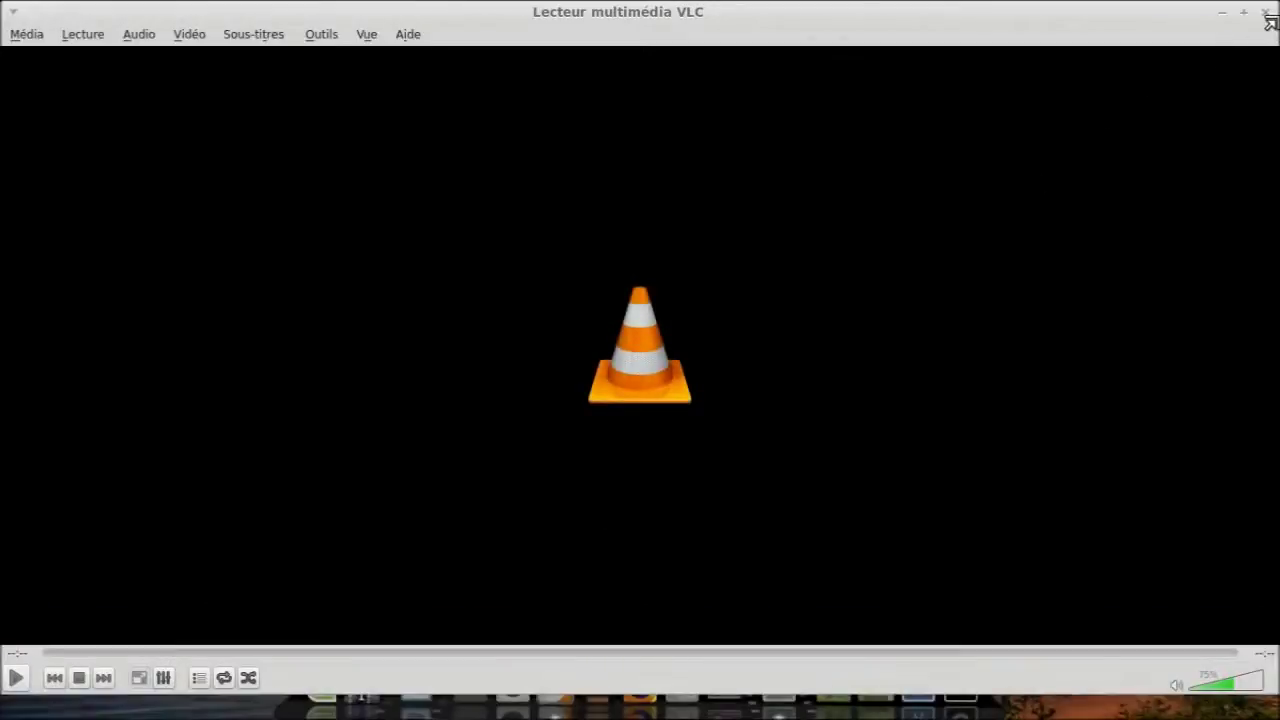
{"action": "left_click", "coordinate": [1268, 14]}
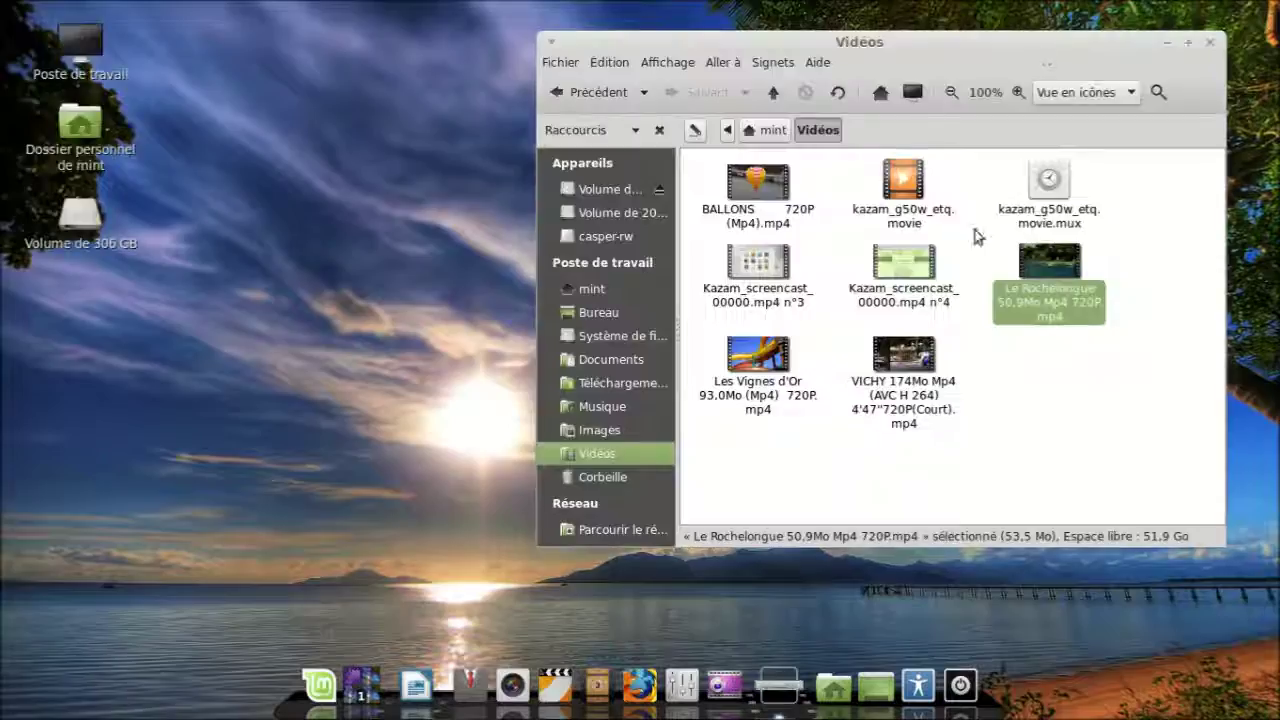
{"action": "left_click", "coordinate": [1210, 42]}
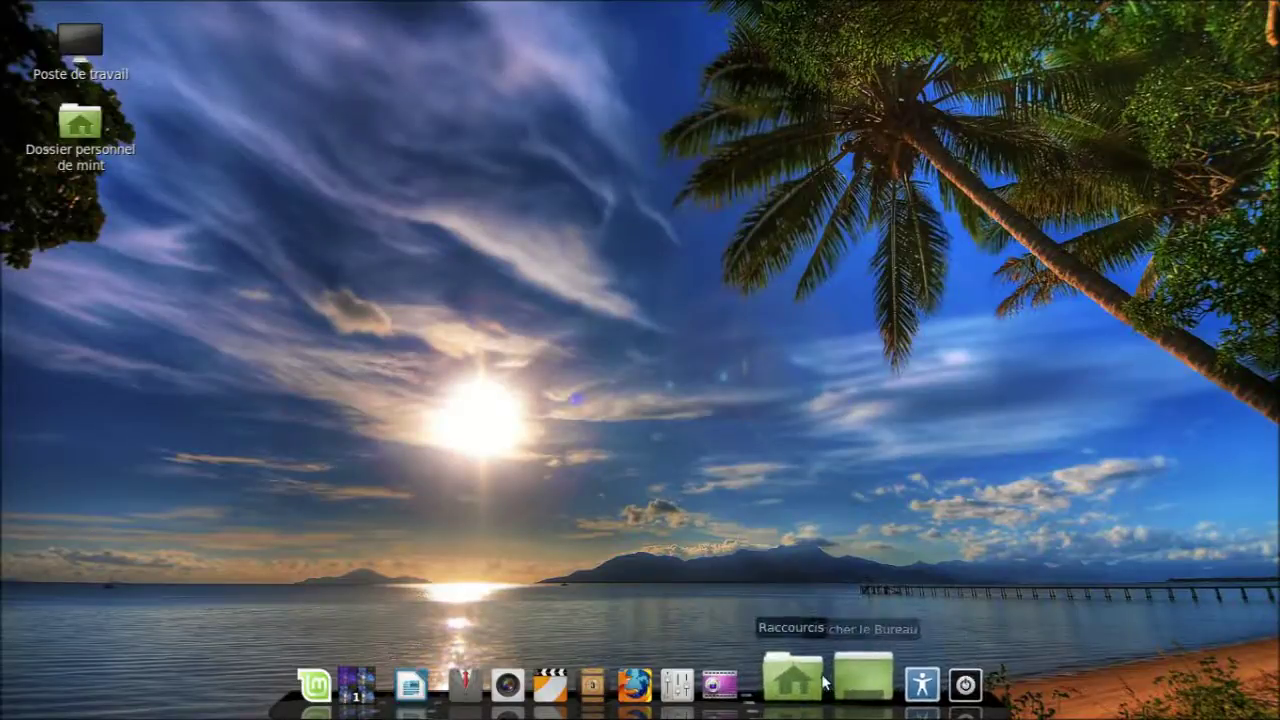
Switch to SuperTuxKart and drive the kart through the castle gate, village streets and harbour road on the first lap.
{"action": "mouse_move", "coordinate": [810, 682]}
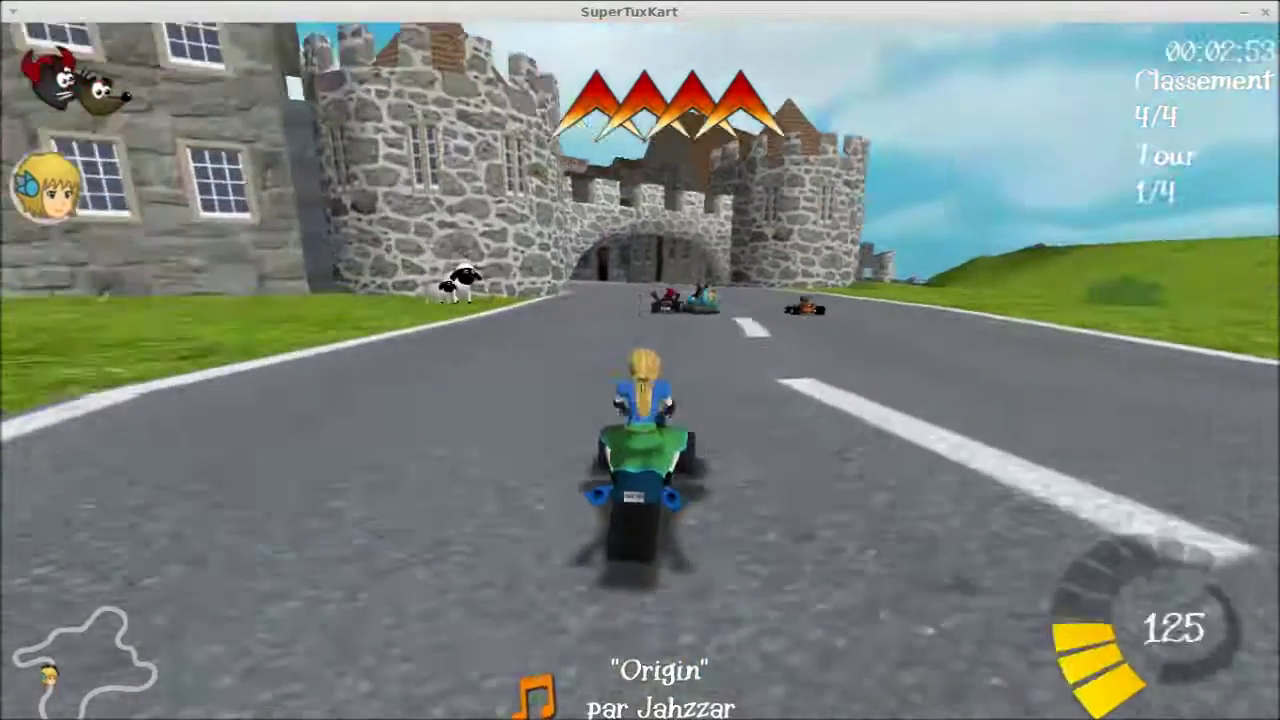
{"action": "key", "text": "Up"}
{"action": "key", "text": "Left"}
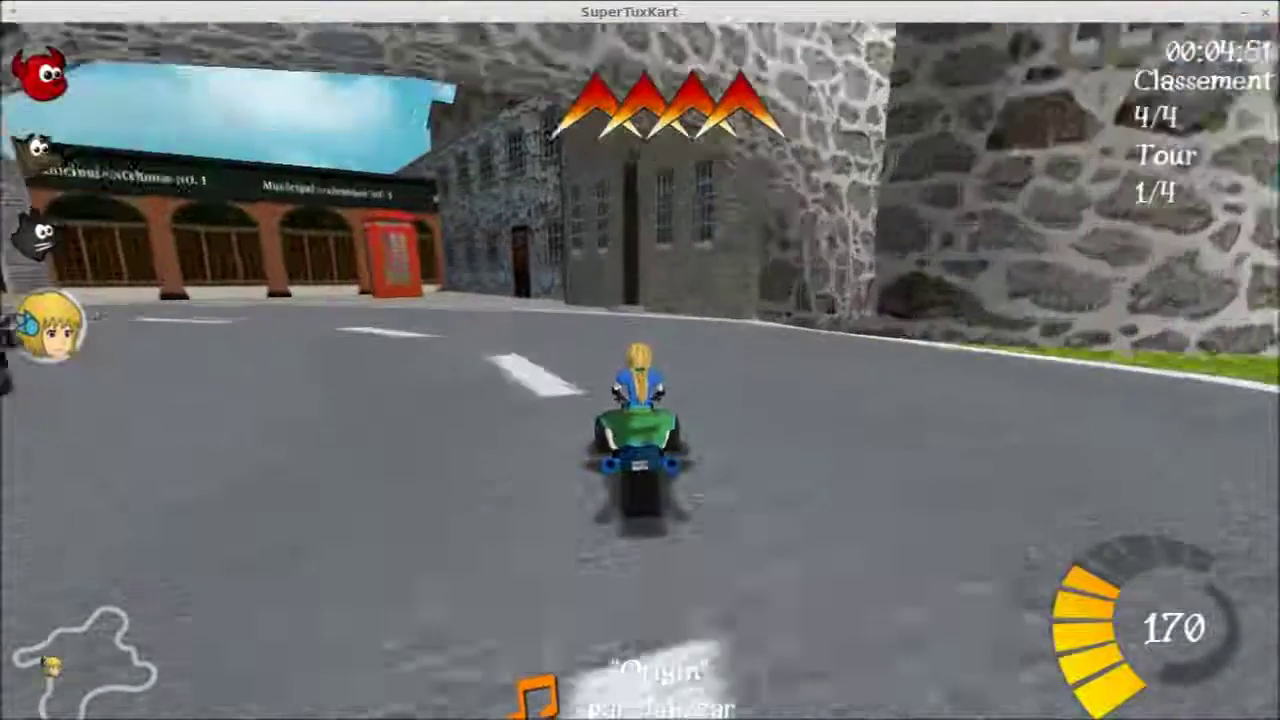
{"action": "key", "text": "Left"}
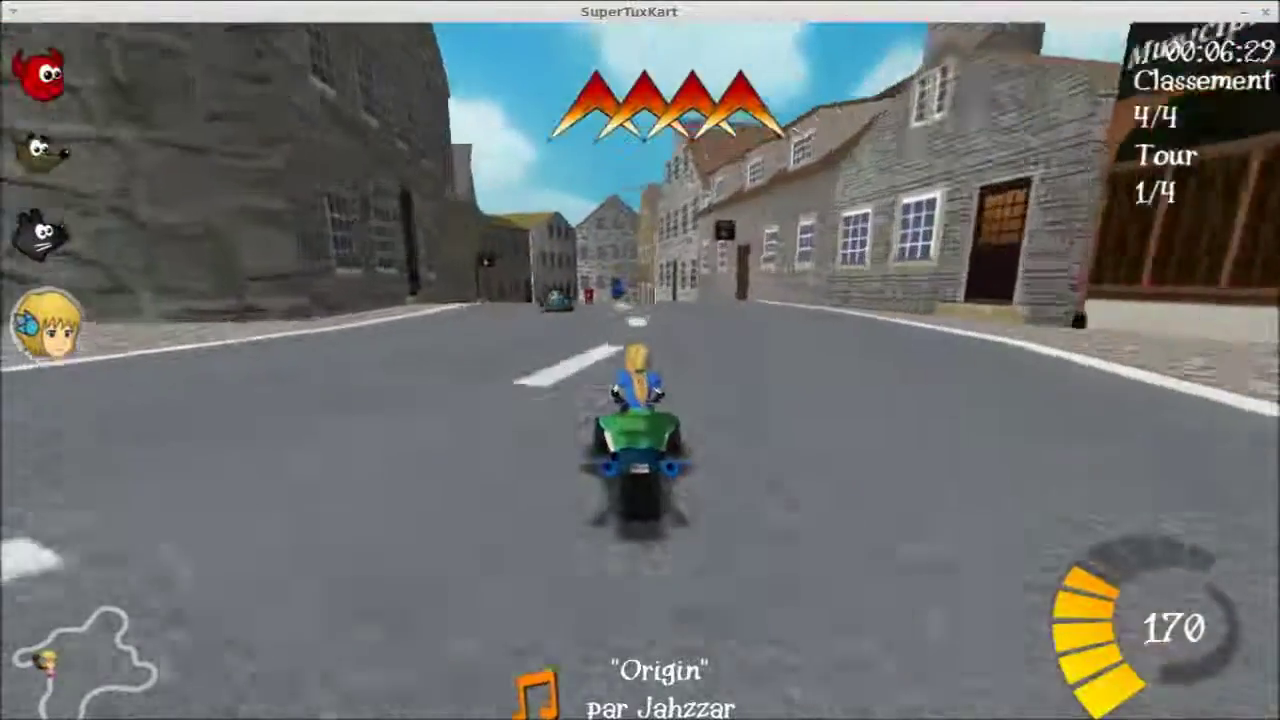
{"action": "key", "text": "Up"}
{"action": "key", "text": "Up"}
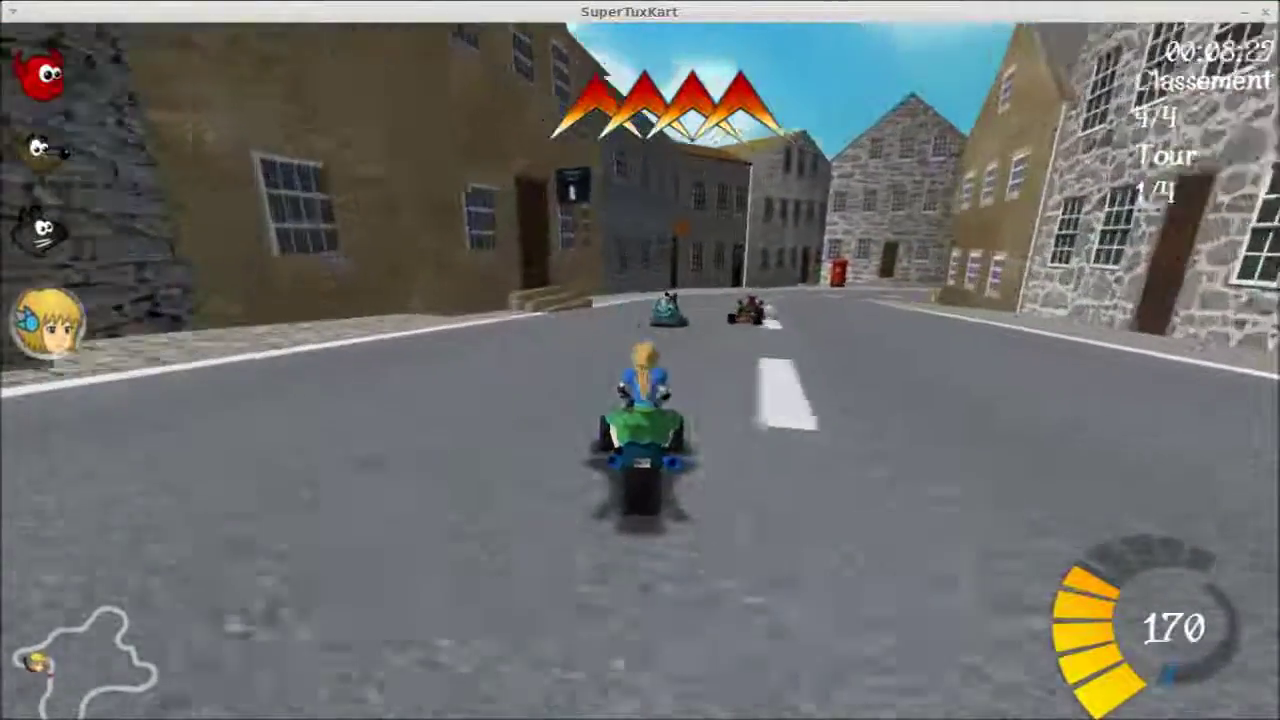
{"action": "key", "text": "Left"}
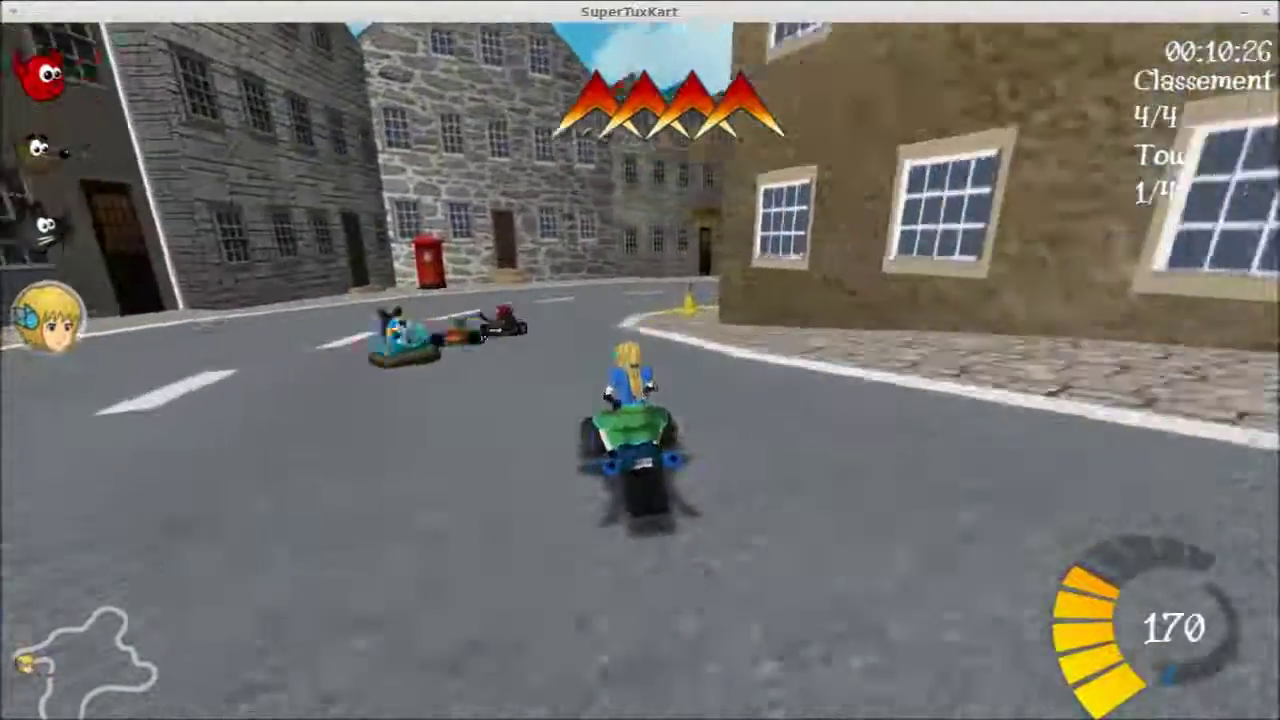
{"action": "key", "text": "Left"}
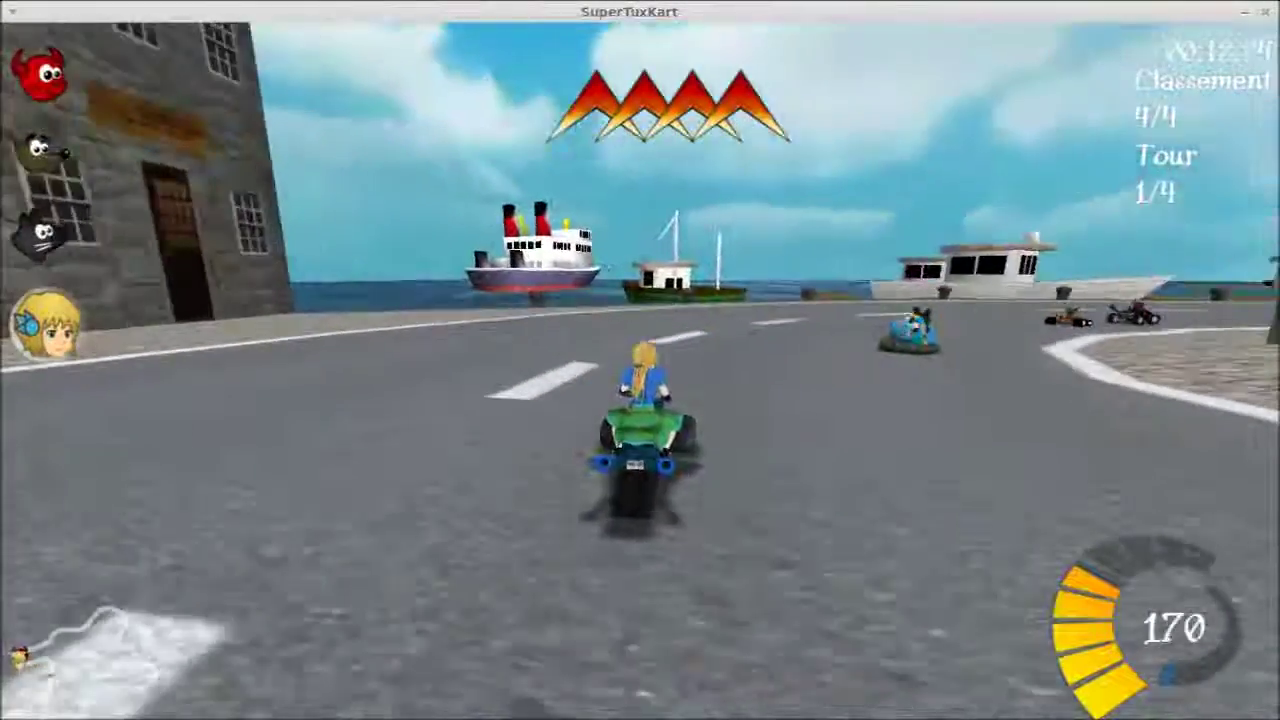
{"action": "key", "text": "Right"}
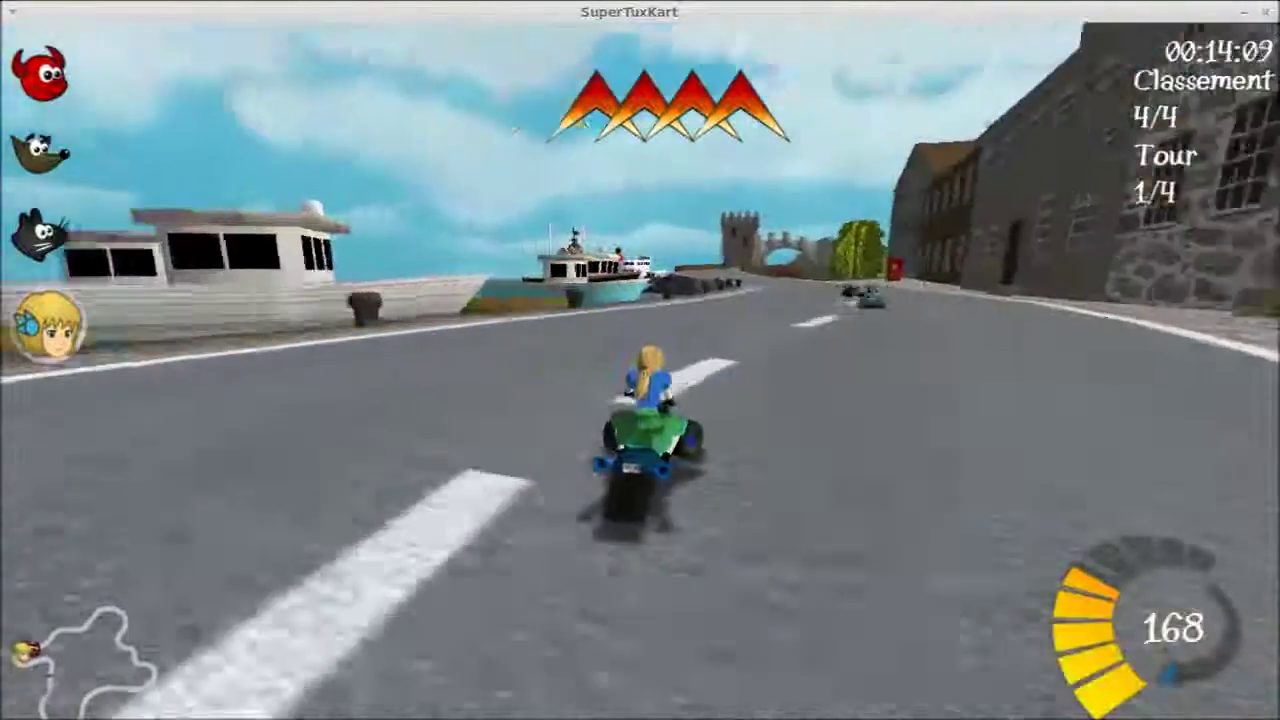
{"action": "key", "text": "Right"}
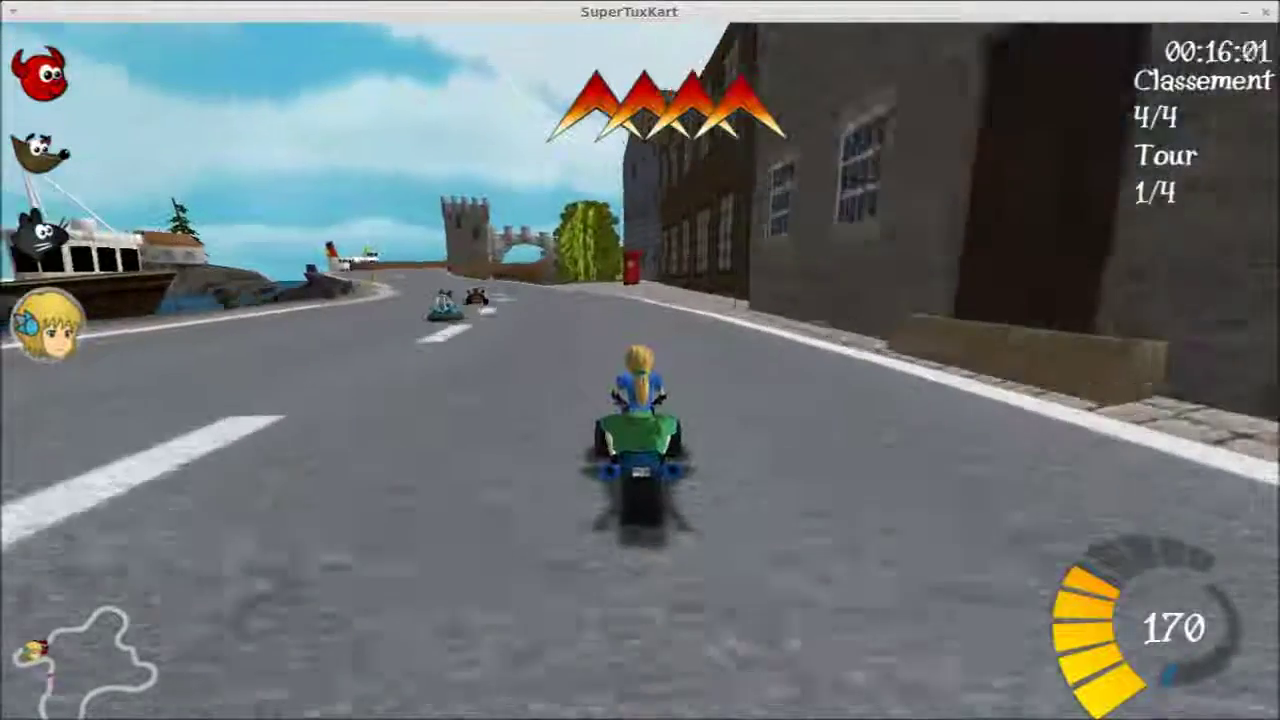
{"action": "key", "text": "Left"}
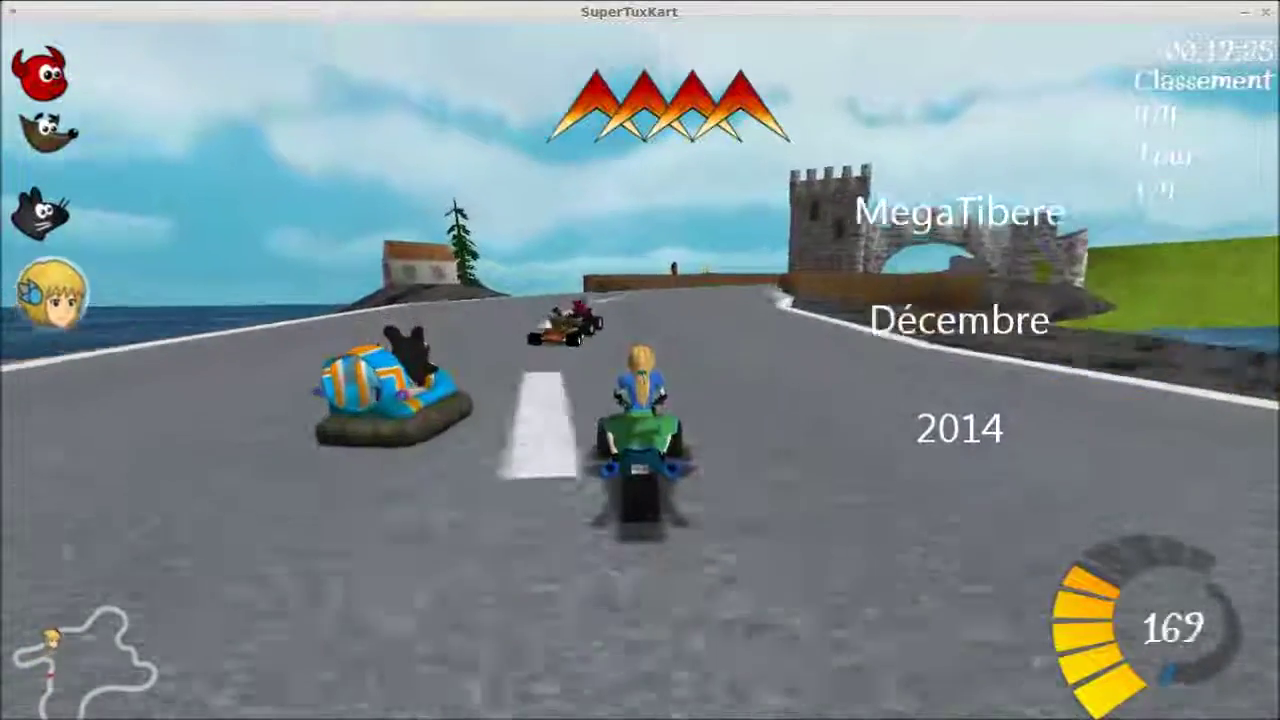
{"action": "key", "text": "Right"}
{"action": "key", "text": "Right"}
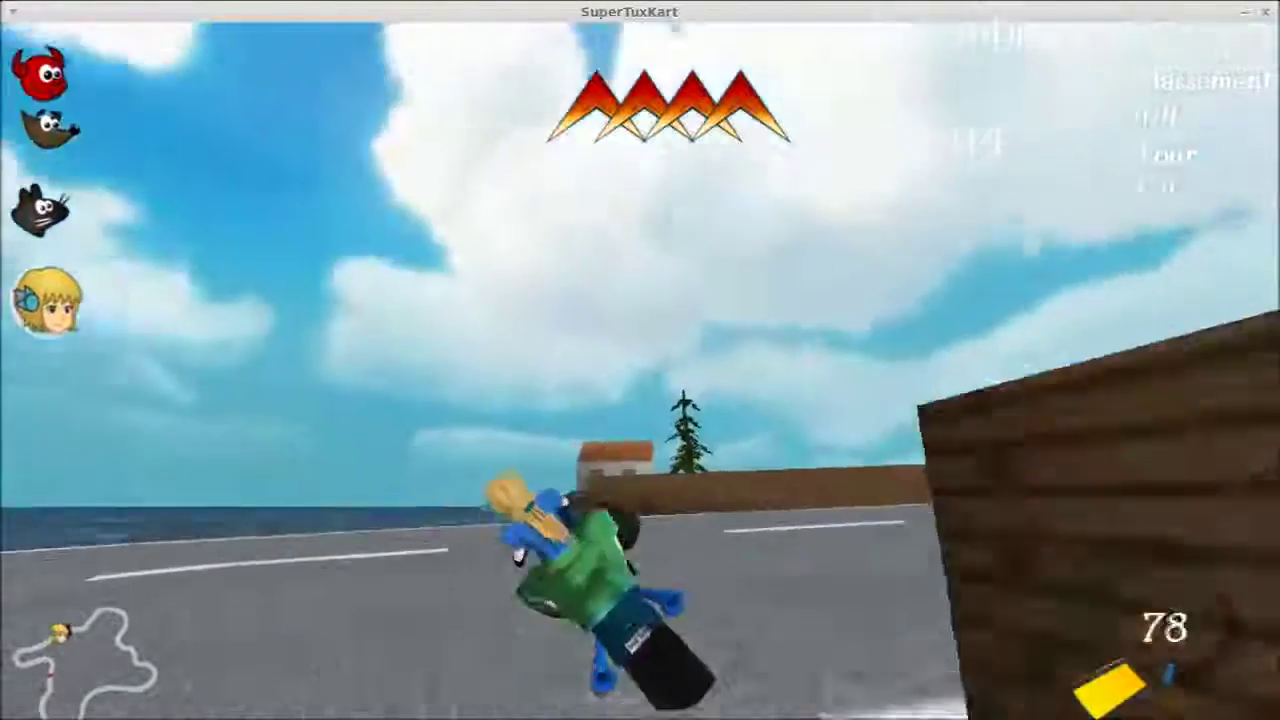
{"action": "key", "text": "Up"}
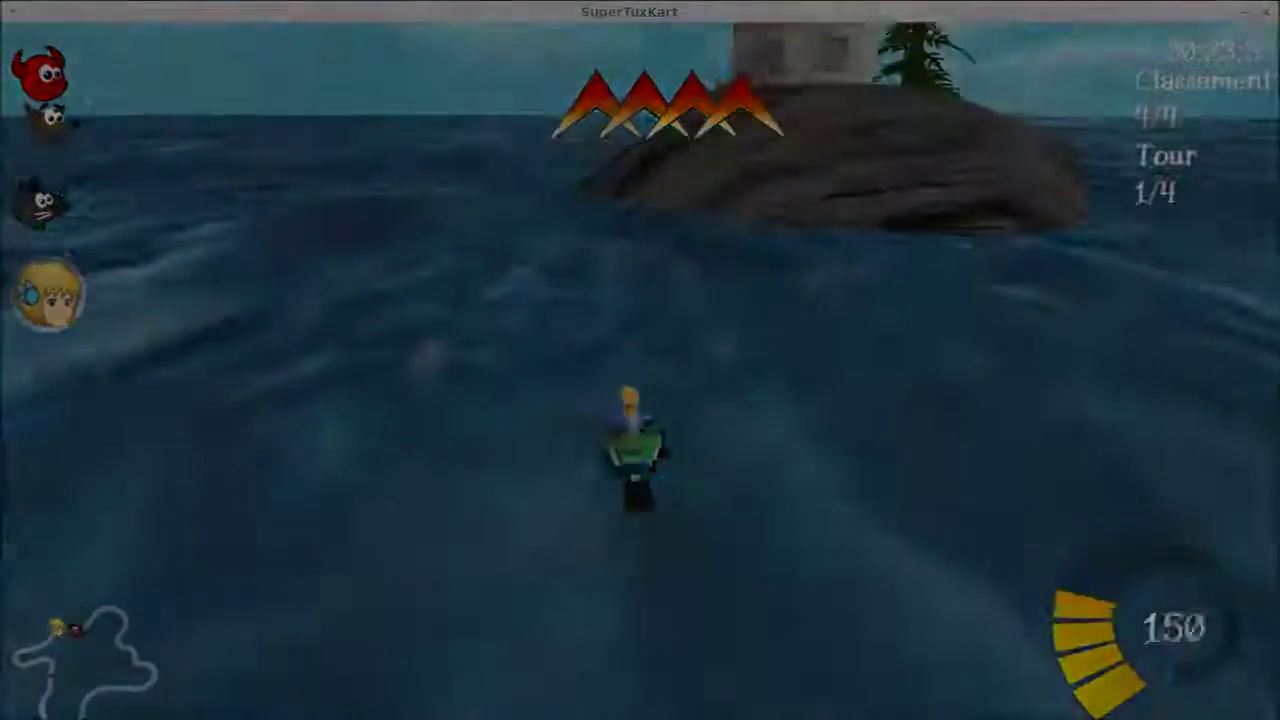